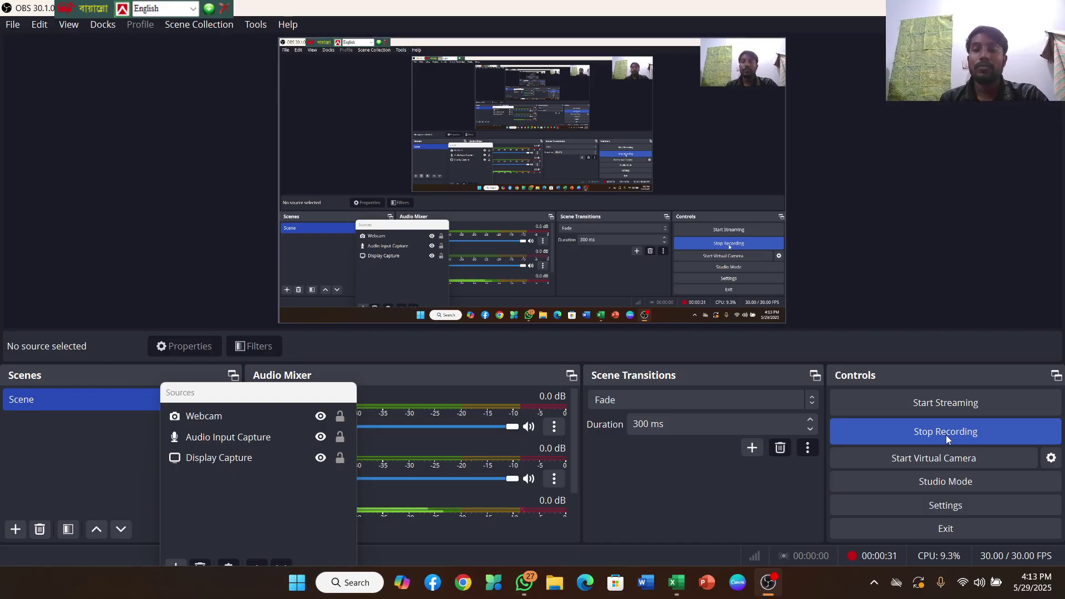
# Step: Switch to the Excel workbook and change the second Total label in A19 to Average
pyautogui.click(675, 583)
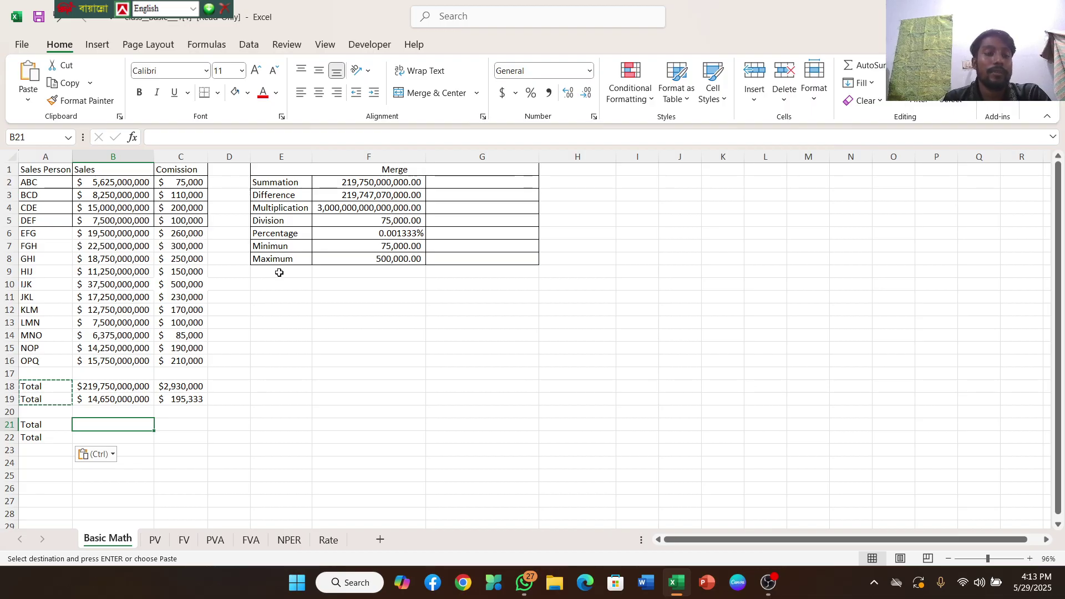
pyautogui.click(46, 400)
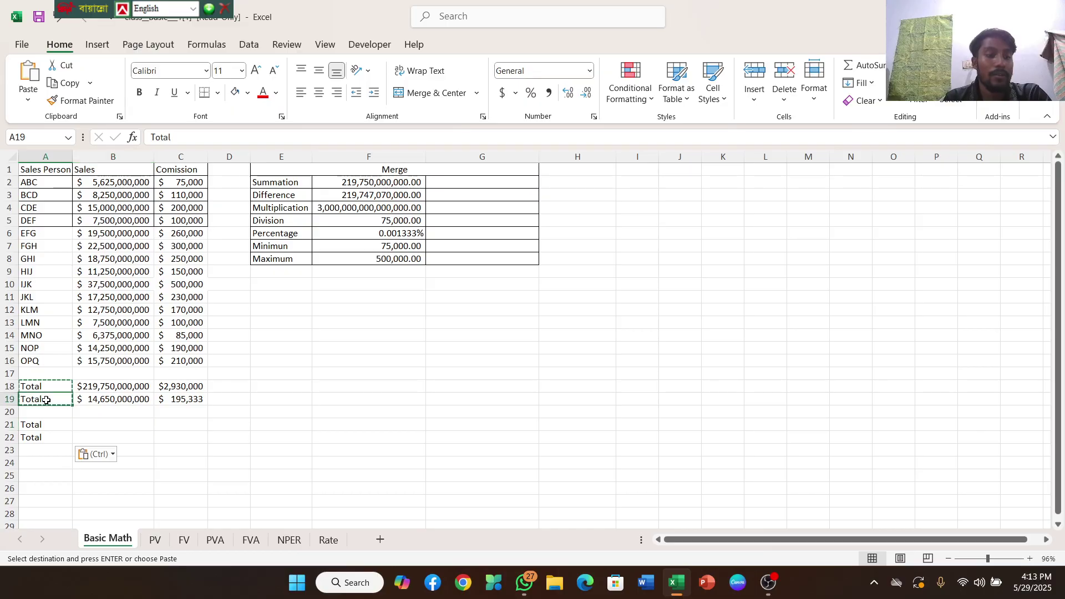
pyautogui.press('Escape')
pyautogui.press('BackSpace')
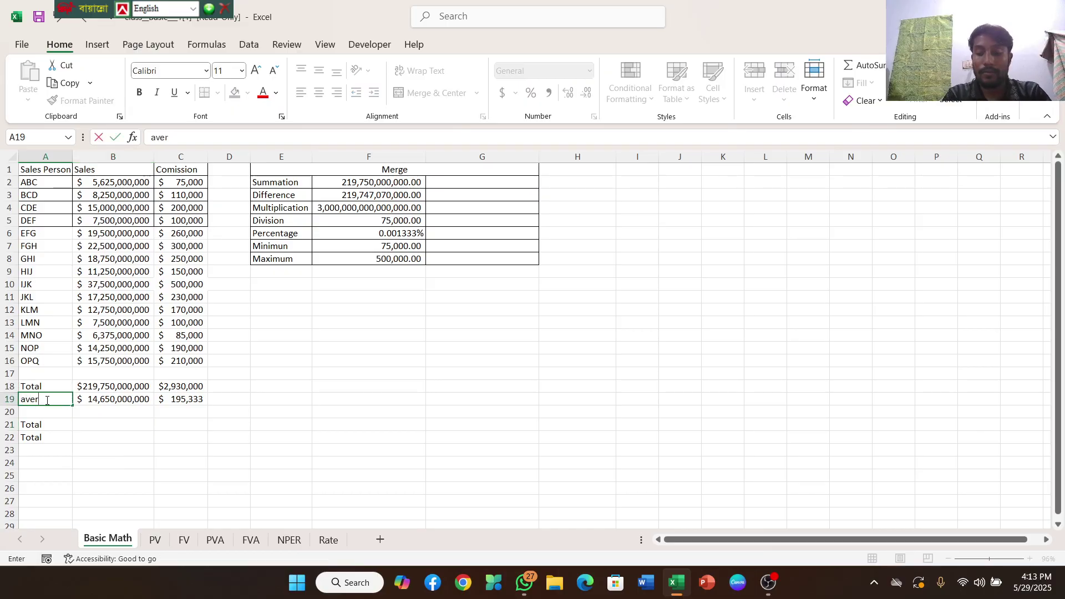
pyautogui.press('BackSpace')
pyautogui.press('BackSpace')
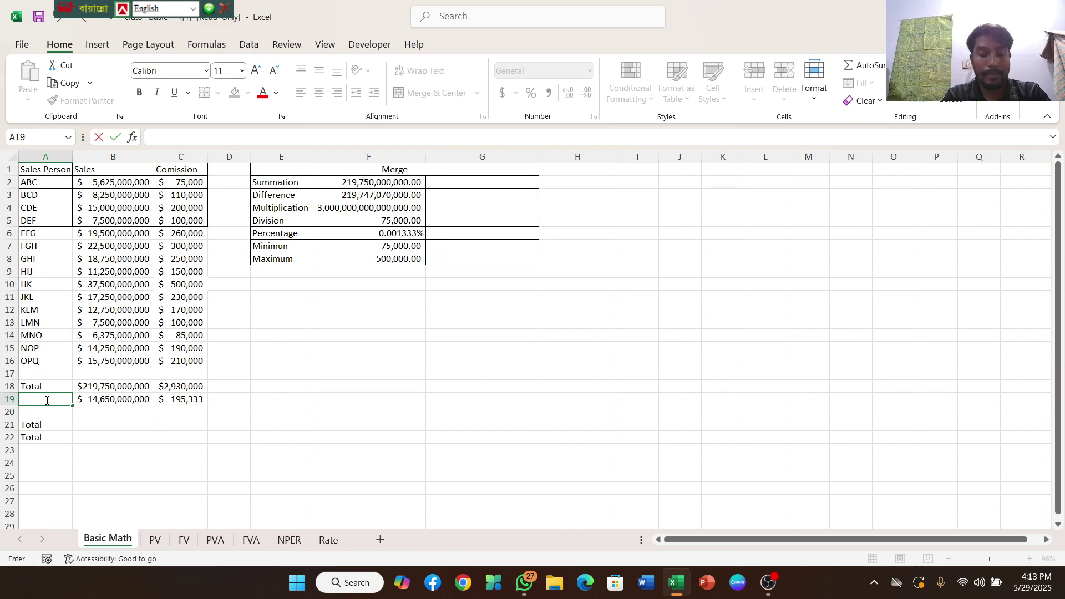
pyautogui.write('A')
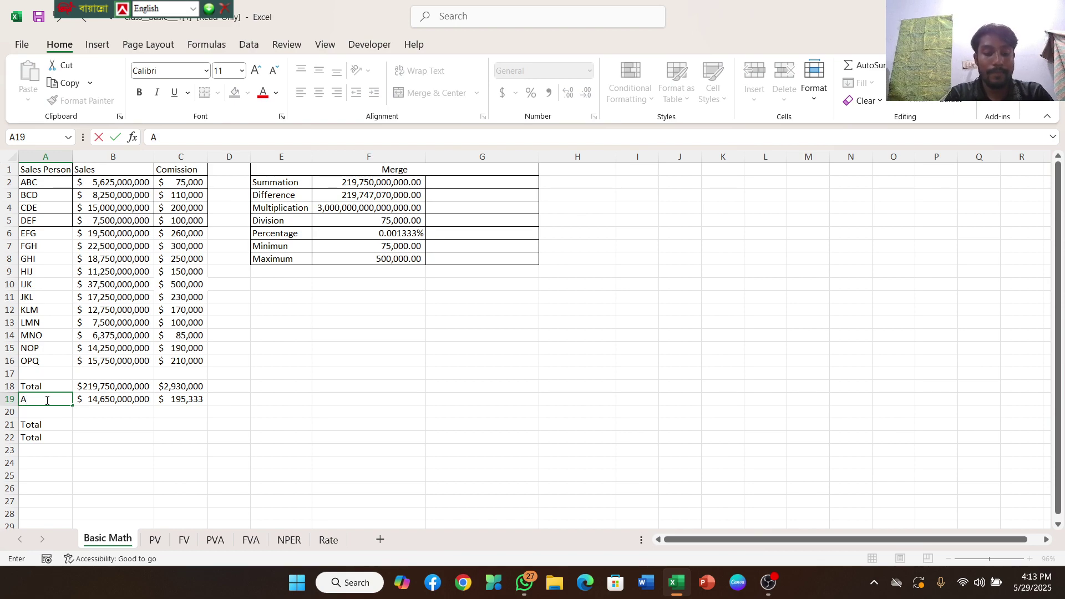
pyautogui.write('verage')
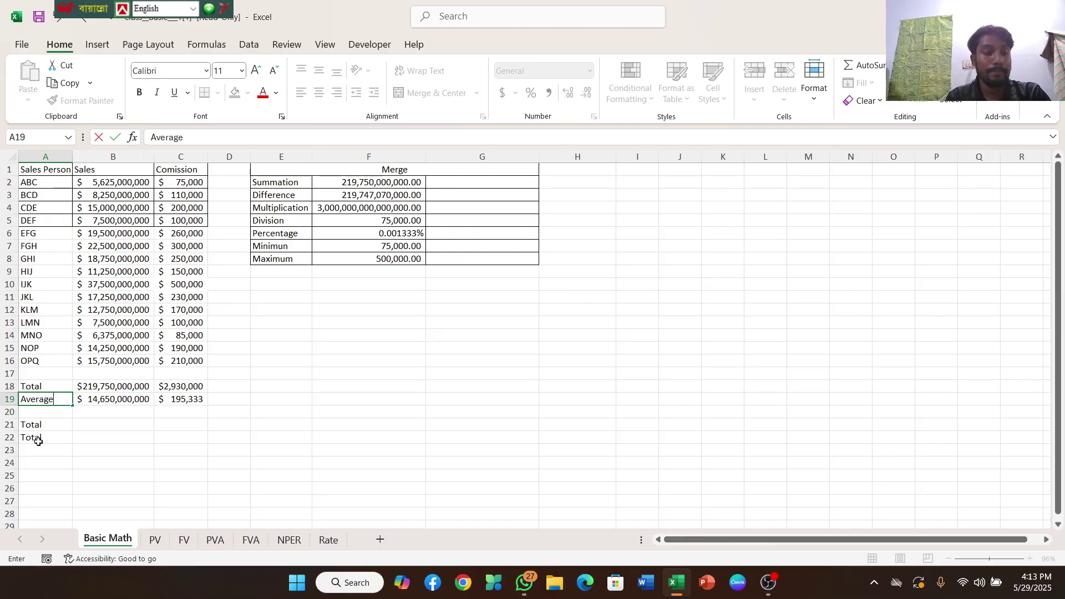
# Step: Replace the label in cell A22 with Average
pyautogui.click(39, 444)
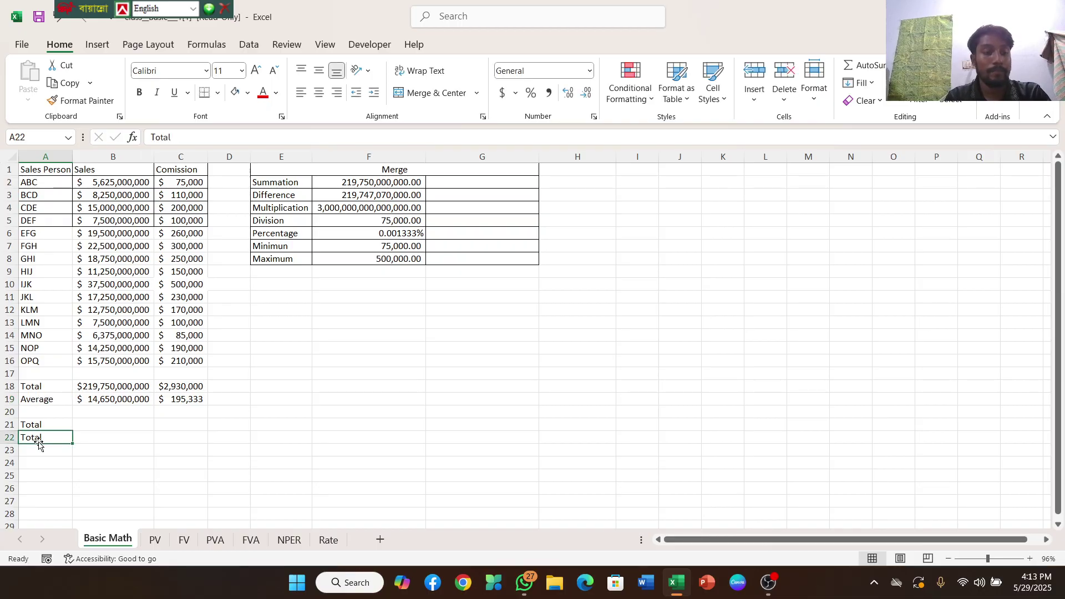
pyautogui.press('BackSpace')
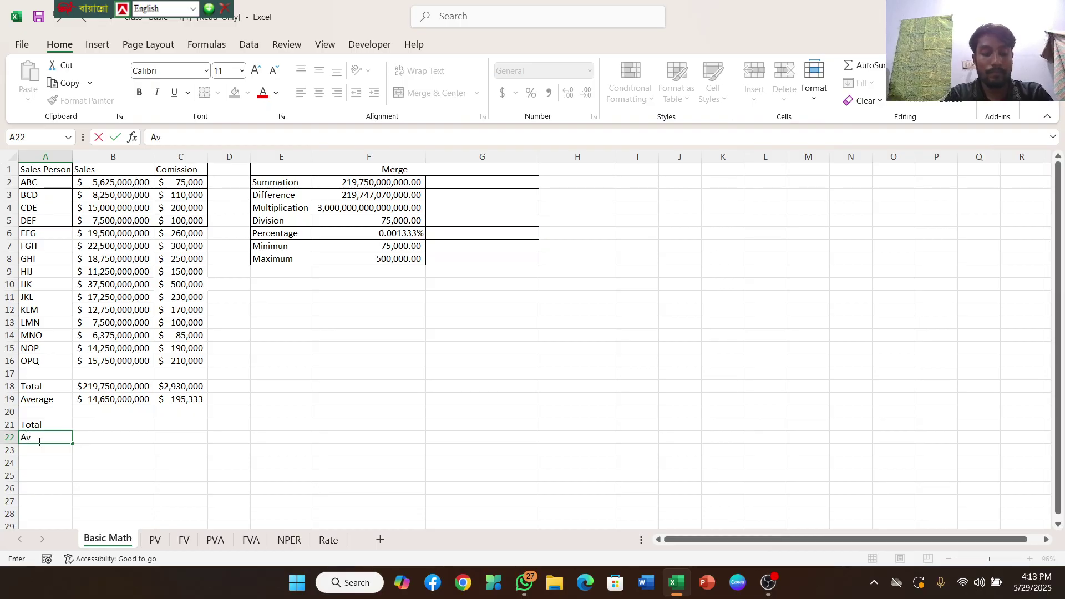
pyautogui.write('Average')
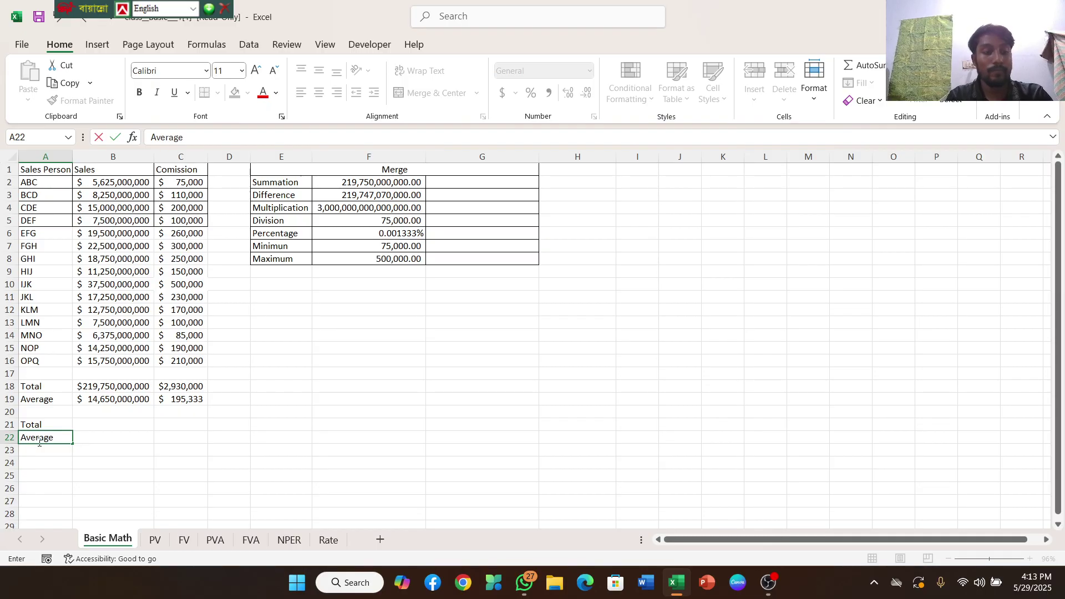
# Step: Total the sales figures in cell B21 with the formula =SUM(B2:B16)
pyautogui.click(90, 424)
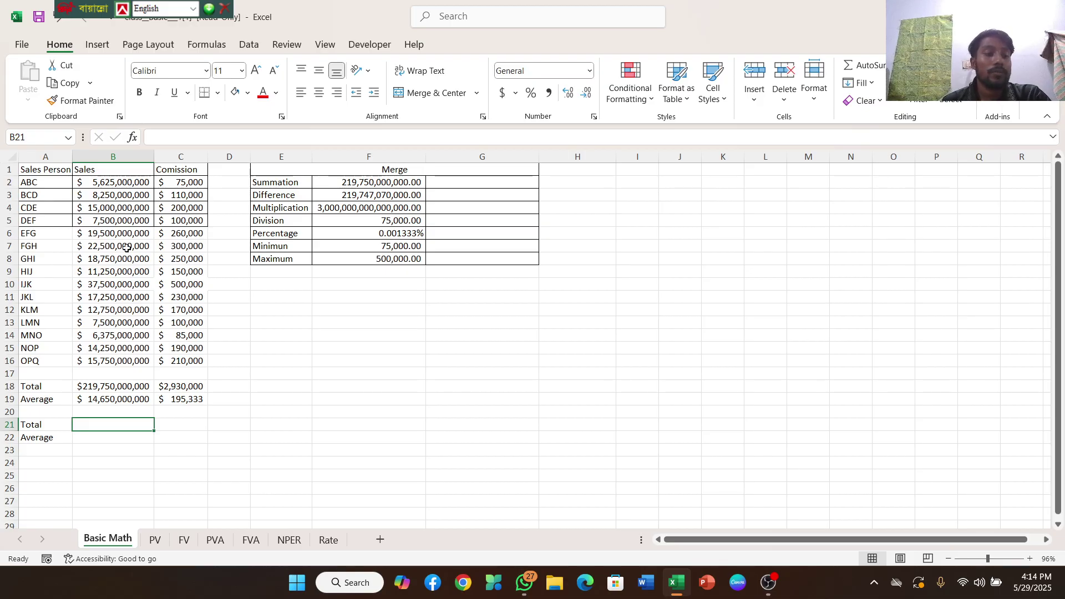
pyautogui.doubleClick(83, 424)
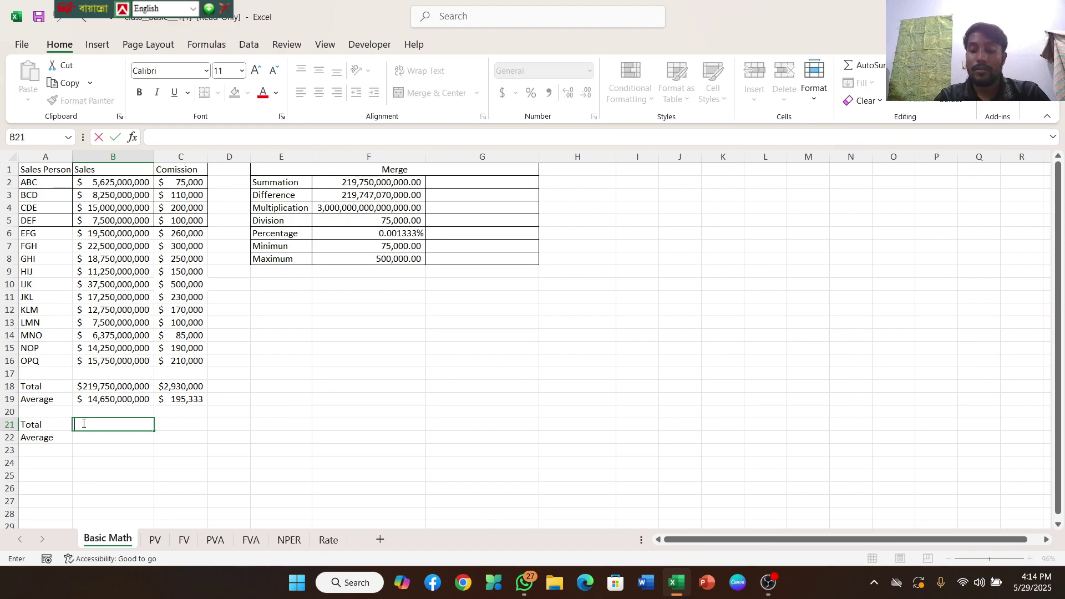
pyautogui.write('=sum')
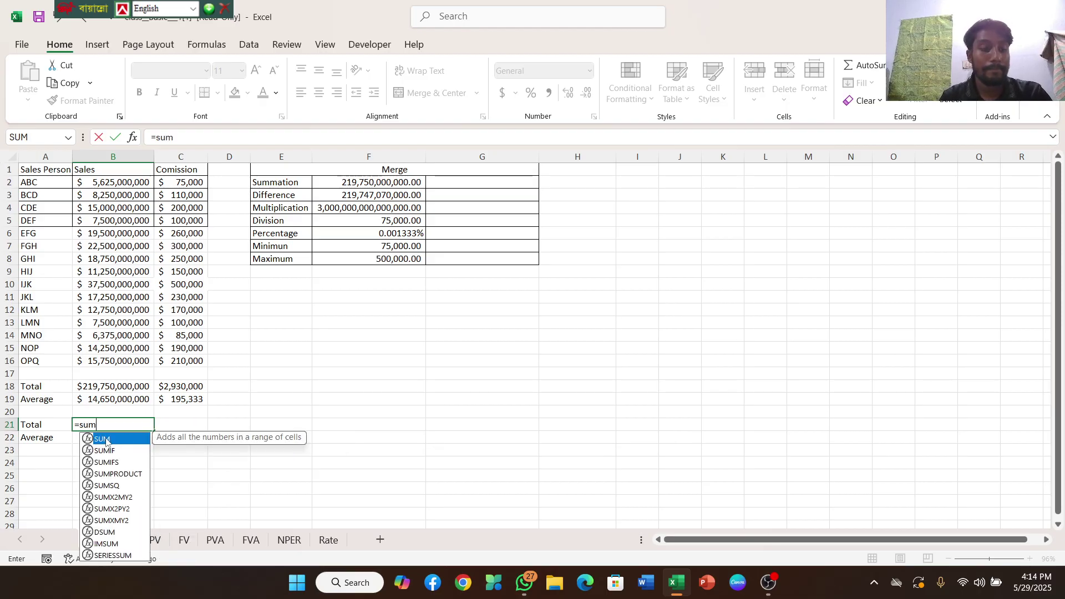
pyautogui.doubleClick(106, 441)
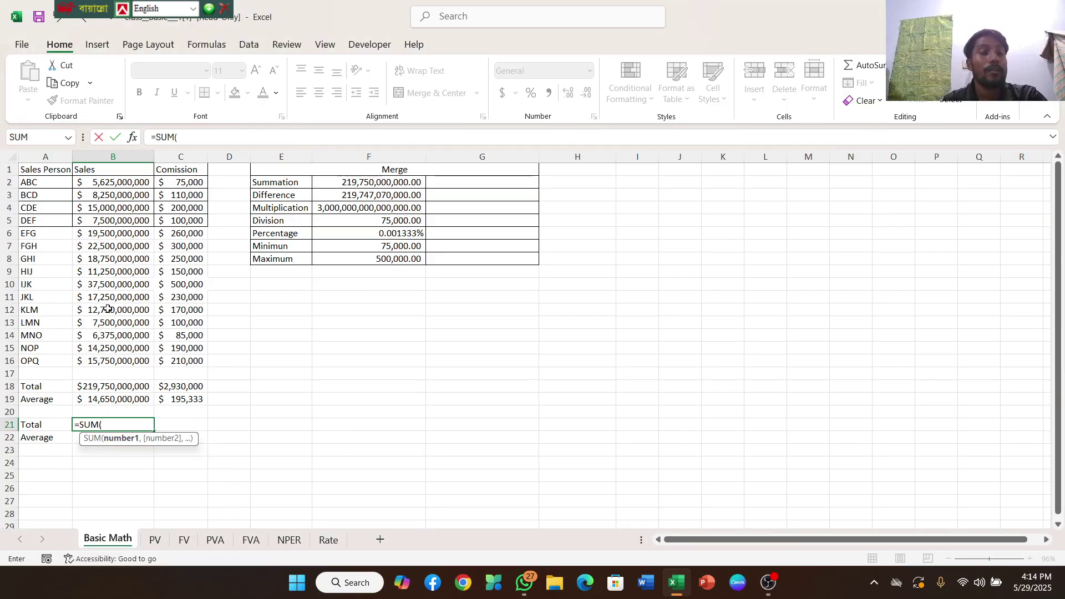
pyautogui.click(118, 182)
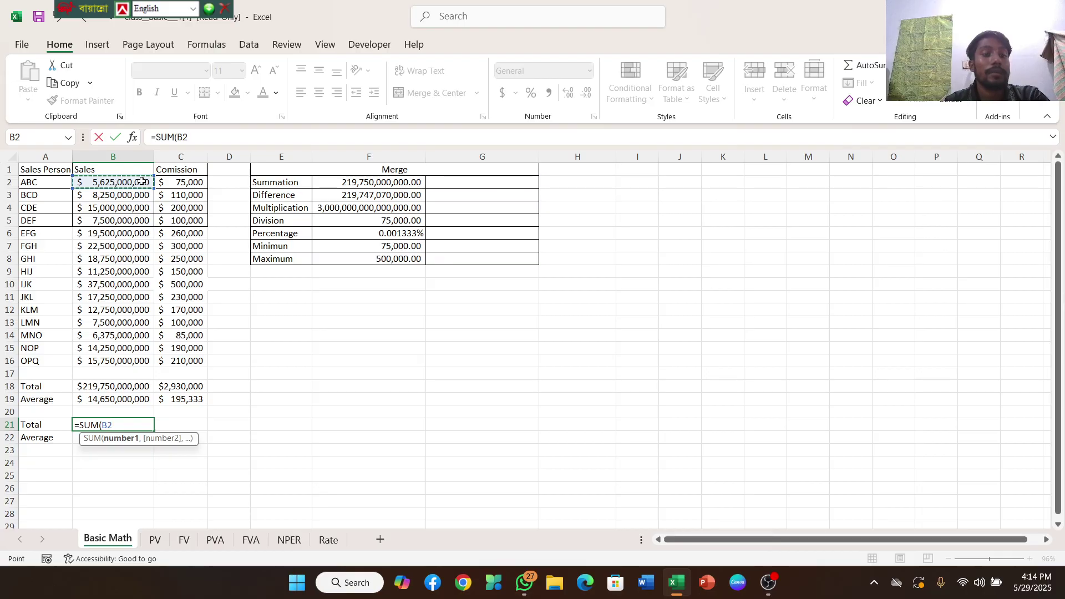
pyautogui.moveTo(88, 188); pyautogui.dragTo(142, 370)
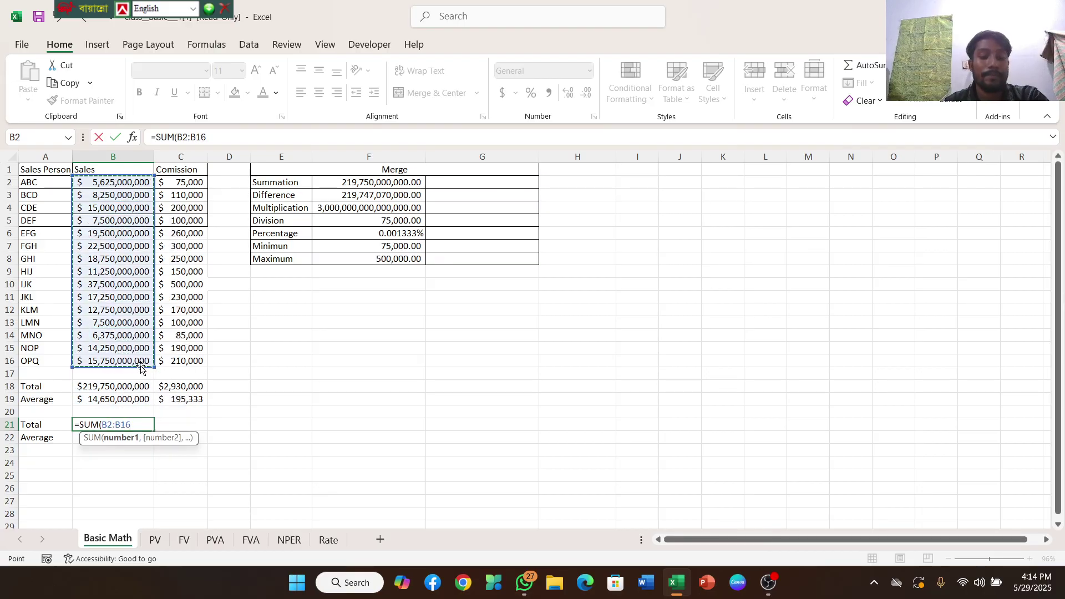
pyautogui.write(')')
pyautogui.press('Return')
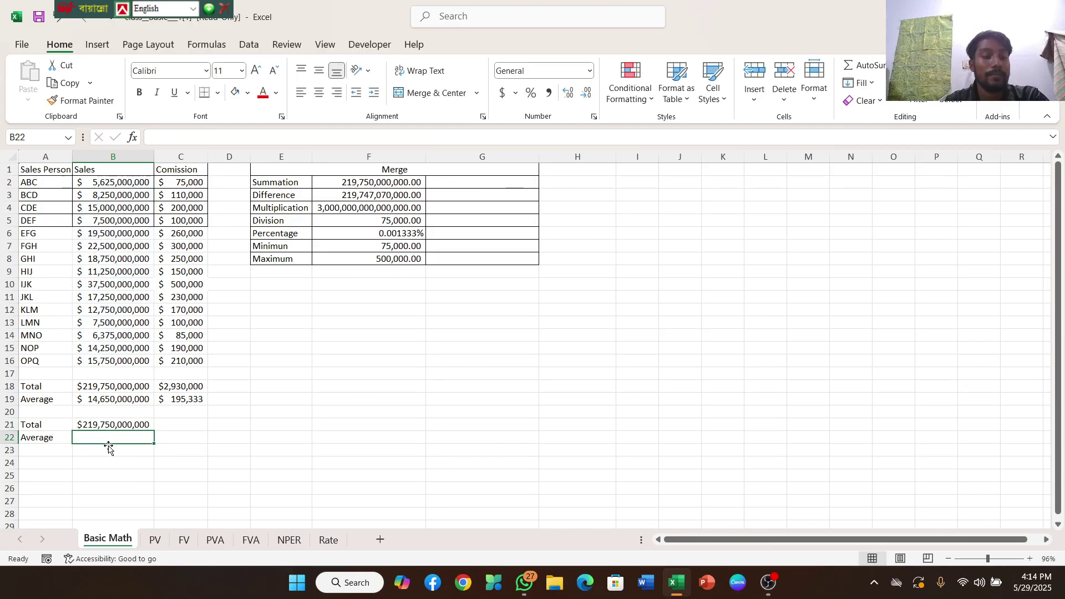
pyautogui.click(172, 423)
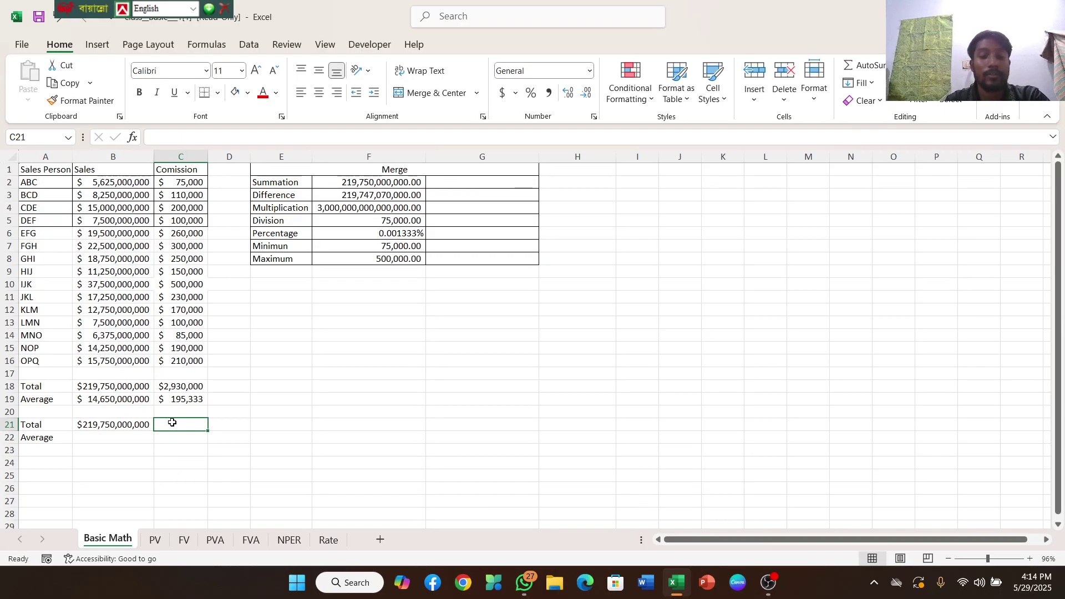
pyautogui.write('=')
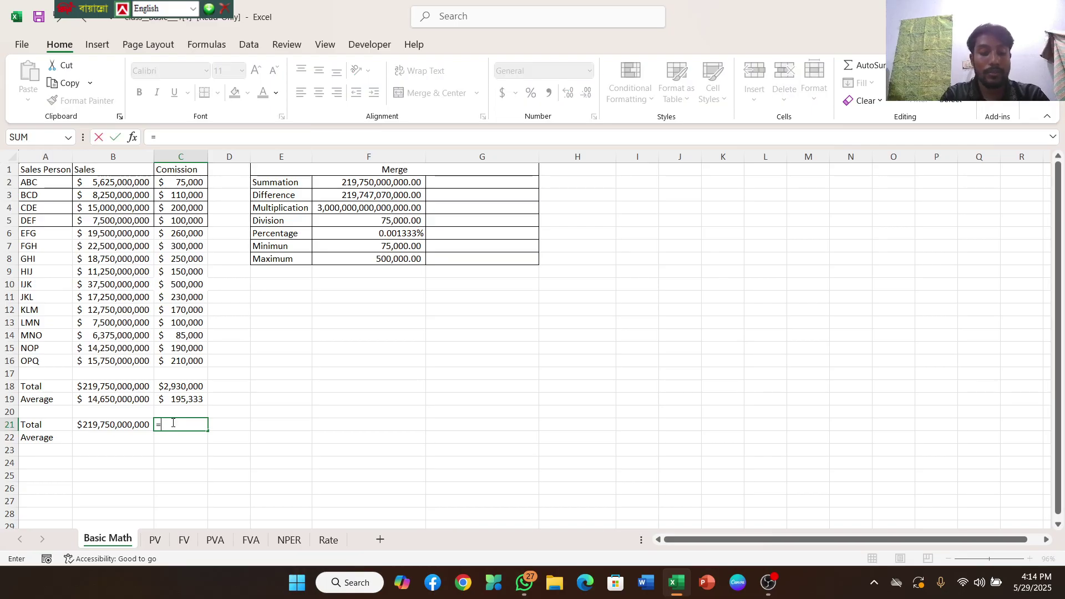
pyautogui.write('sum')
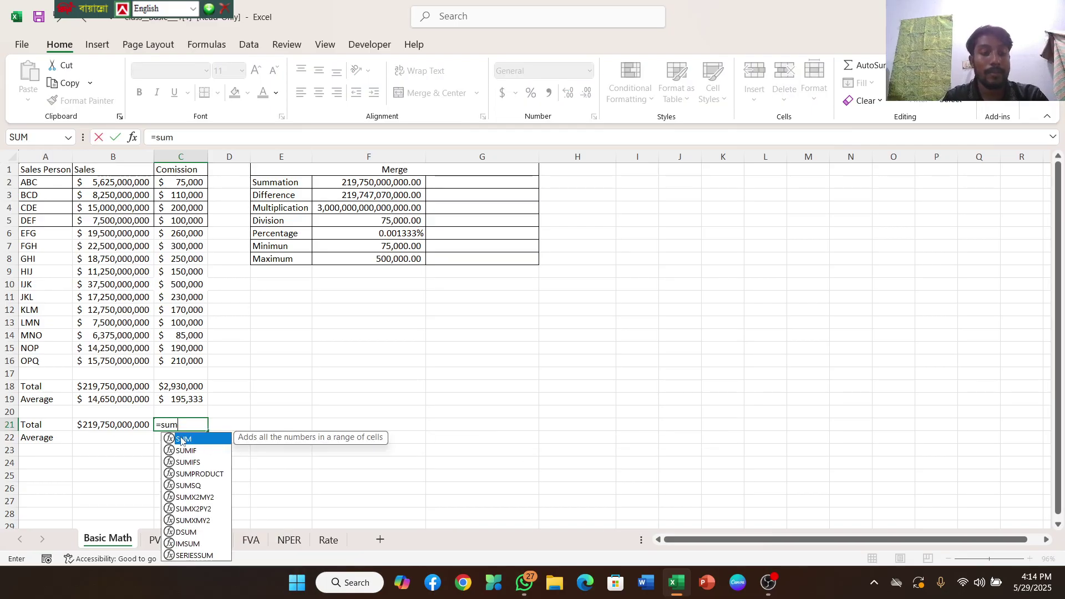
pyautogui.doubleClick(181, 440)
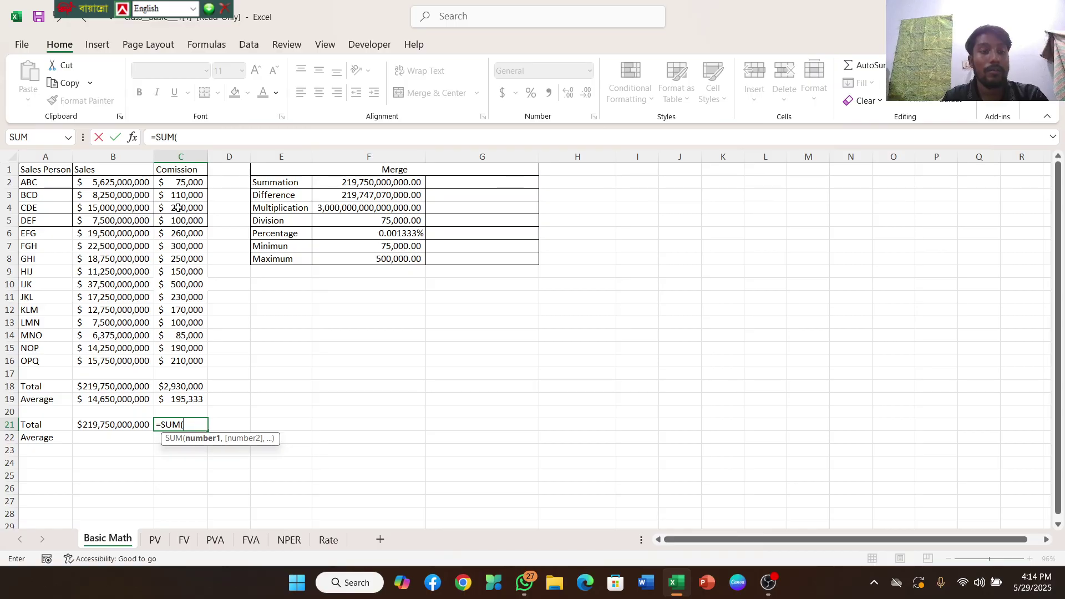
pyautogui.moveTo(184, 182)
pyautogui.mouseDown()
pyautogui.moveTo(217, 185)
pyautogui.moveTo(203, 186)
pyautogui.mouseUp()
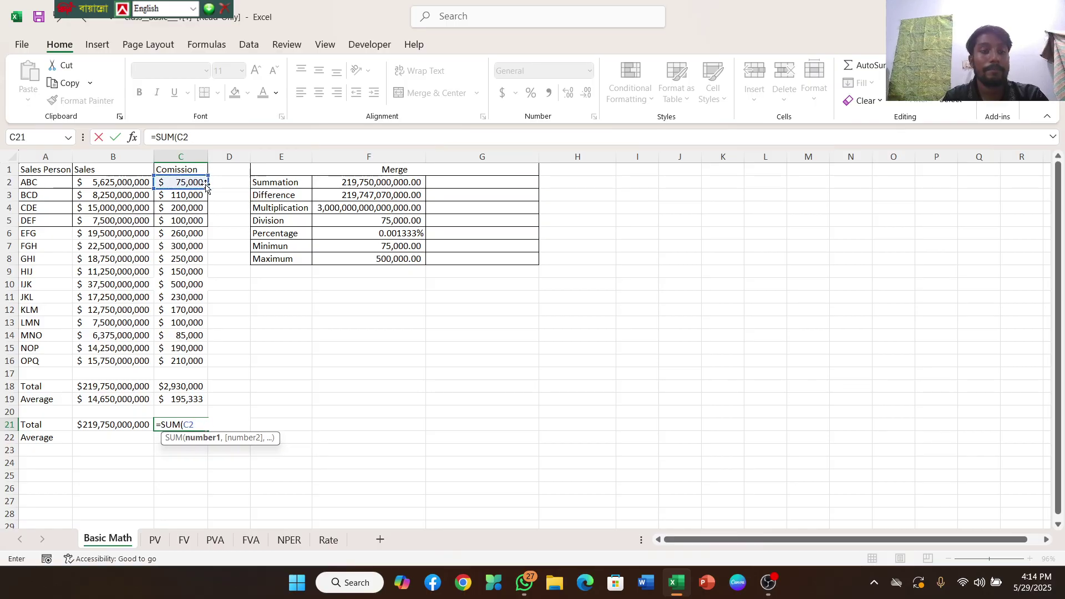
pyautogui.click(194, 197)
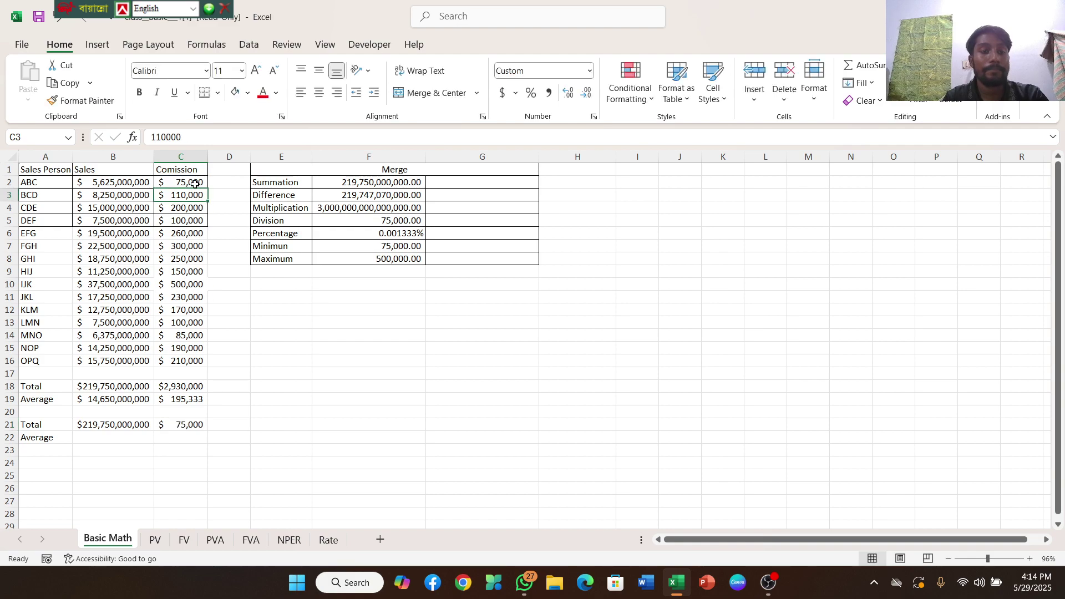
pyautogui.click(194, 184)
# Step: Total the commission figures in cell C21 with a SUM formula over C2:C16, overwriting any existing content
pyautogui.click(194, 423)
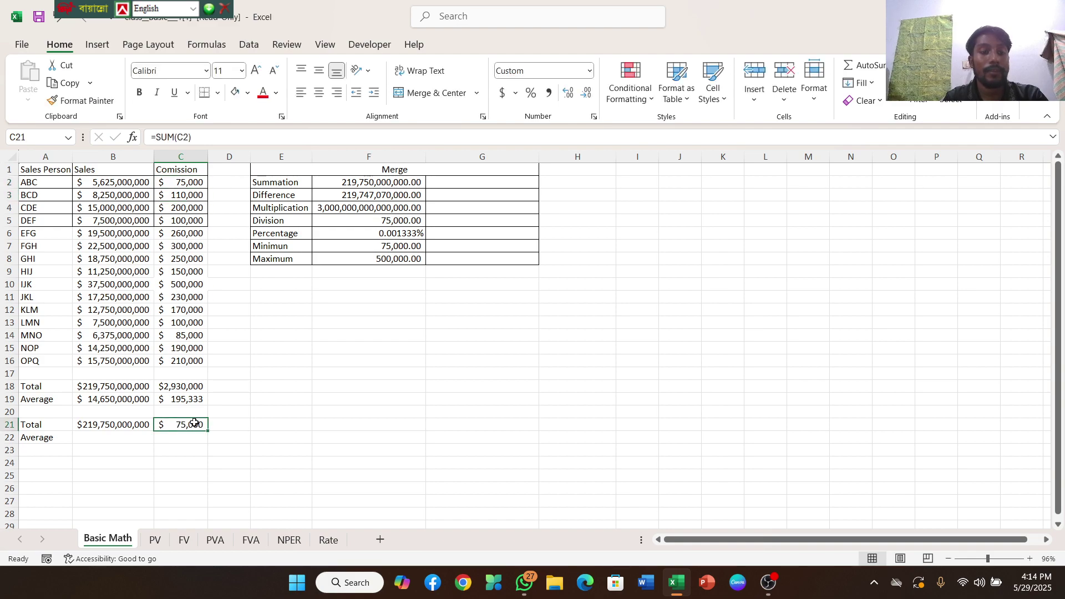
pyautogui.press('BackSpace')
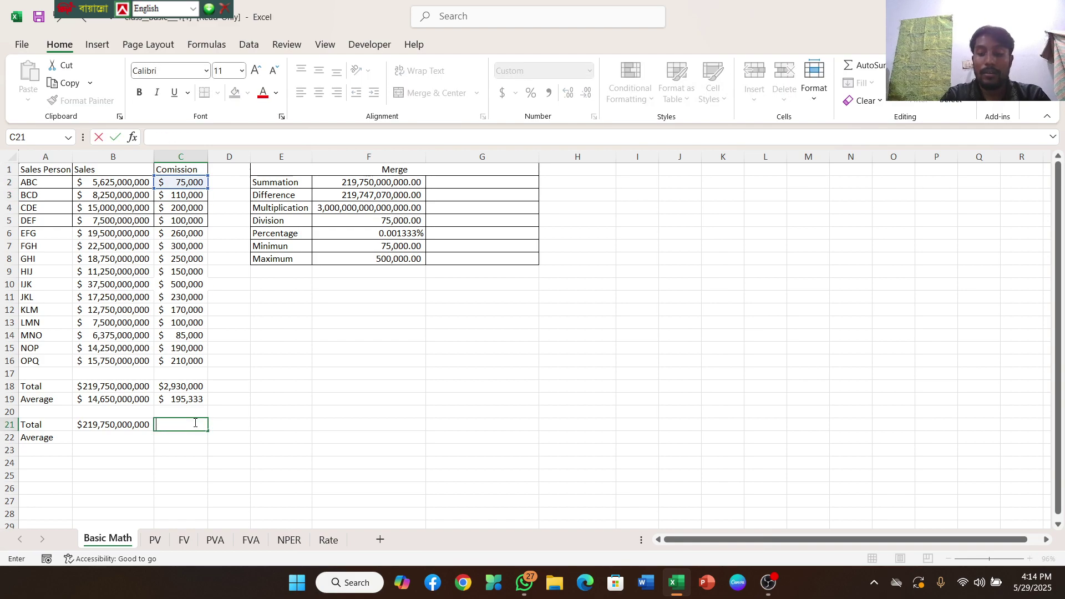
pyautogui.write('=su')
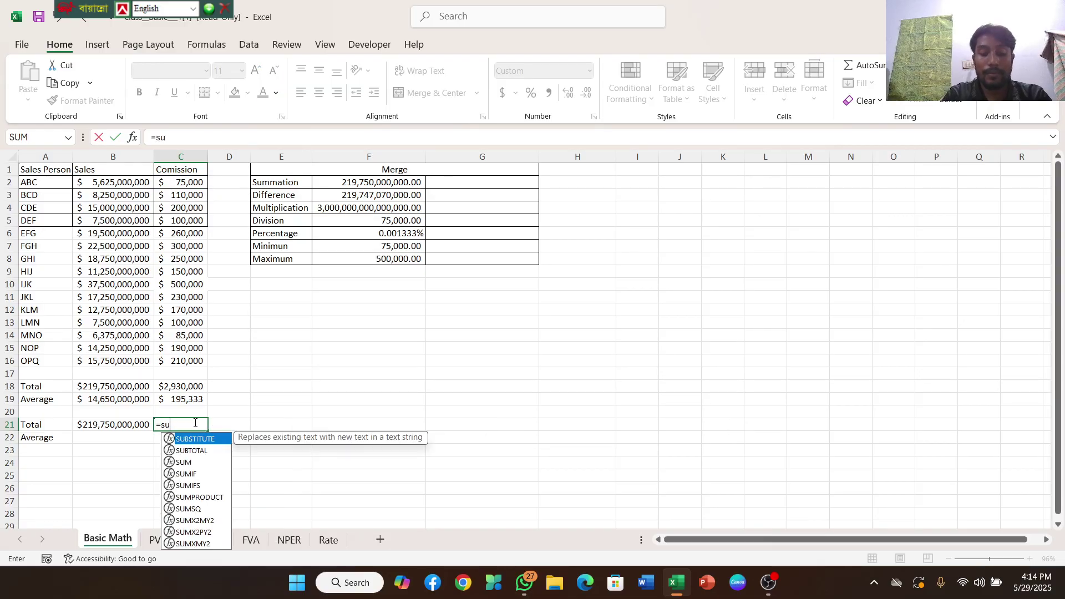
pyautogui.write('m')
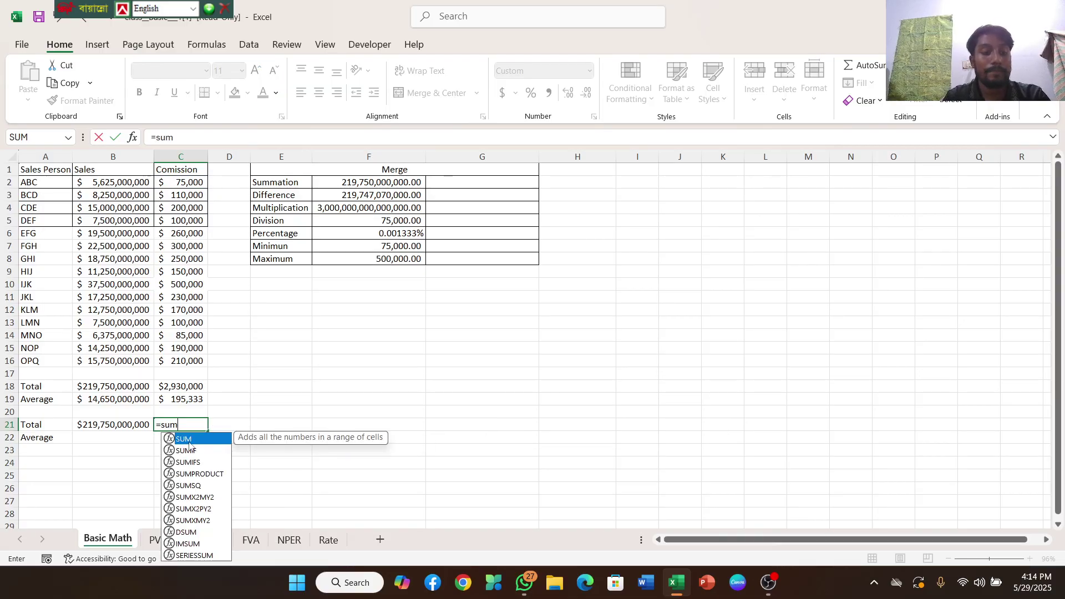
pyautogui.doubleClick(190, 439)
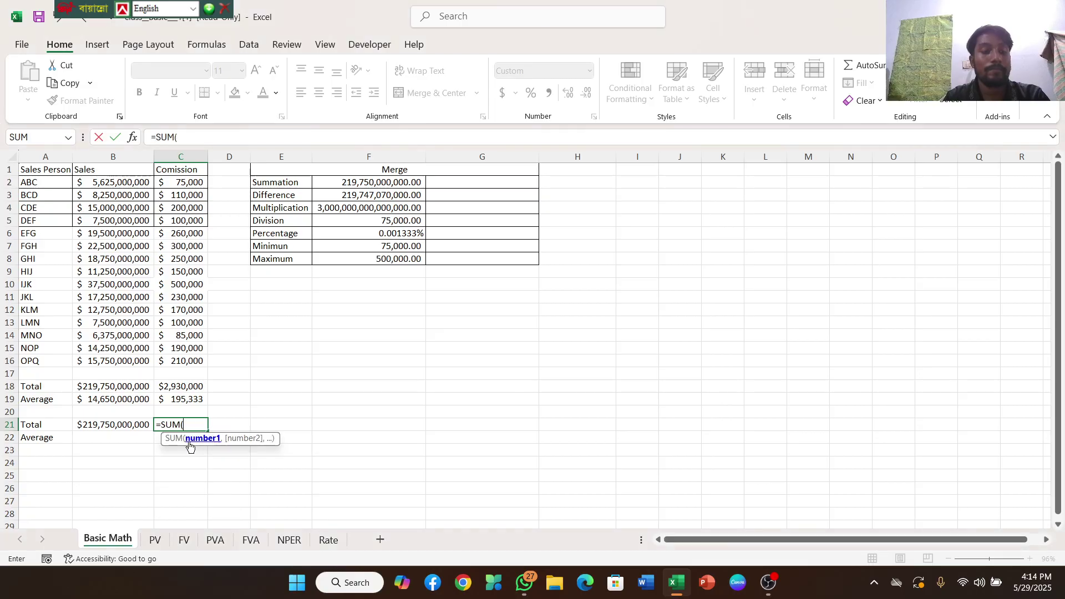
pyautogui.moveTo(186, 184); pyautogui.dragTo(198, 368)
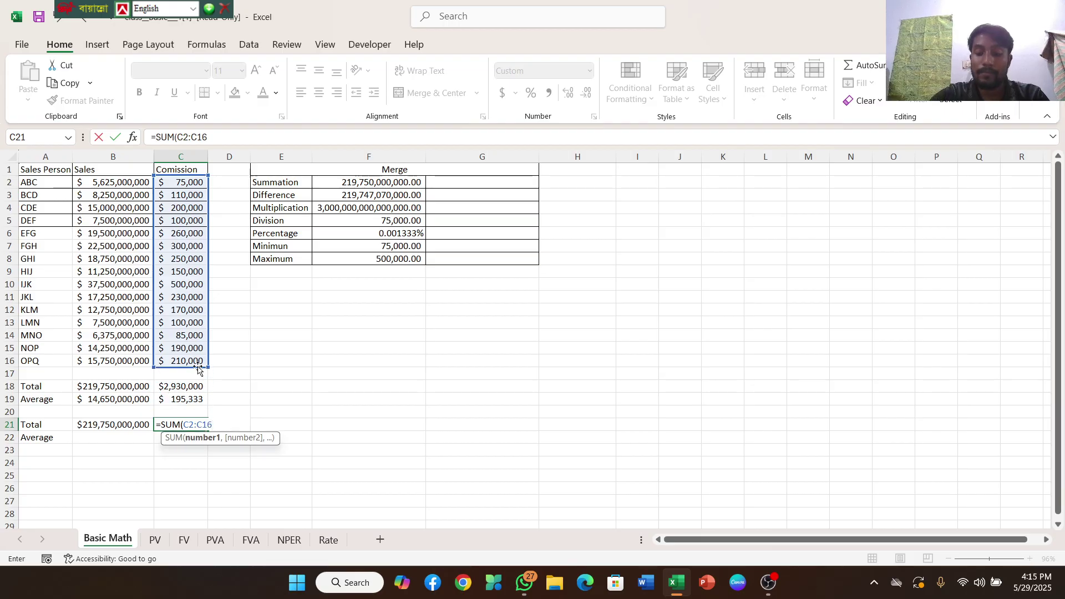
pyautogui.press('Return')
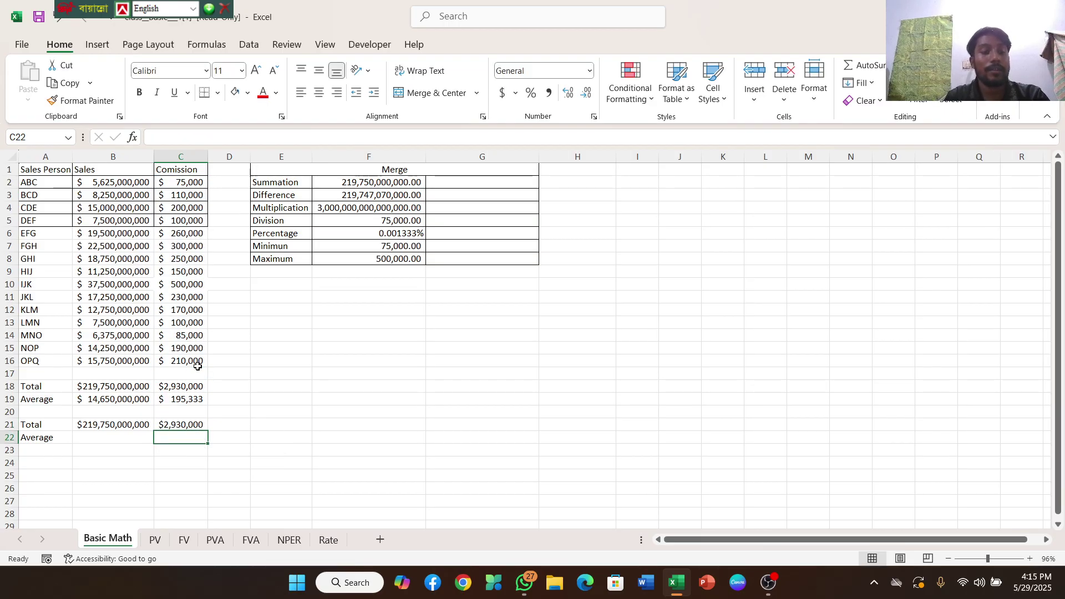
# Step: Average the sales figures in cell B22 with the formula =AVERAGE(B2:B16)
pyautogui.click(88, 440)
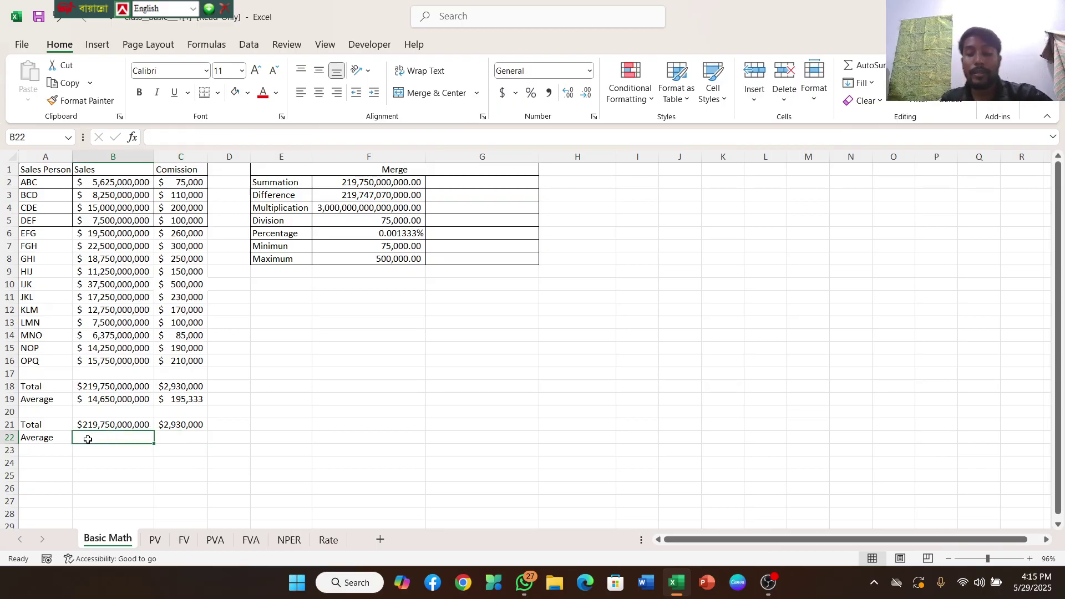
pyautogui.write('=')
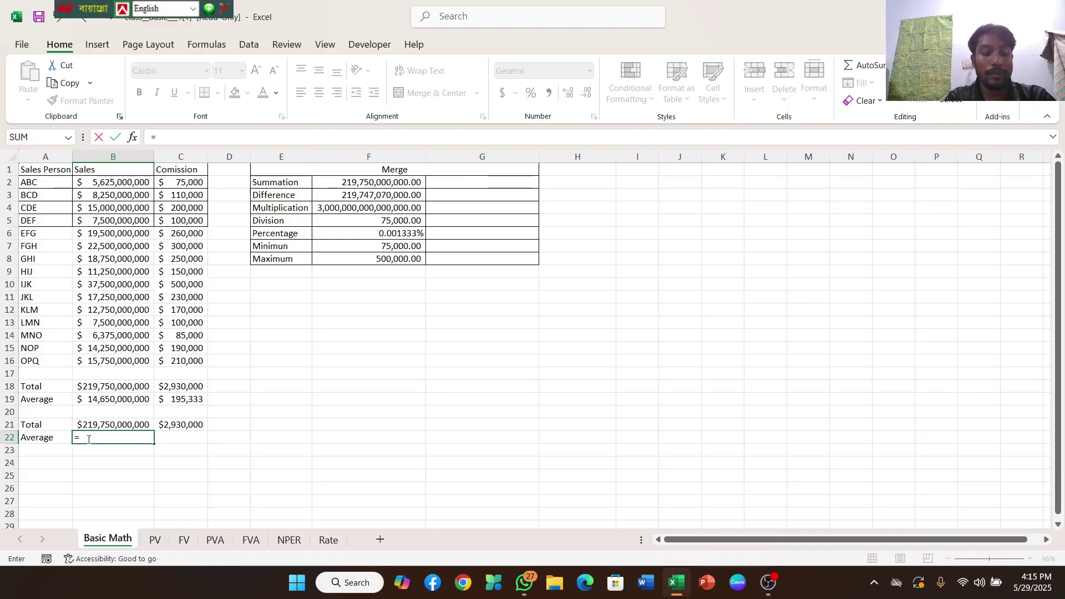
pyautogui.write('ave')
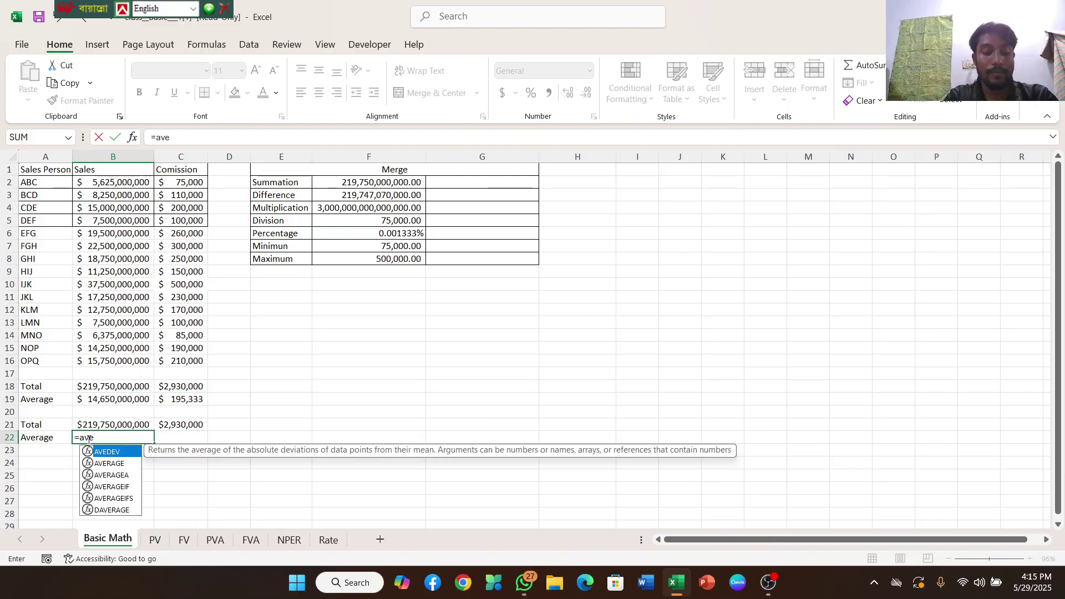
pyautogui.write('rag')
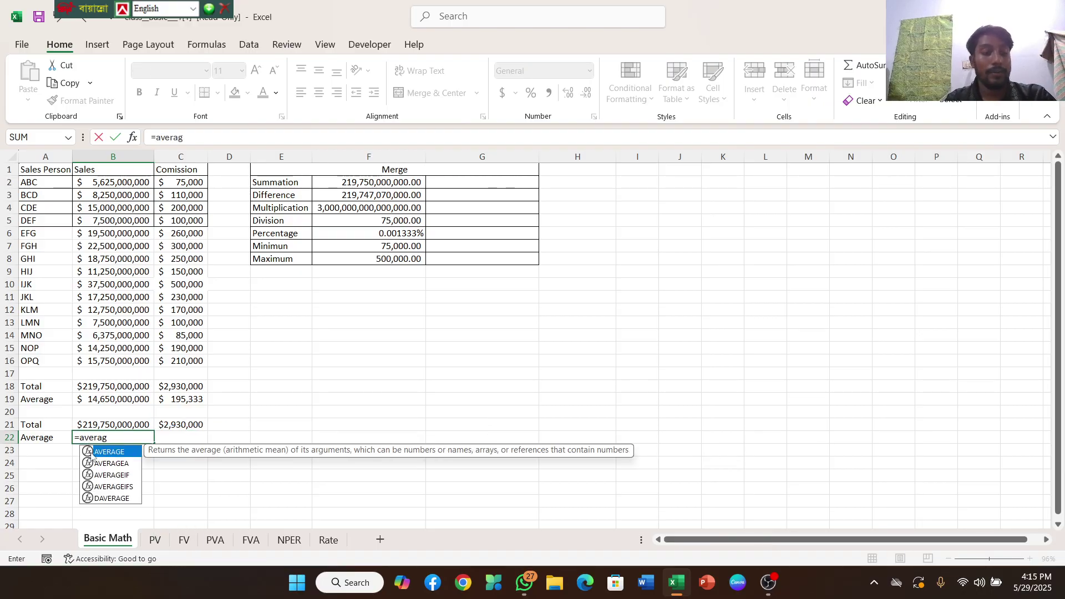
pyautogui.doubleClick(106, 452)
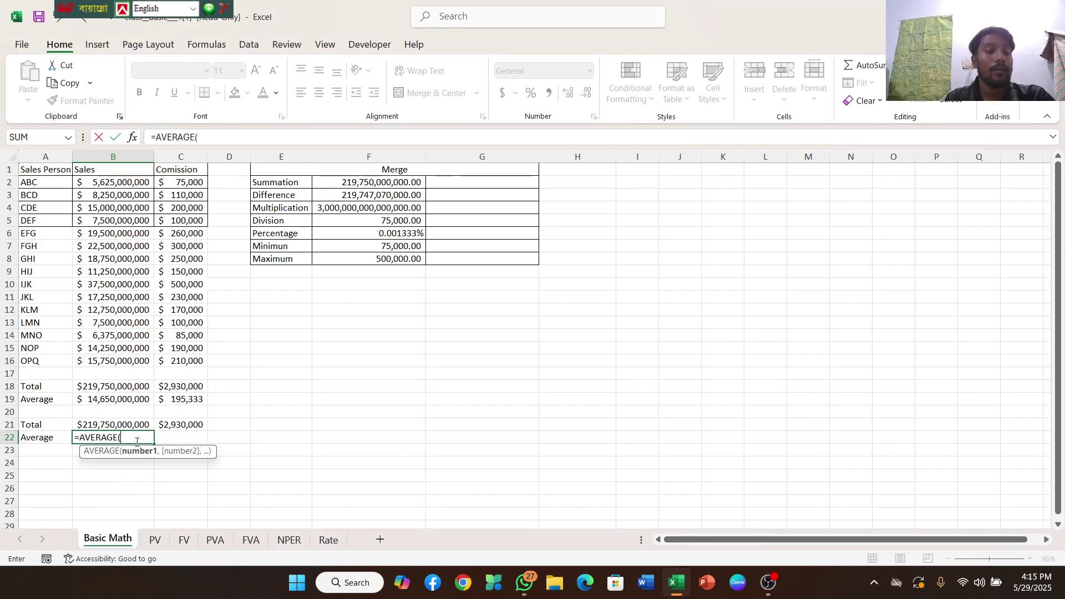
pyautogui.click(117, 183)
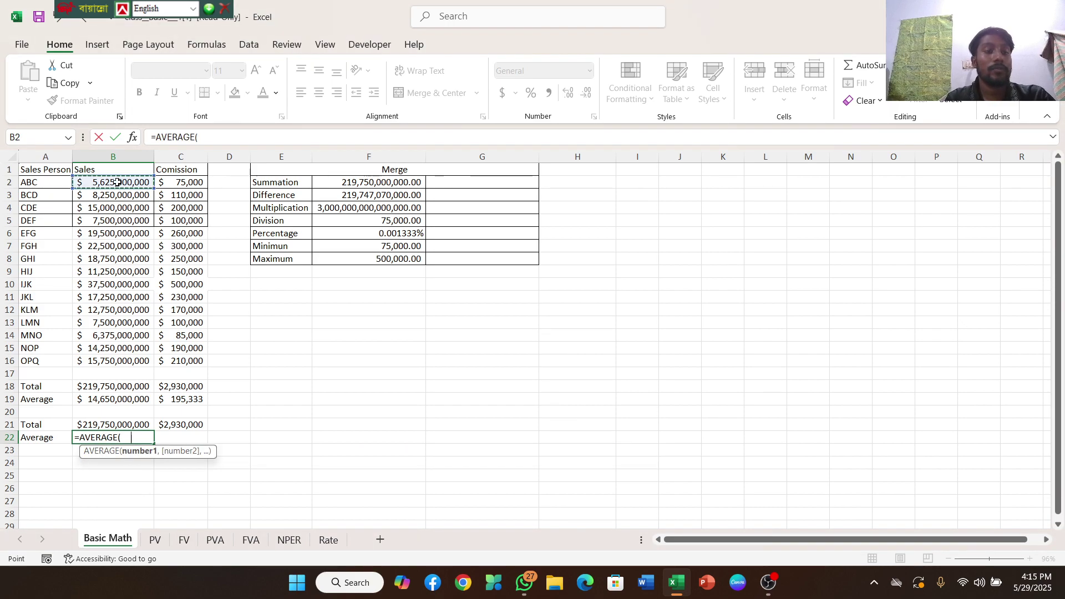
pyautogui.moveTo(153, 188); pyautogui.dragTo(141, 362)
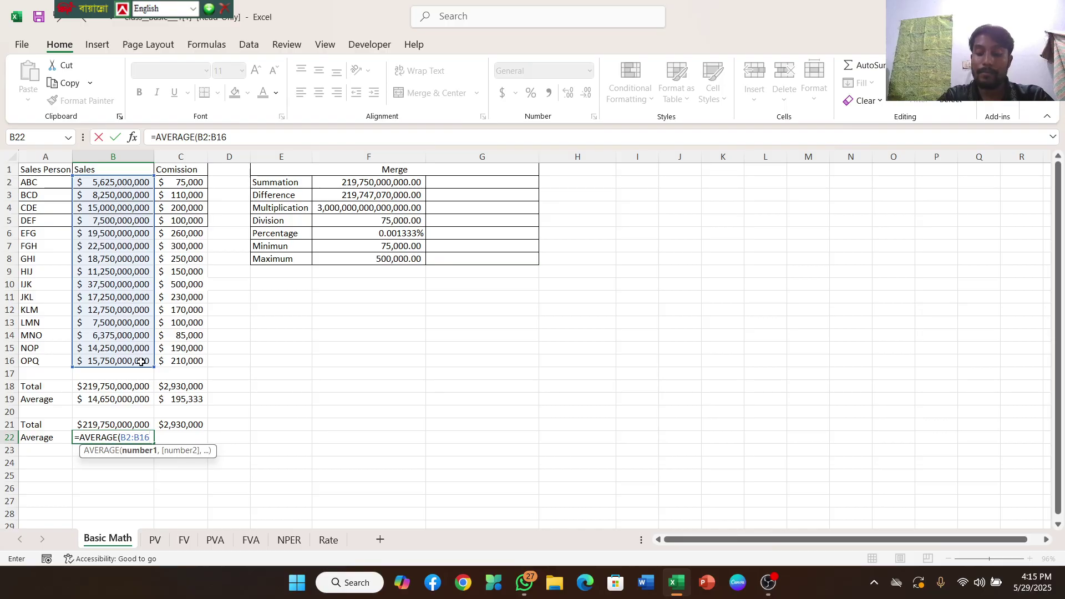
pyautogui.write(')')
pyautogui.press('Return')
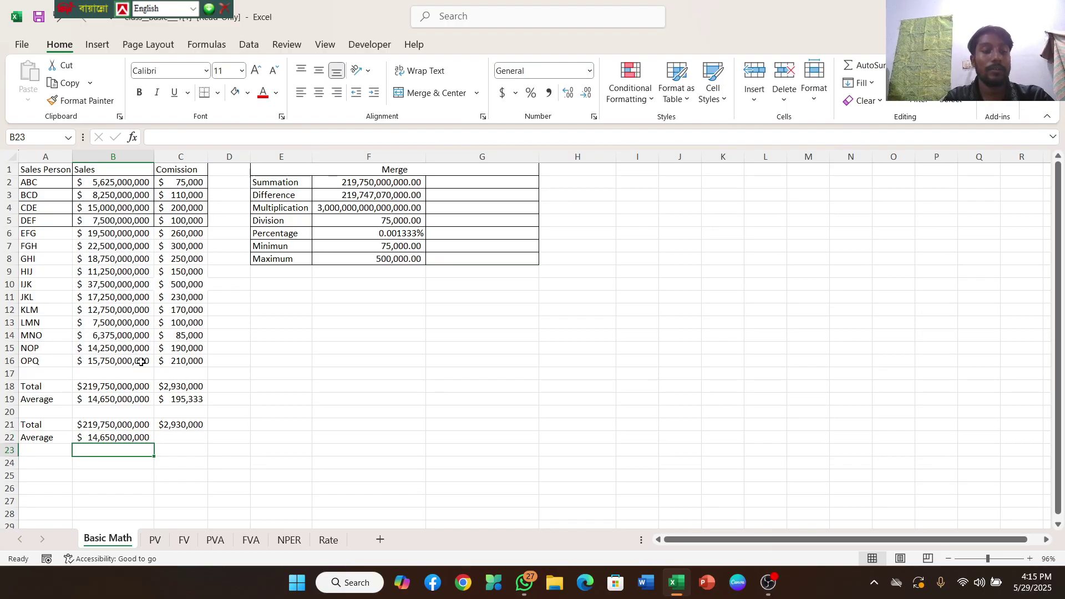
# Step: Average the commission figures in cell C22 with the formula =AVERAGE(C2:C16)
pyautogui.click(176, 438)
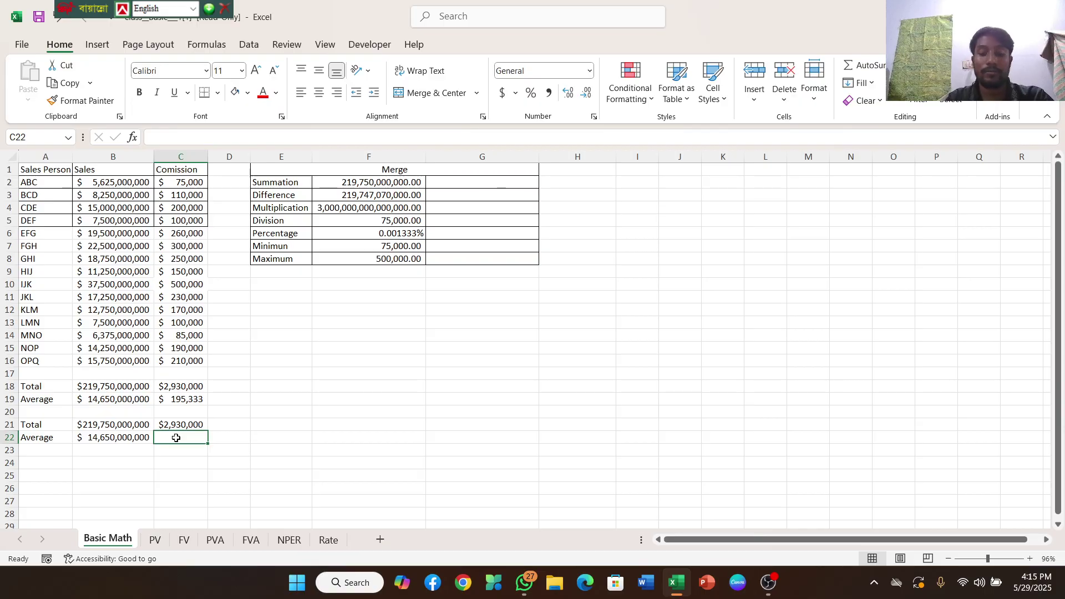
pyautogui.write('=')
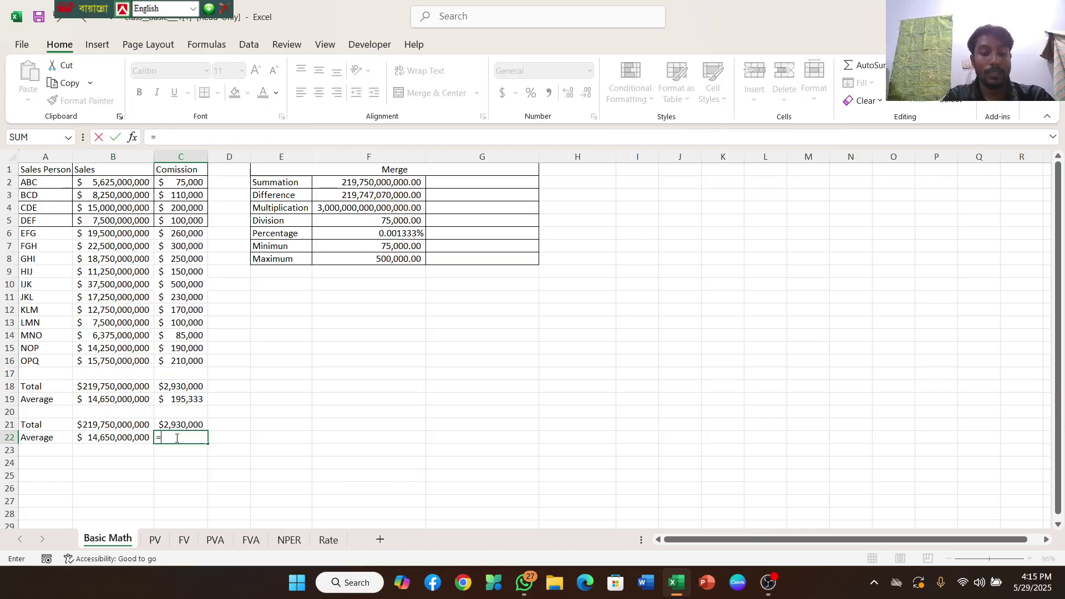
pyautogui.write('aver')
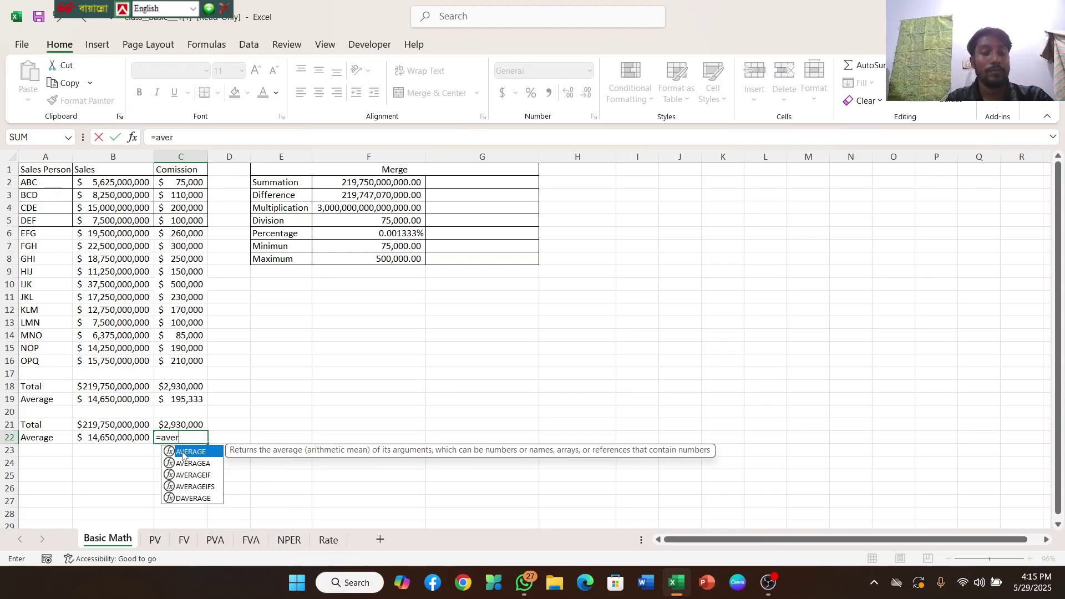
pyautogui.doubleClick(183, 453)
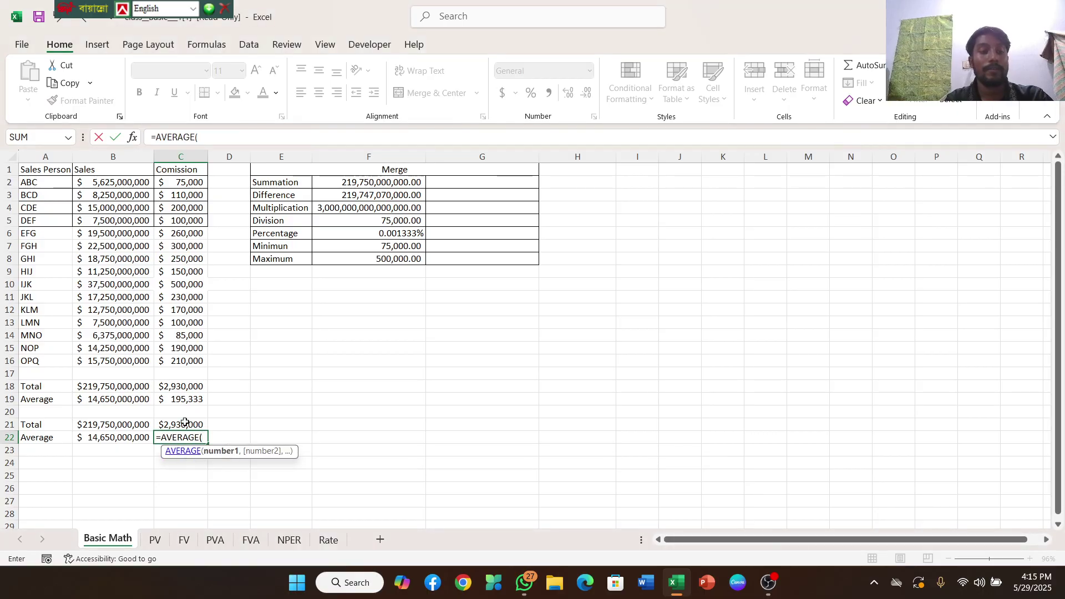
pyautogui.click(189, 183)
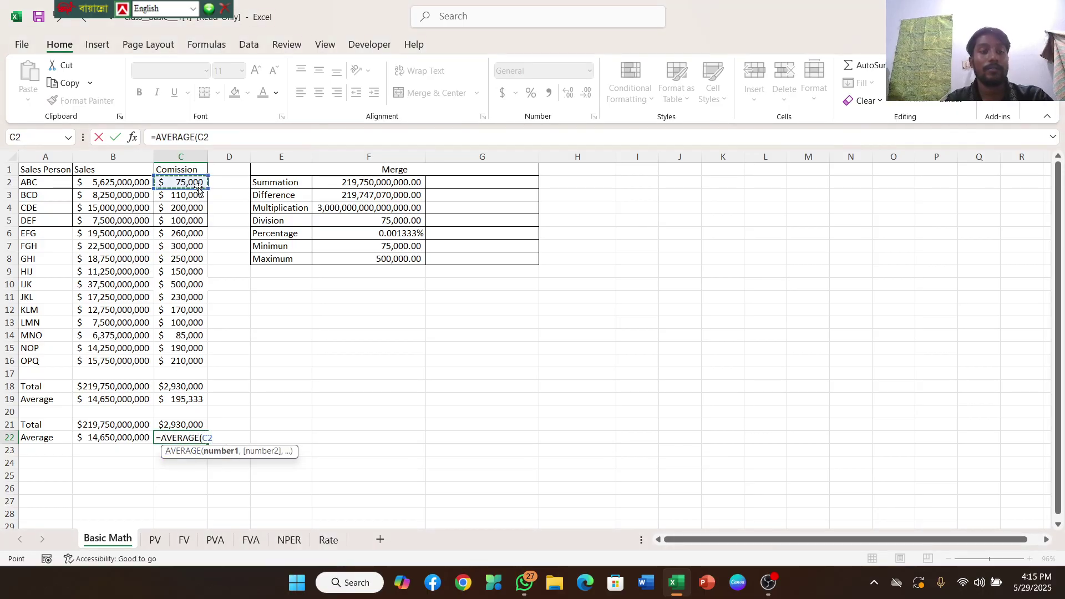
pyautogui.moveTo(199, 187); pyautogui.dragTo(198, 362)
pyautogui.write(')')
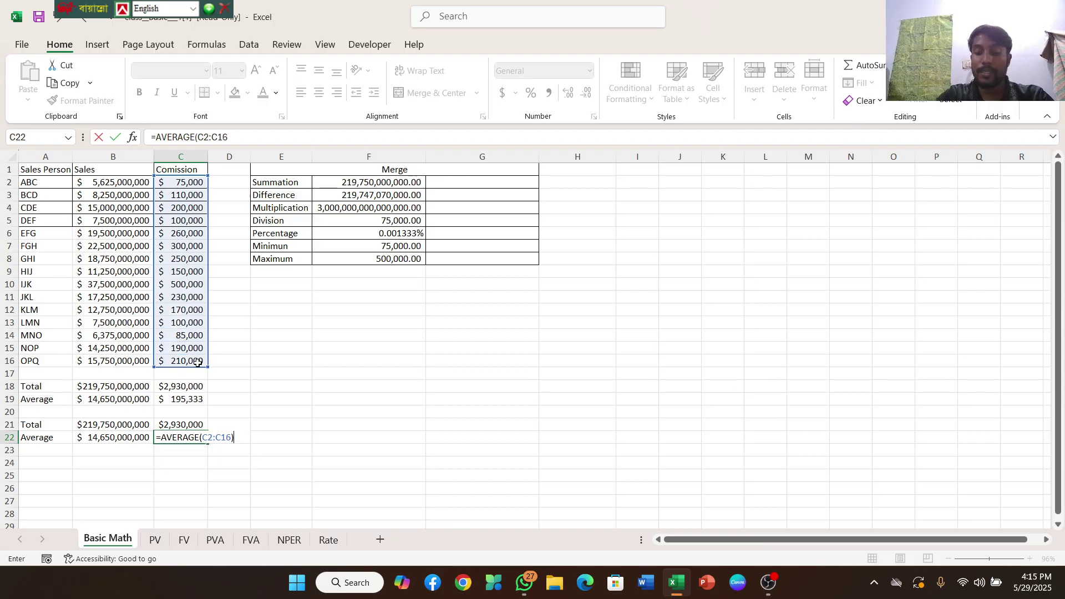
pyautogui.press('Return')
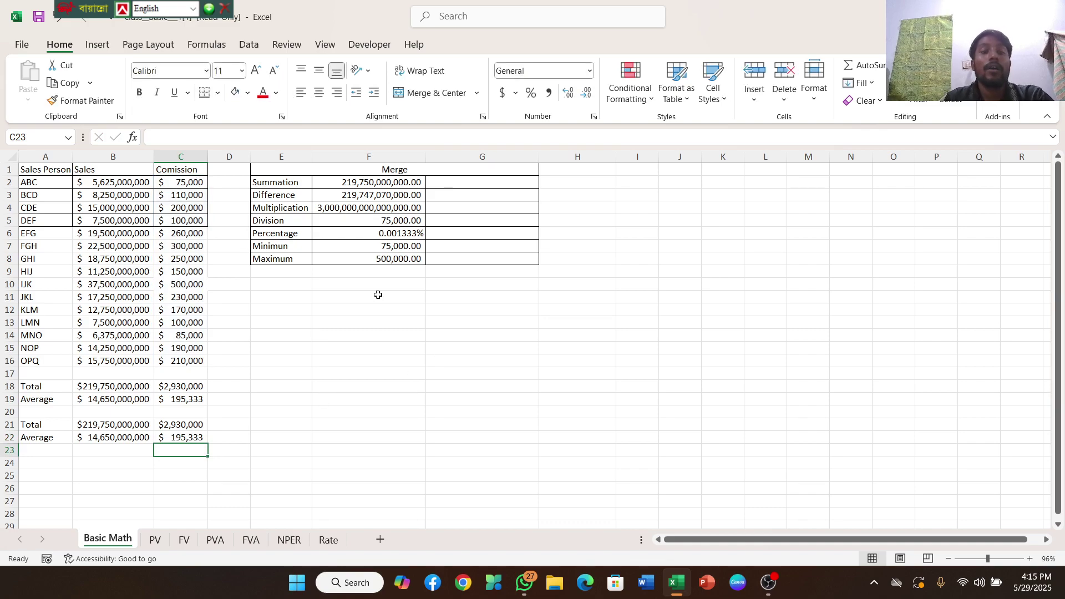
# Step: Fill the Summation row's empty cell G2 with the formula =SUM(B2:B16)
pyautogui.click(466, 187)
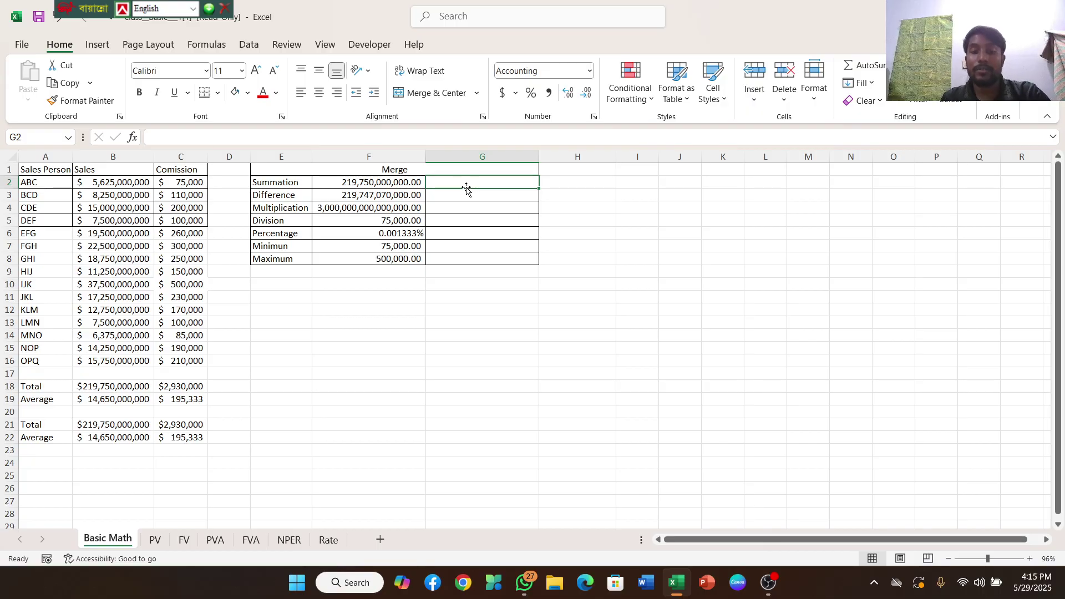
pyautogui.write('=')
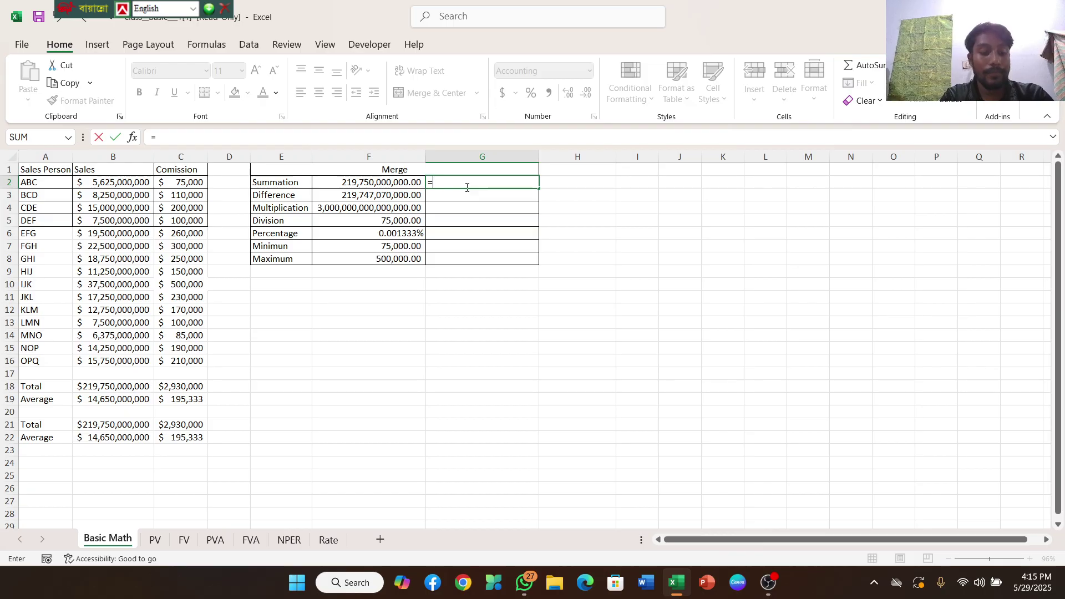
pyautogui.write('sun')
pyautogui.press('BackSpace')
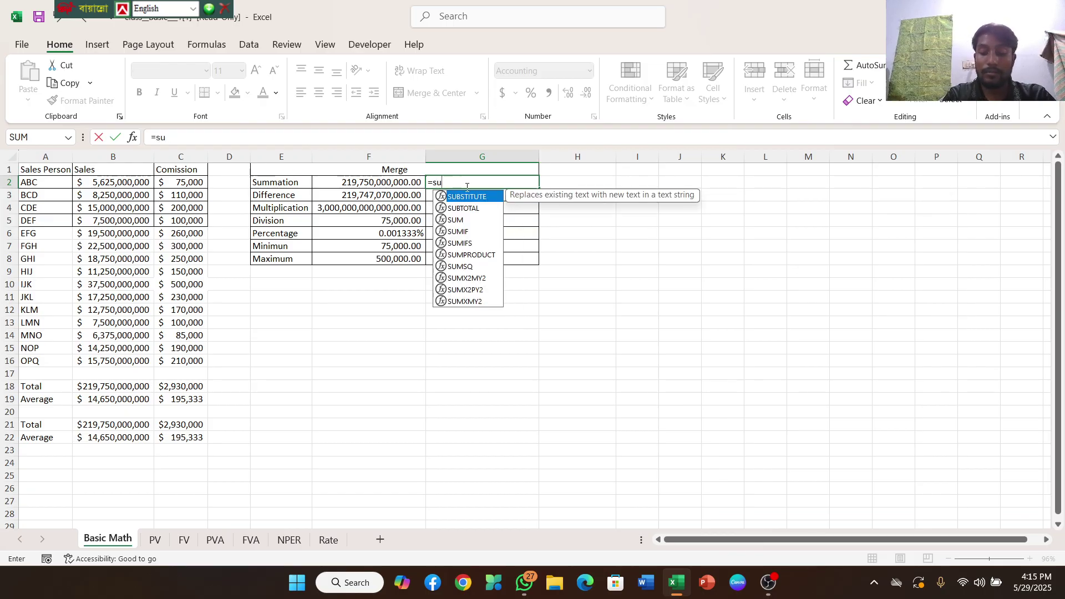
pyautogui.write('m')
pyautogui.doubleClick(463, 197)
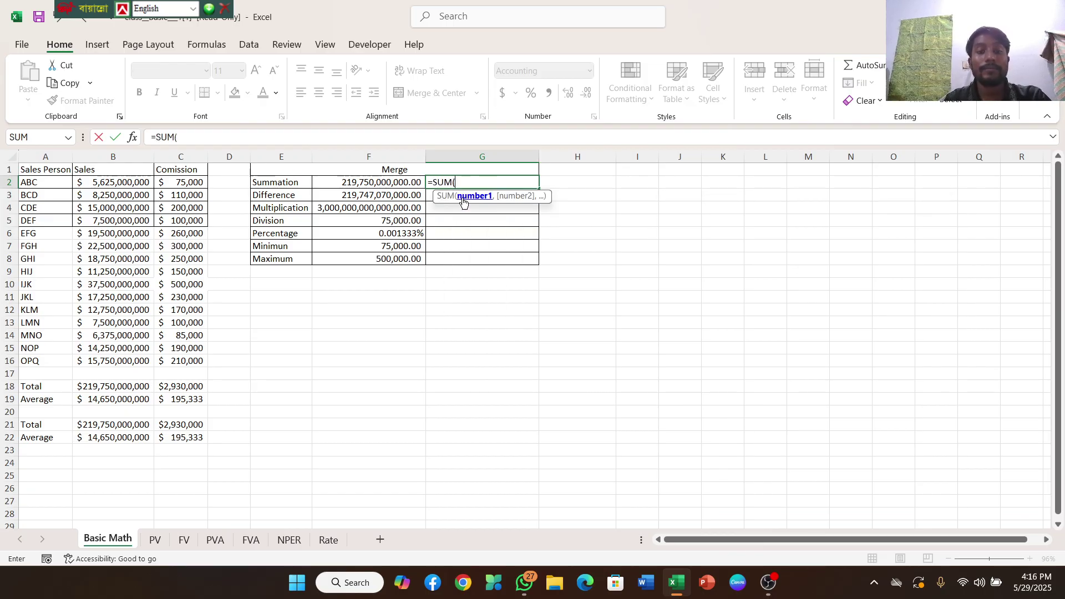
pyautogui.click(117, 184)
pyautogui.moveTo(150, 192); pyautogui.dragTo(147, 368)
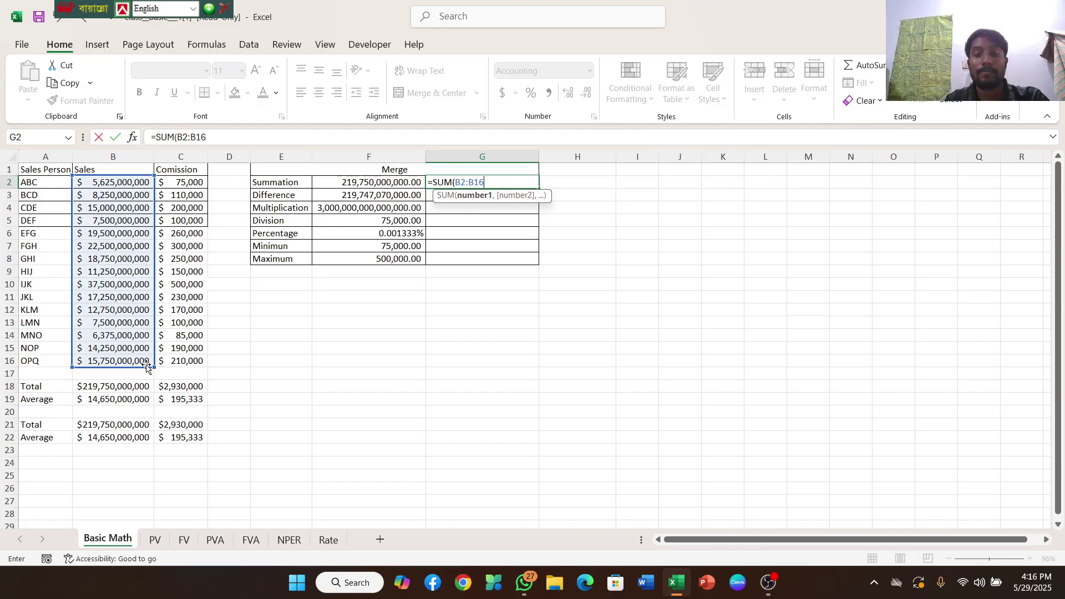
pyautogui.write(')')
pyautogui.press('Return')
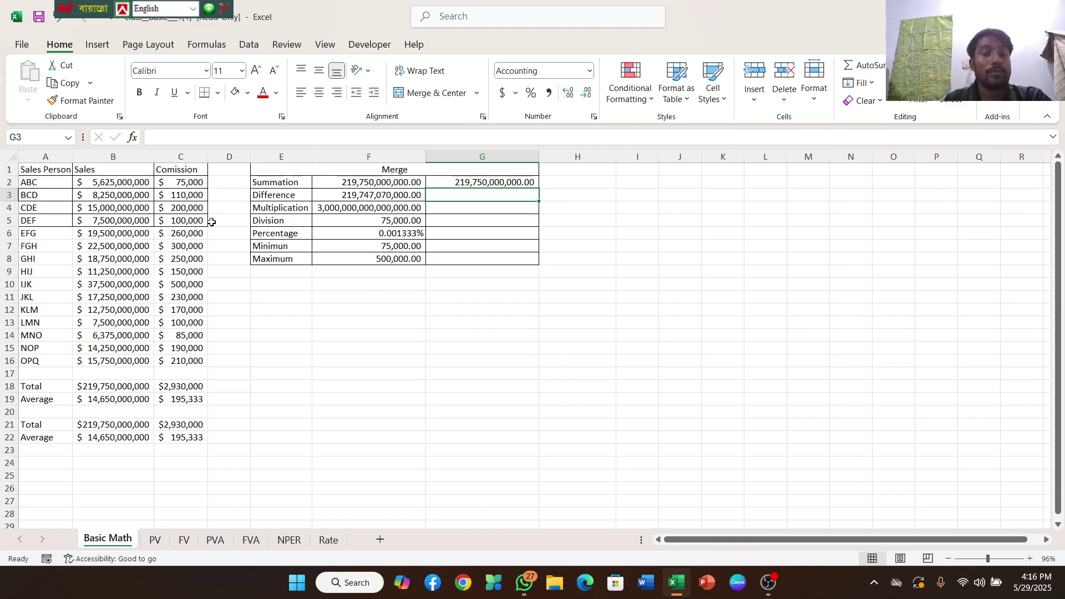
# Step: Check the existing Difference formula in F3 and enter =SUM(B2:B16)-SUM(C2:C16) in cell G3
pyautogui.click(359, 197)
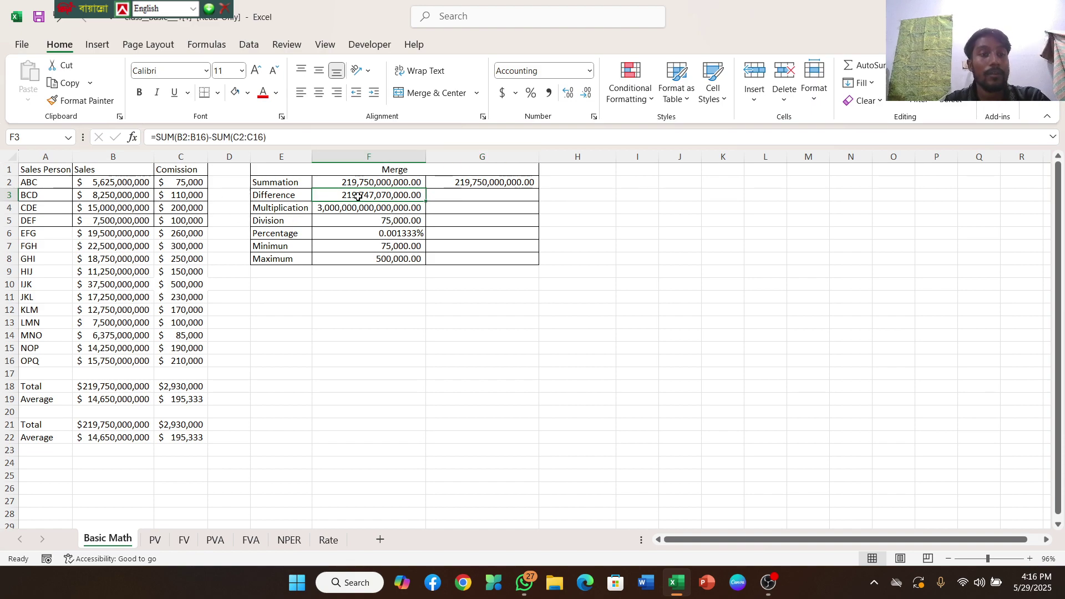
pyautogui.click(444, 194)
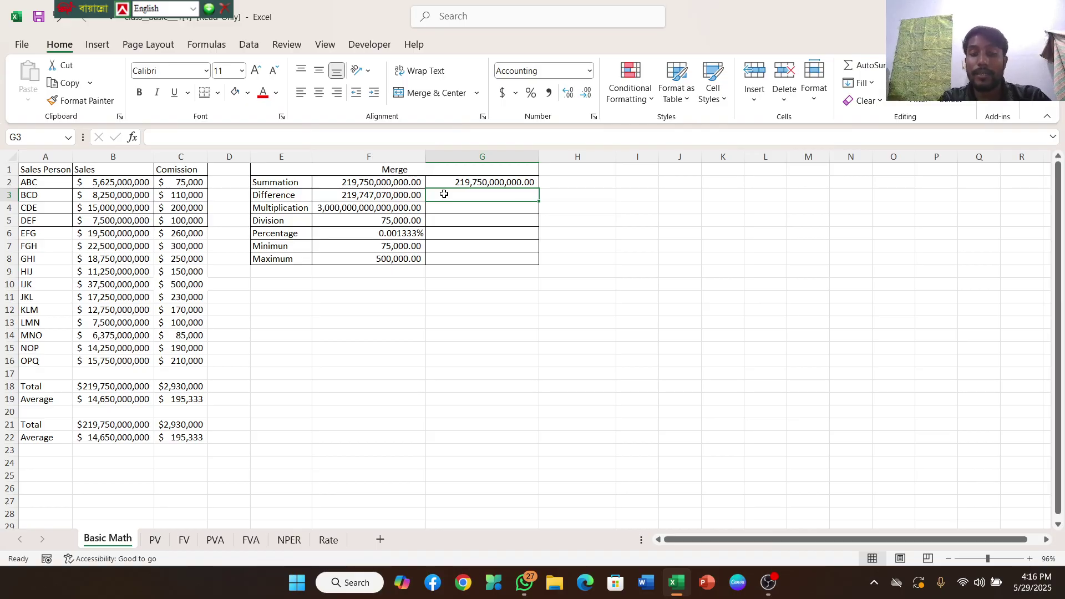
pyautogui.write('=')
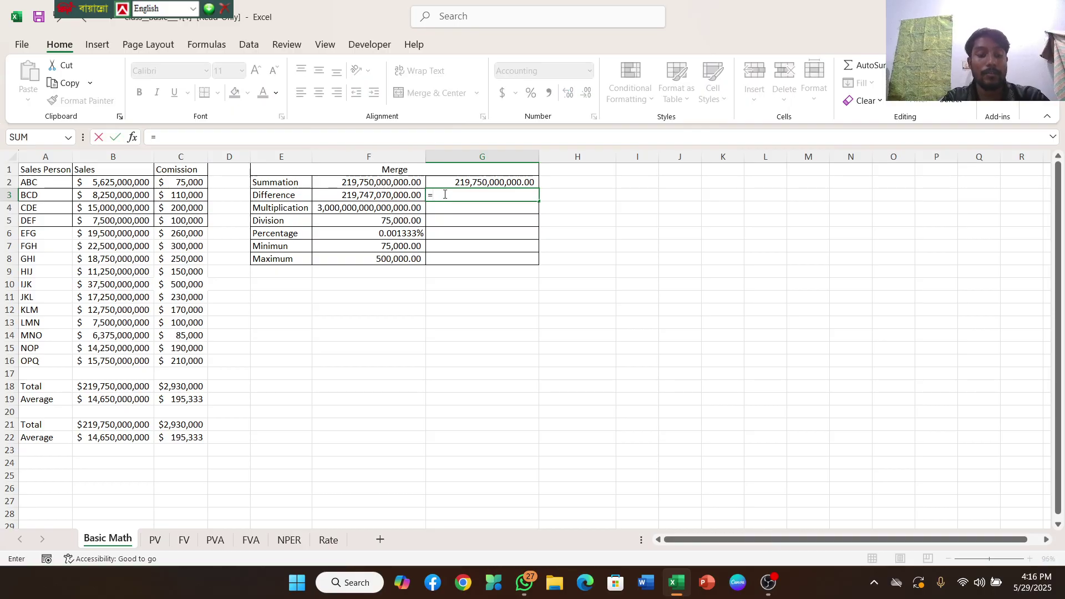
pyautogui.write('sum')
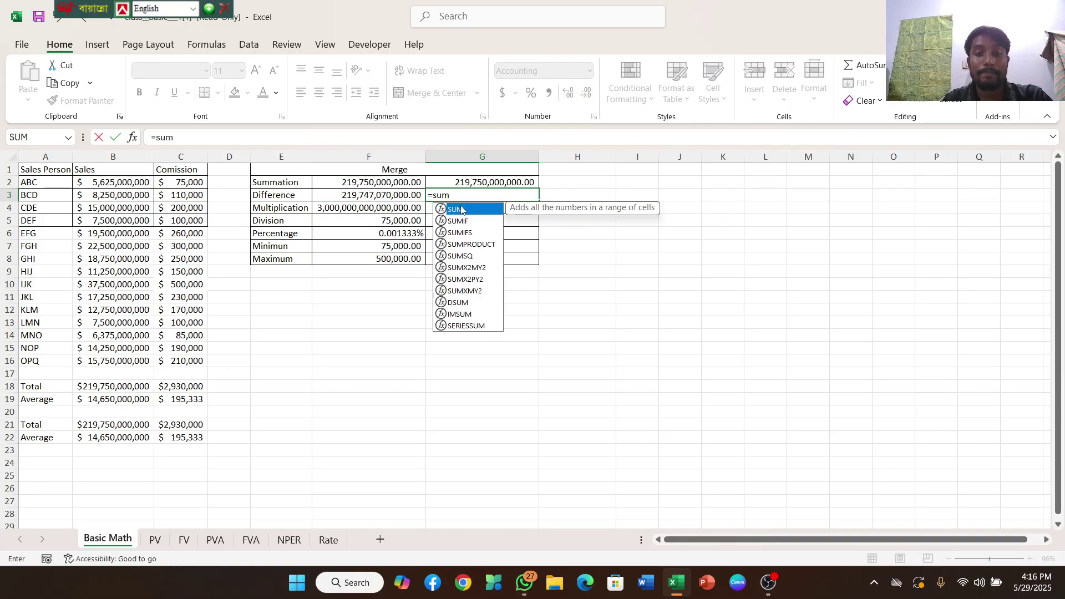
pyautogui.doubleClick(461, 210)
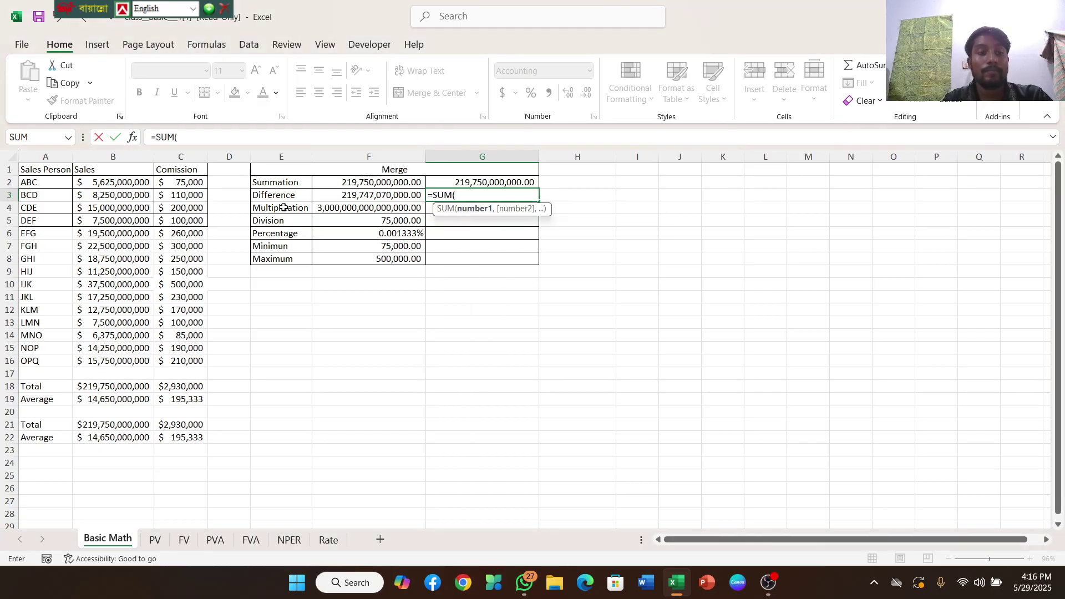
pyautogui.moveTo(128, 182); pyautogui.dragTo(143, 369)
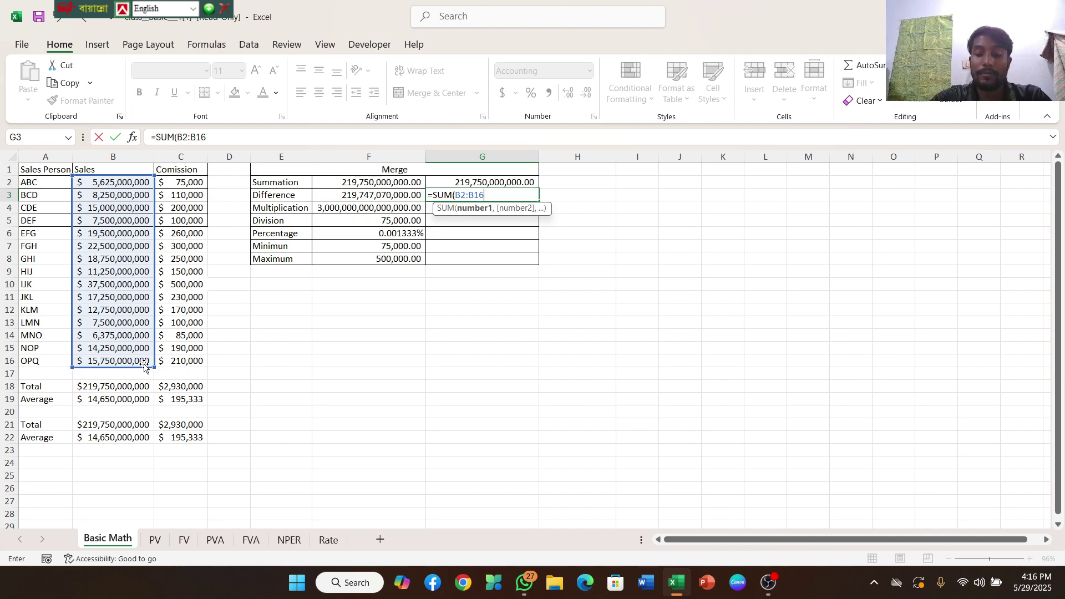
pyautogui.write(')')
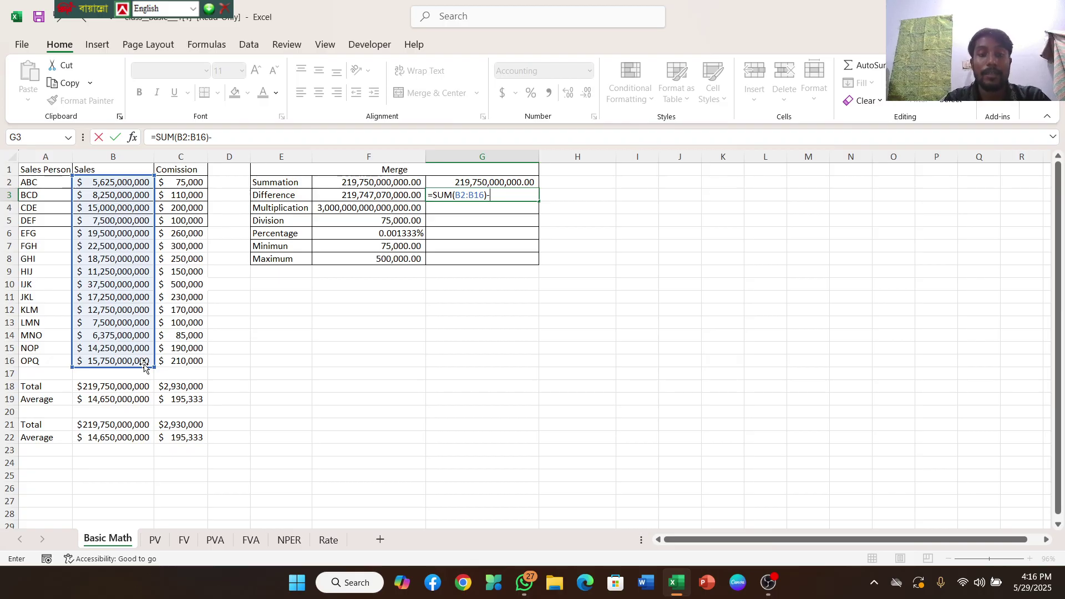
pyautogui.write('-sum')
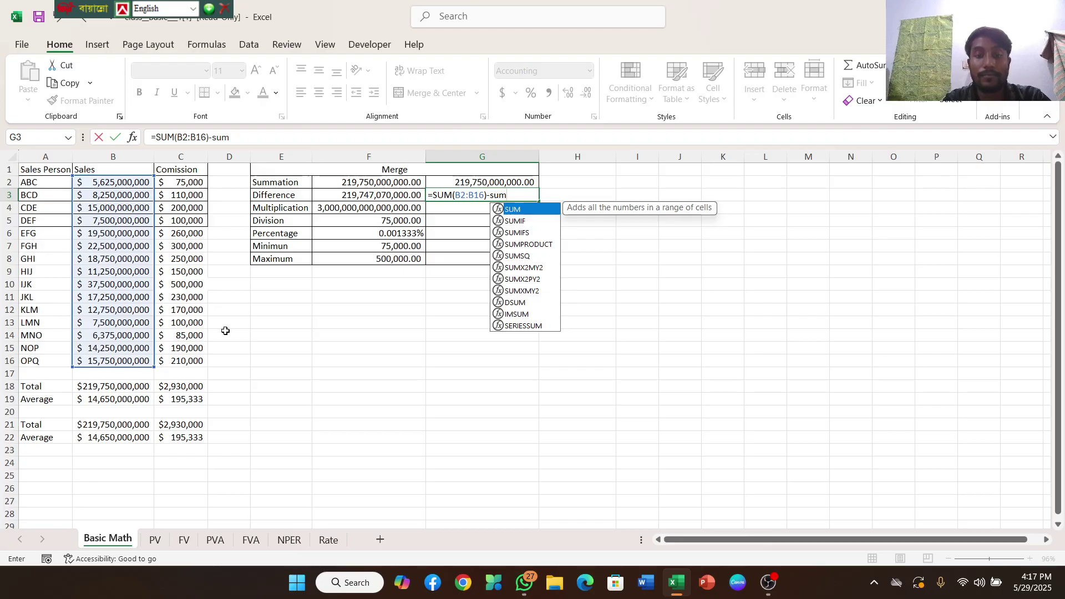
pyautogui.doubleClick(518, 209)
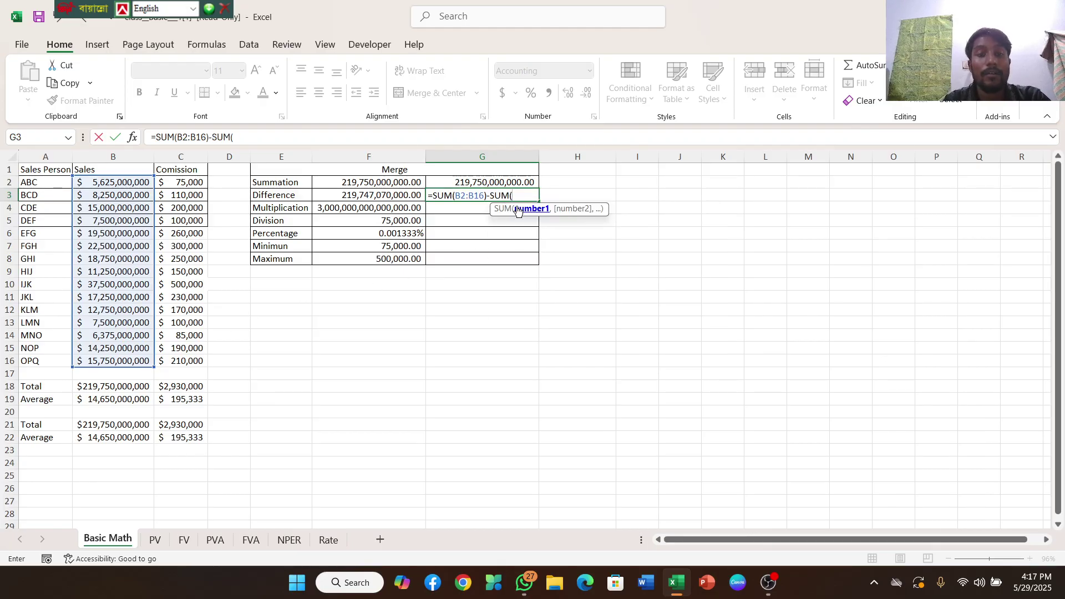
pyautogui.click(189, 182)
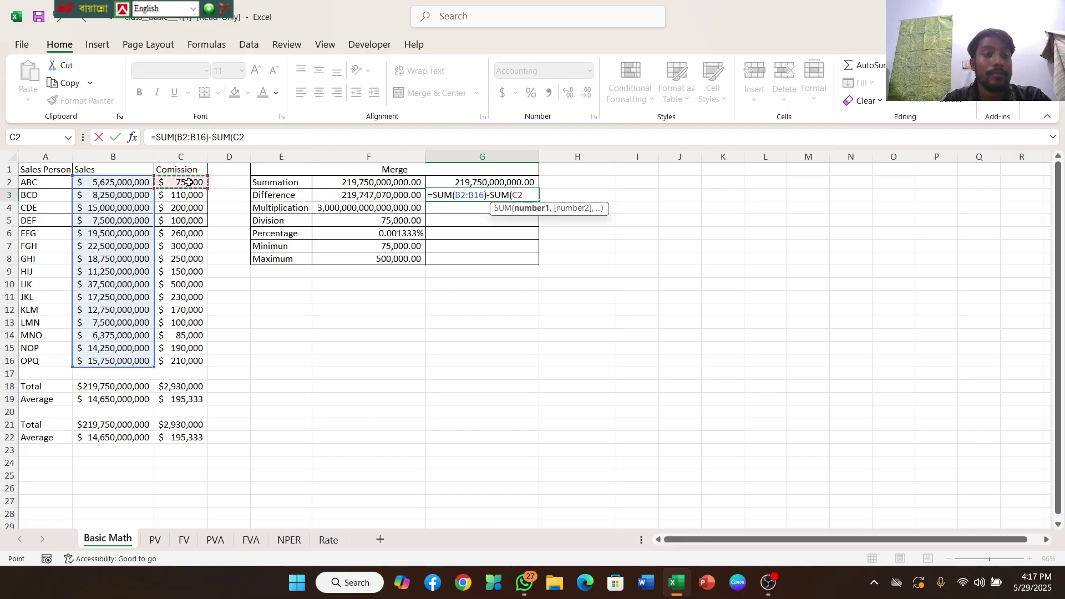
pyautogui.moveTo(189, 182); pyautogui.dragTo(197, 370)
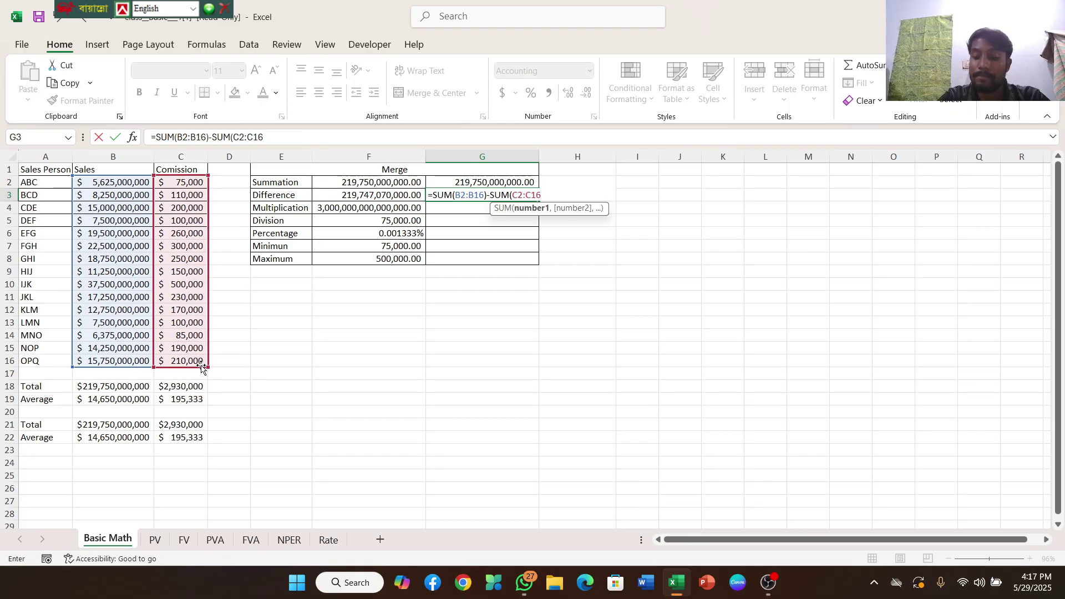
pyautogui.write(')')
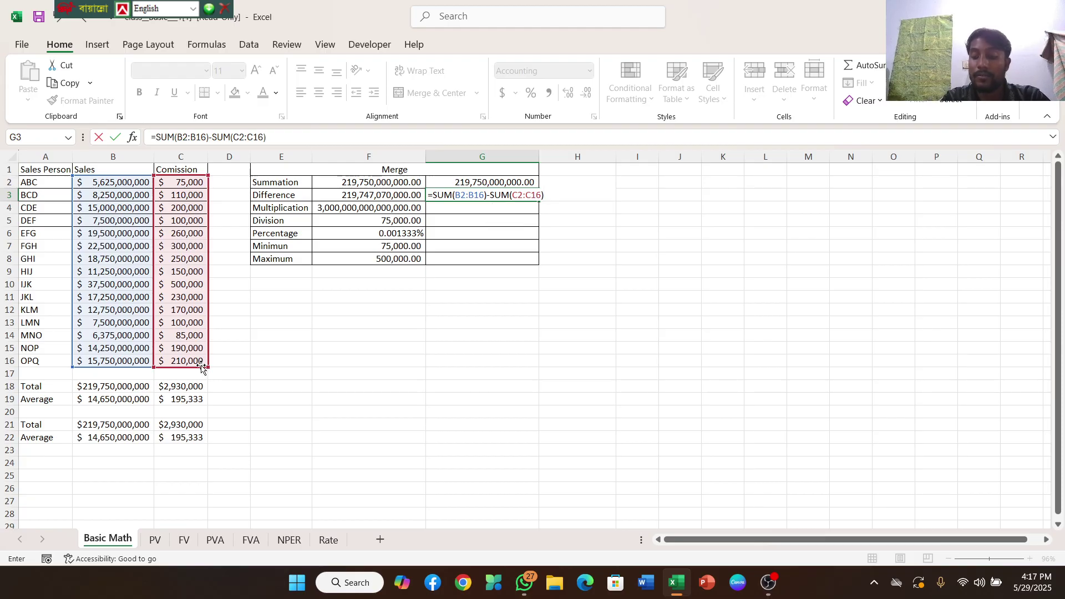
pyautogui.press('Return')
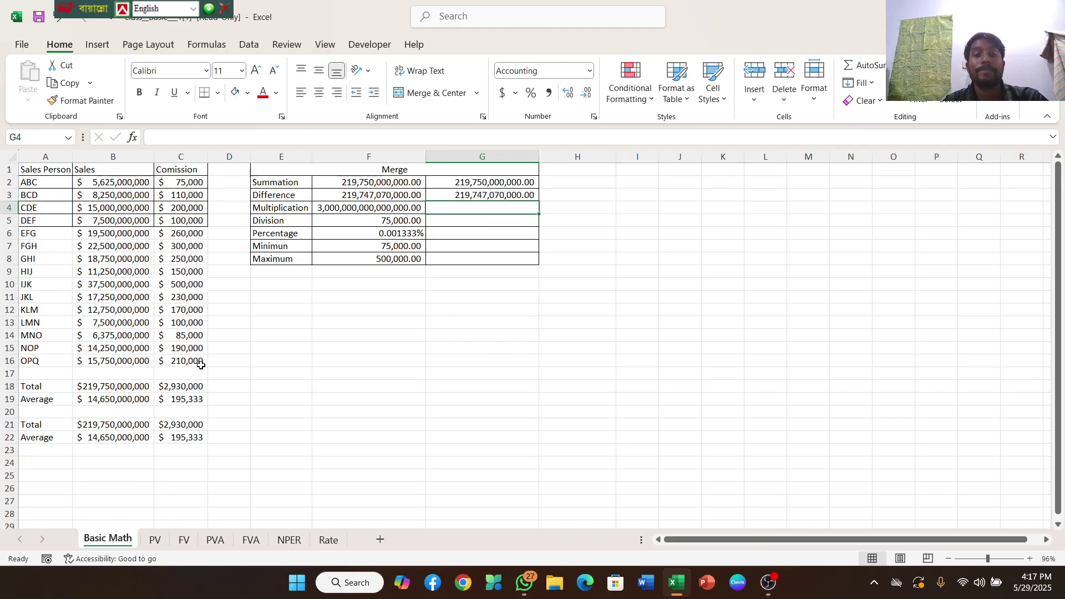
# Step: Fill the Multiplication row's empty cell G4 with the formula =B4*C4
pyautogui.doubleClick(448, 208)
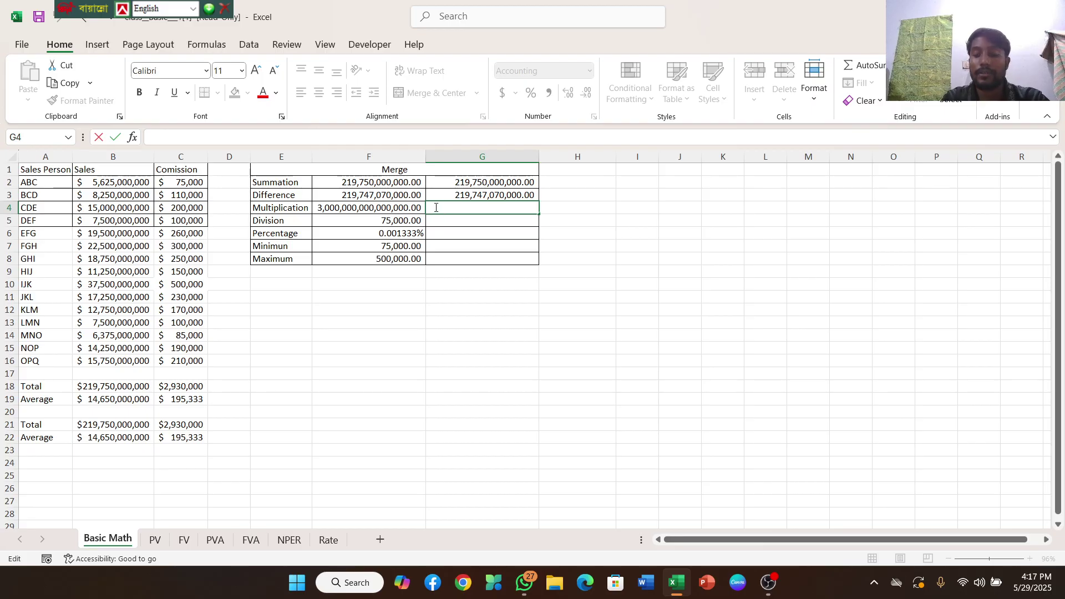
pyautogui.write('=')
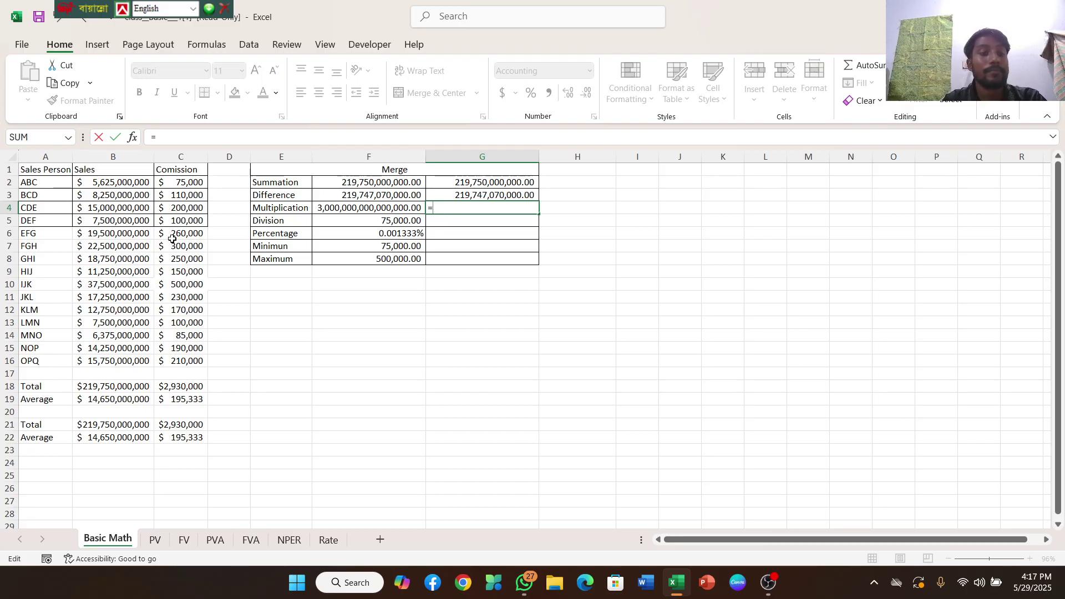
pyautogui.click(99, 207)
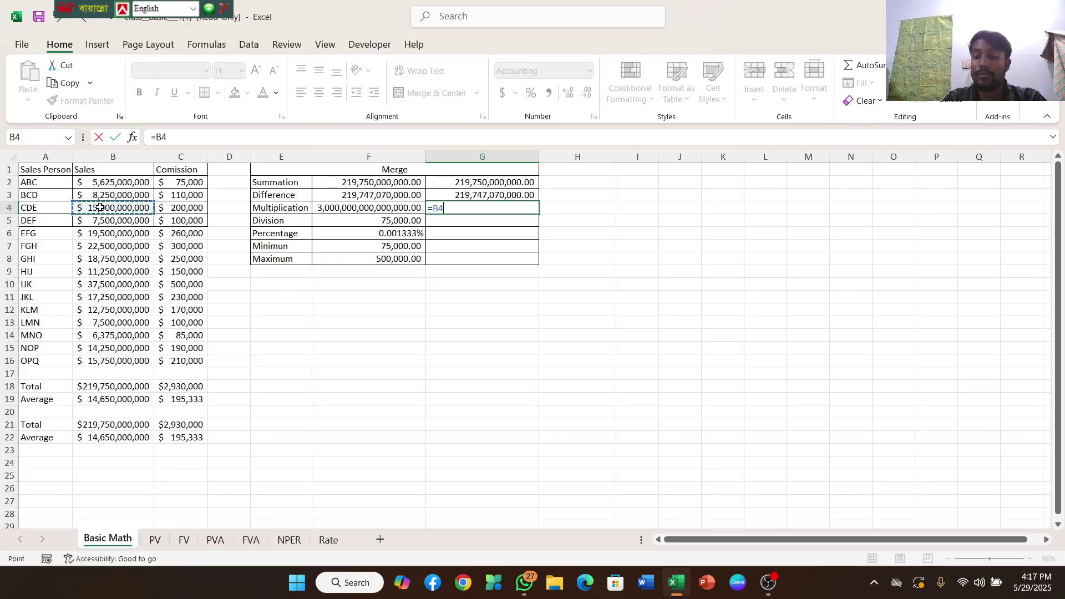
pyautogui.write('*')
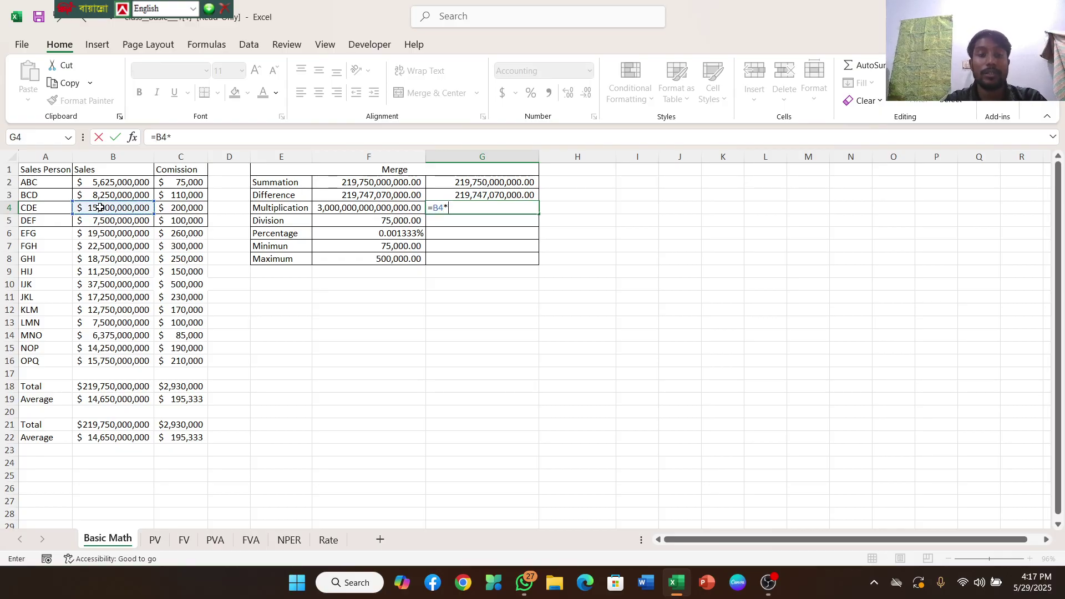
pyautogui.click(185, 208)
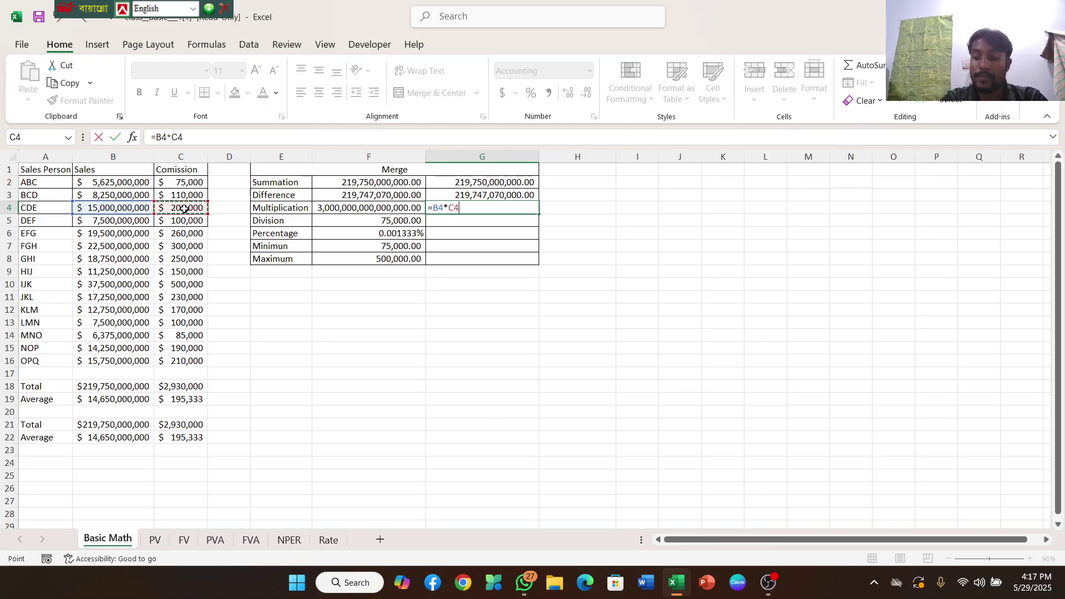
pyautogui.press('Return')
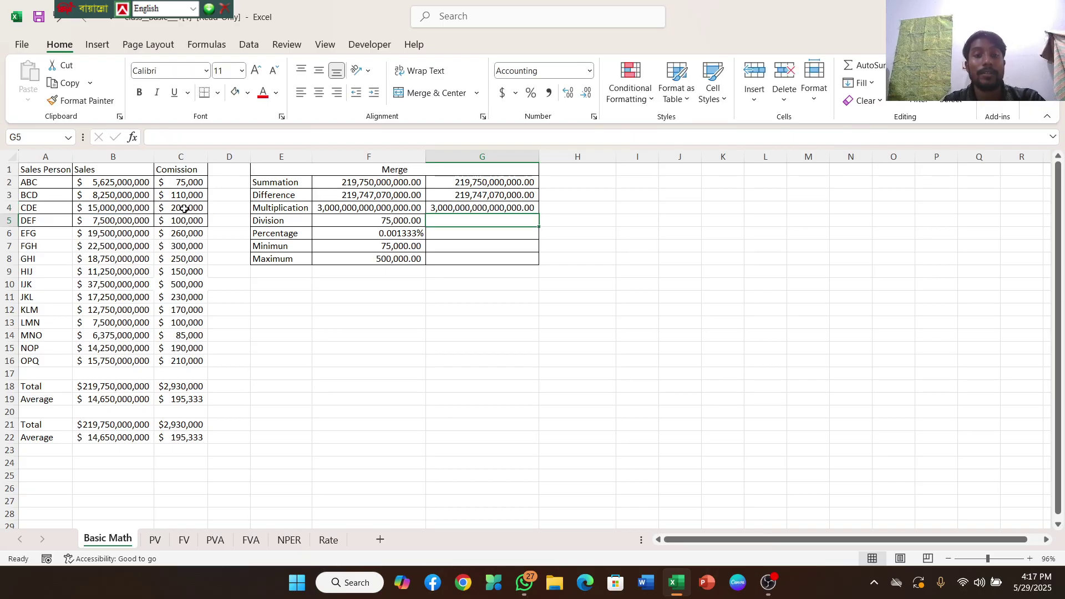
# Step: Fill the Division row's empty cell G5 with the formula =B6/C6
pyautogui.doubleClick(445, 221)
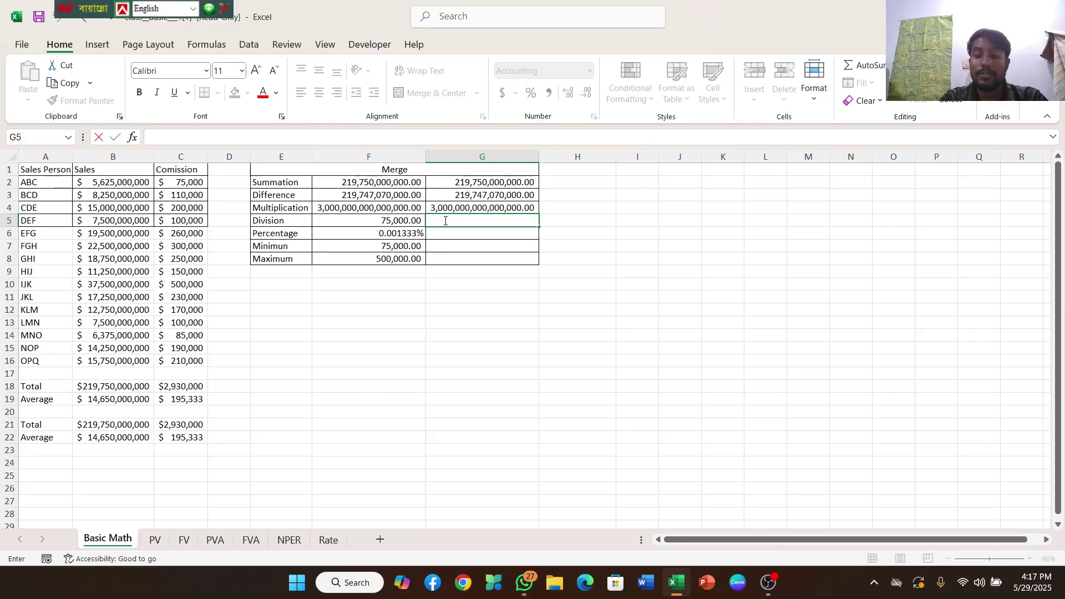
pyautogui.write('=')
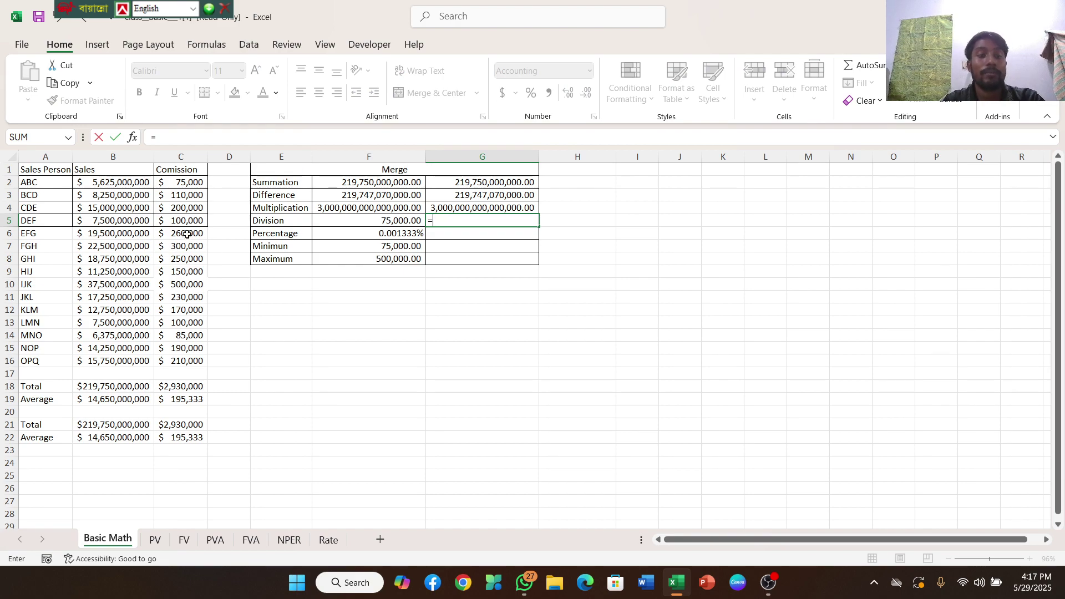
pyautogui.click(127, 235)
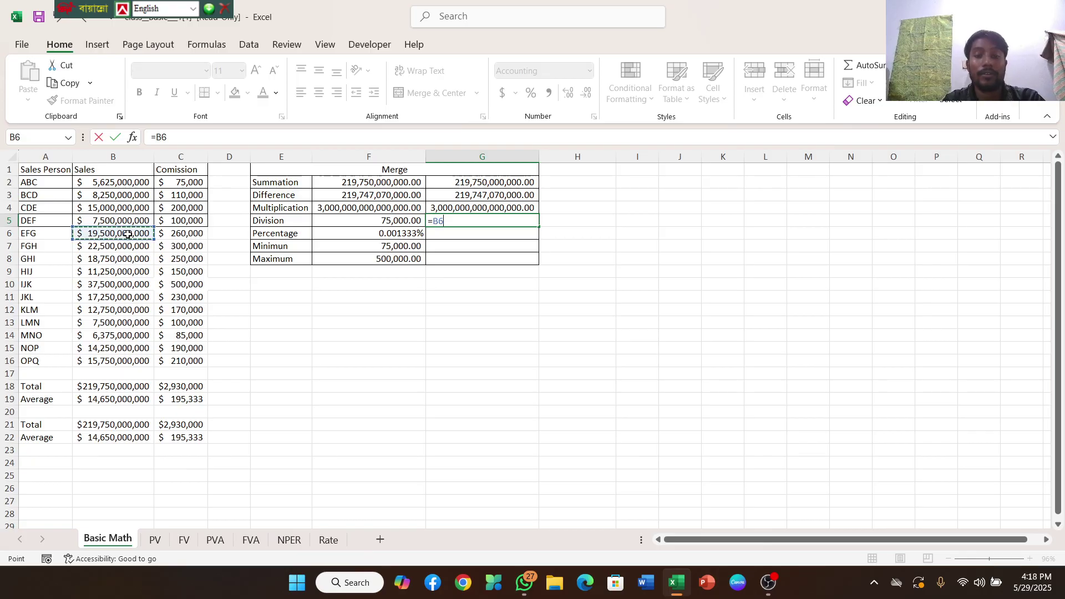
pyautogui.write('/')
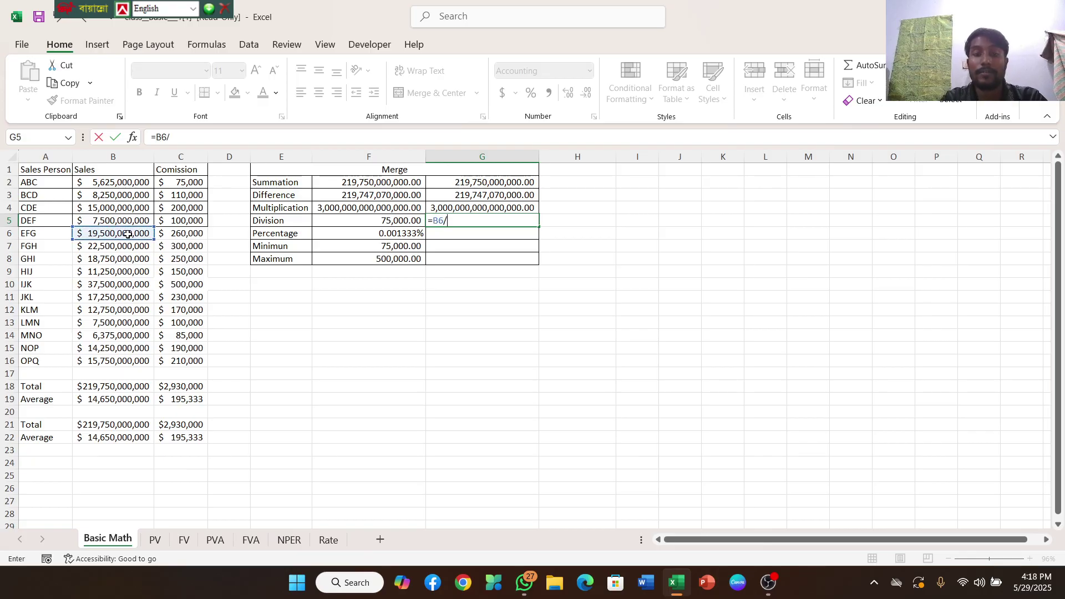
pyautogui.click(183, 234)
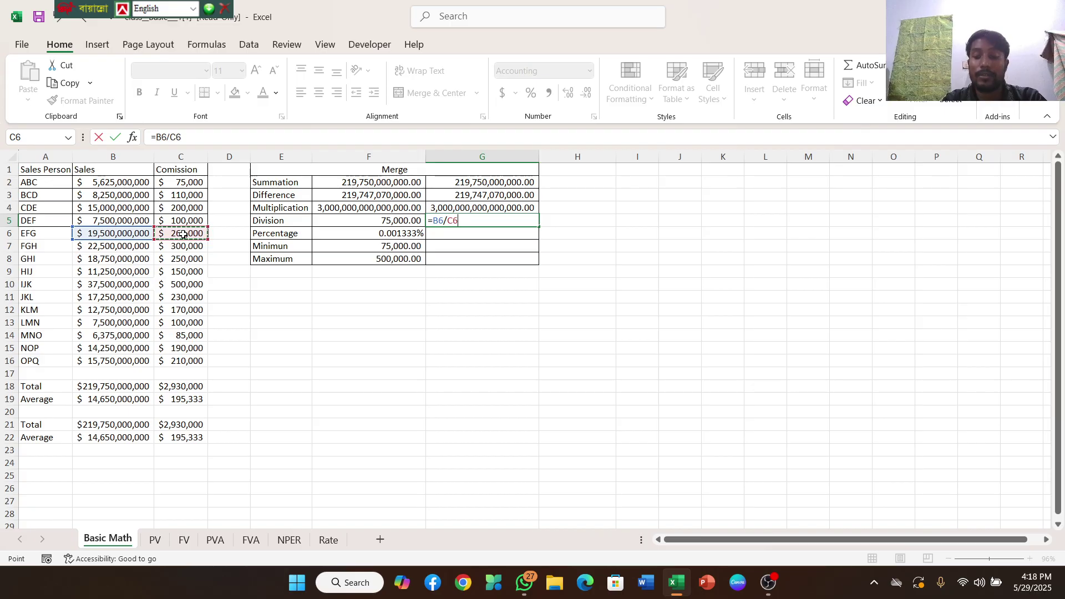
pyautogui.press('Return')
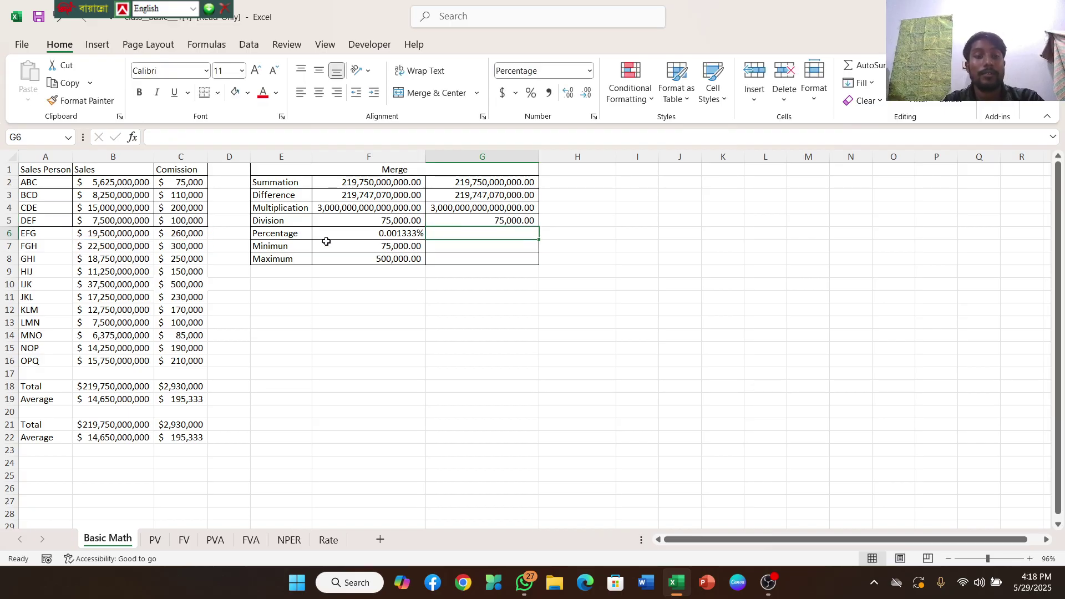
# Step: Fill the Percentage row's empty cell G6 with the formula =C6/B6
pyautogui.doubleClick(460, 235)
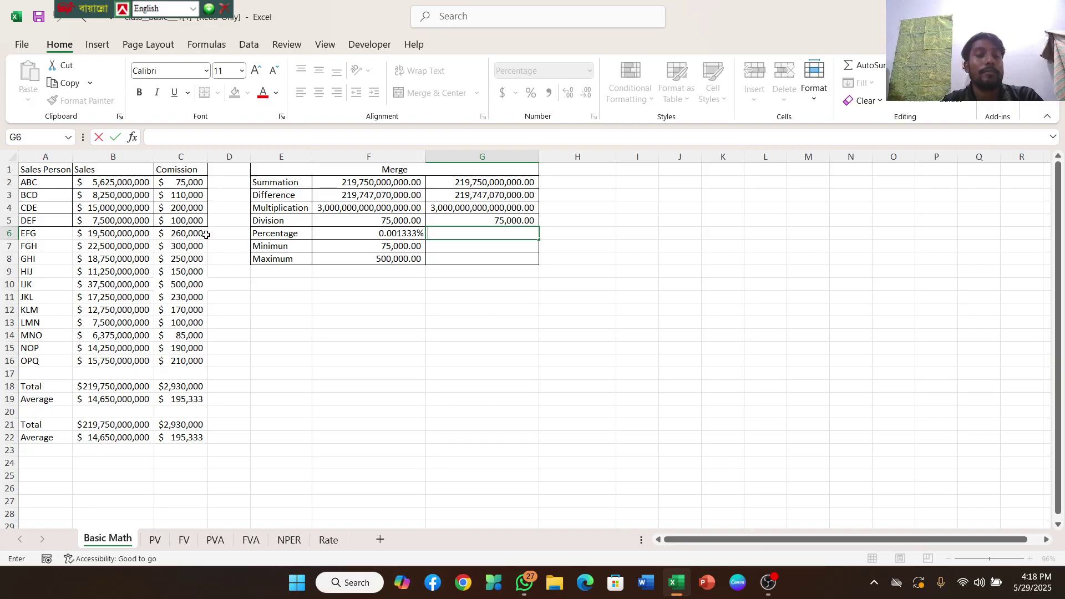
pyautogui.click(443, 230)
pyautogui.write('=')
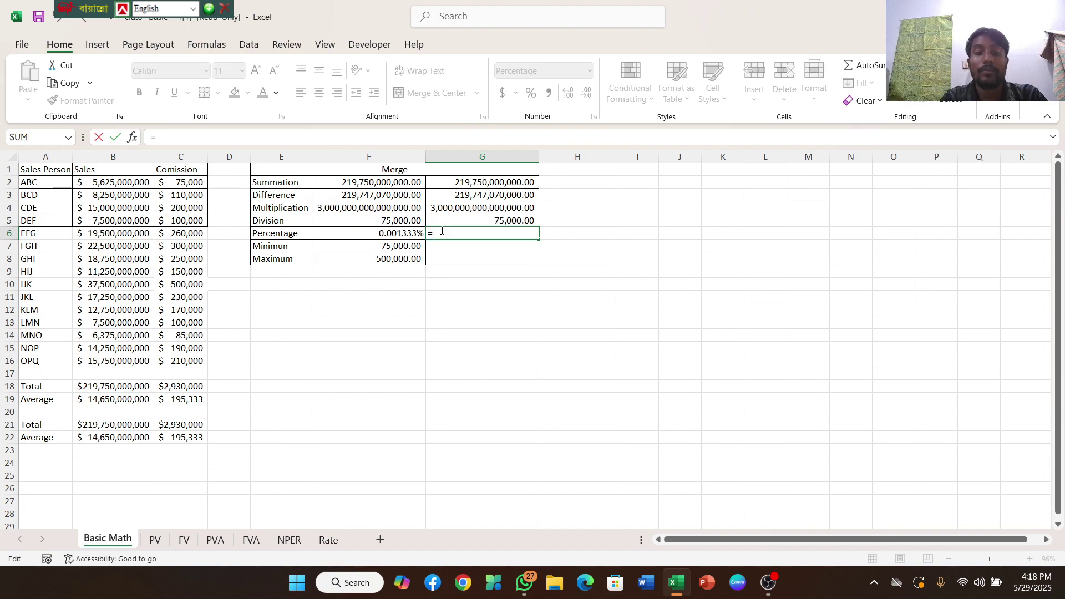
pyautogui.click(181, 233)
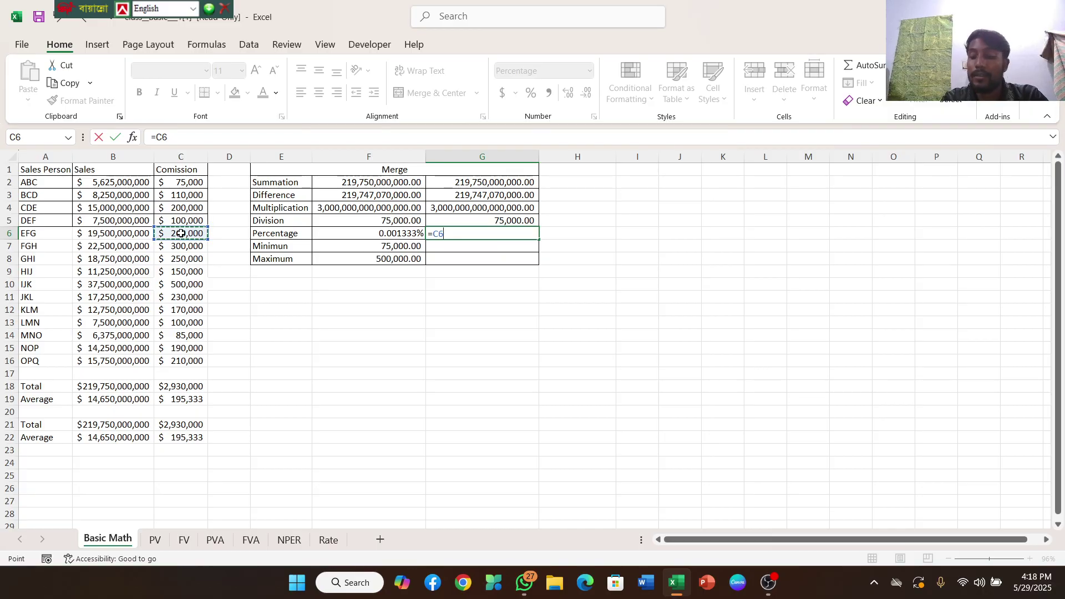
pyautogui.write('/')
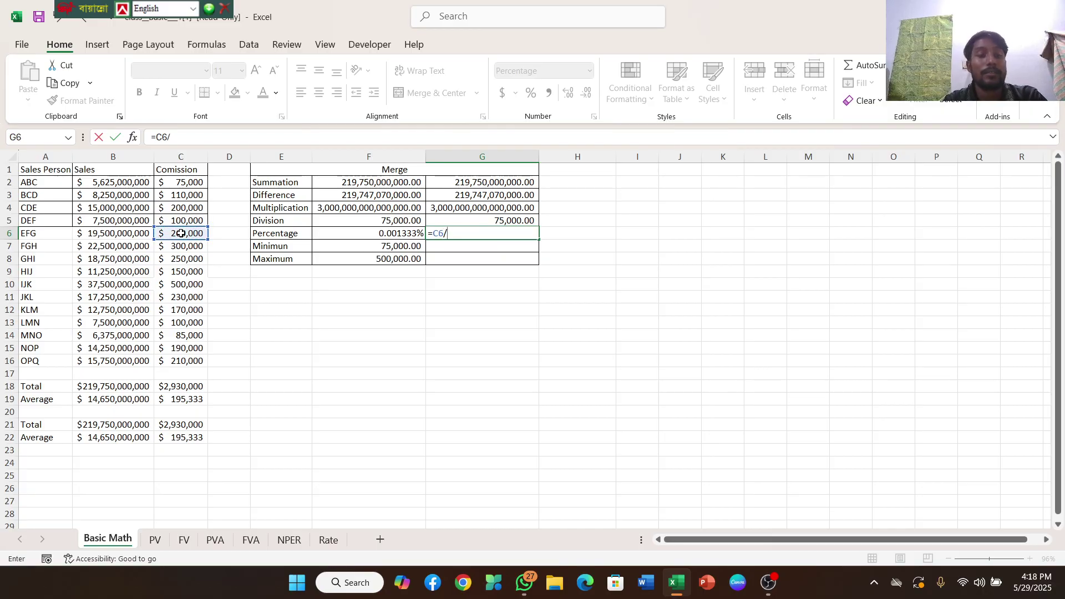
pyautogui.click(129, 234)
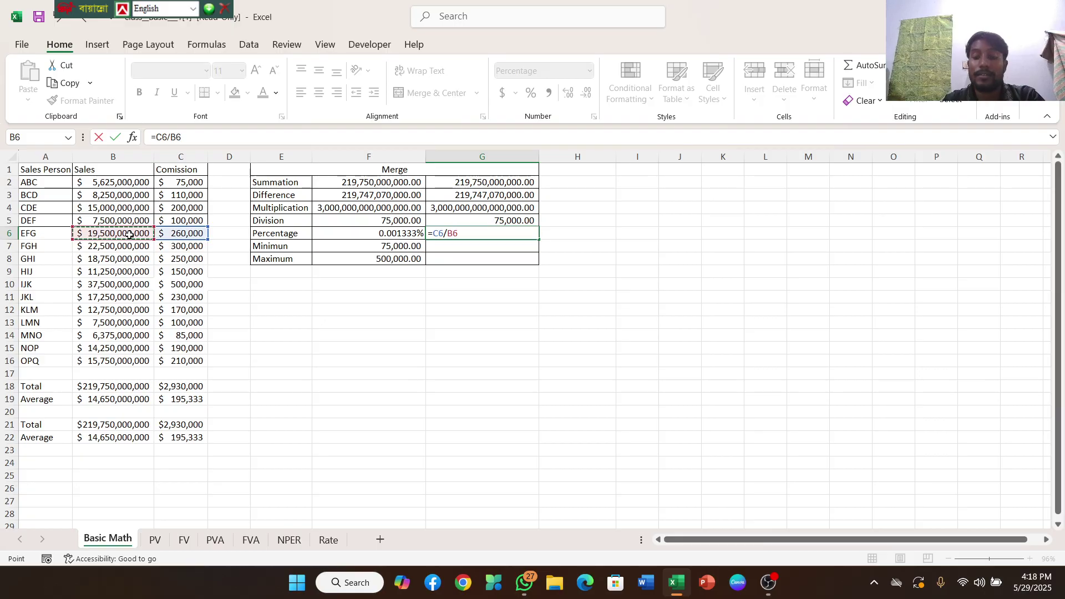
pyautogui.press('Return')
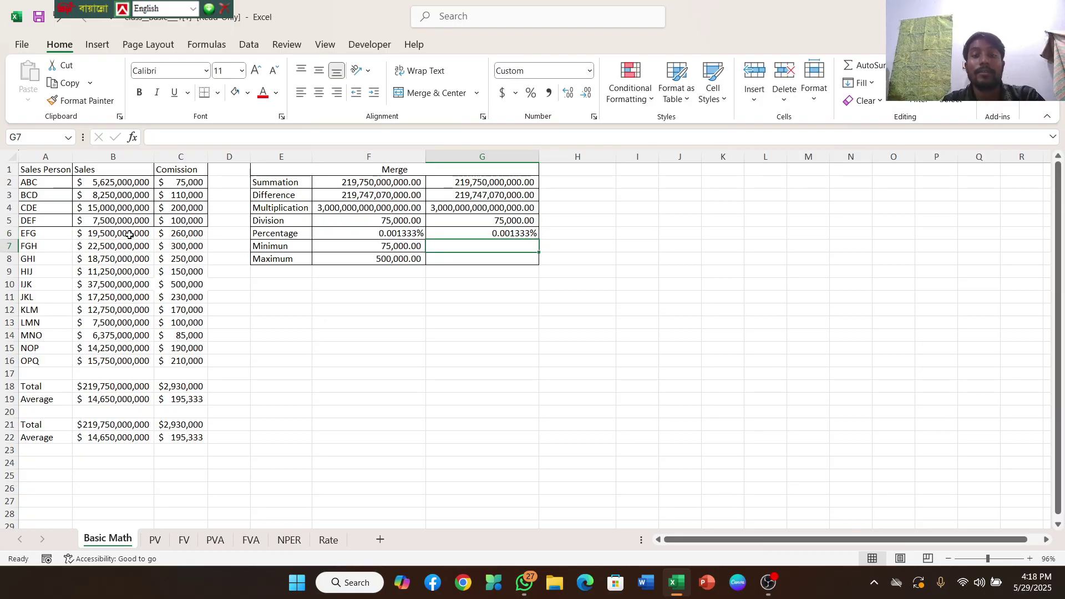
# Step: Start a formula with the MIN function in the Minimum row's empty cell G7
pyautogui.doubleClick(447, 244)
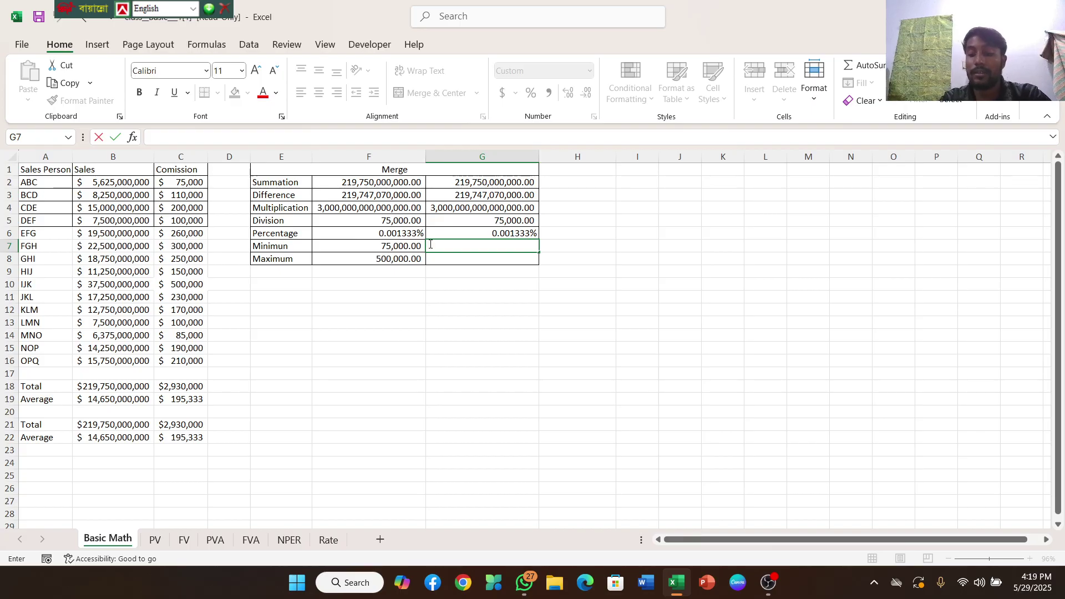
pyautogui.write('=')
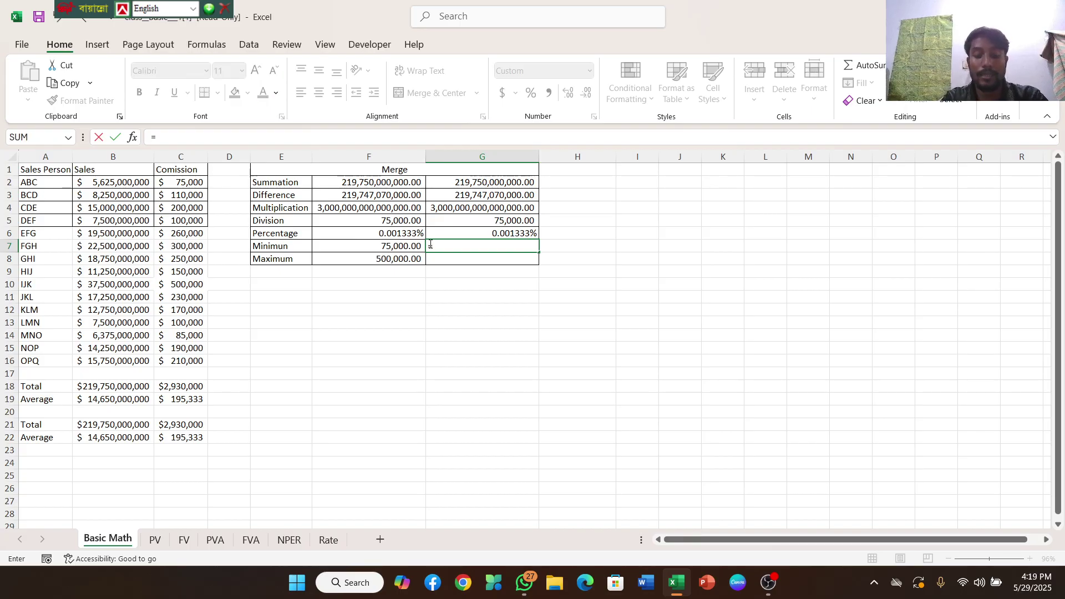
pyautogui.write('min')
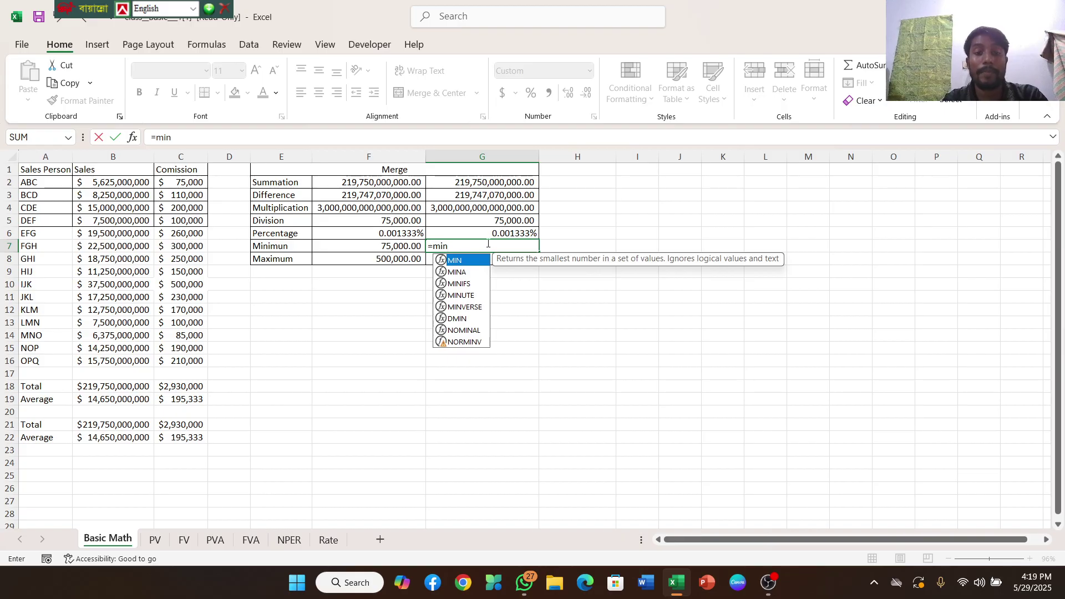
pyautogui.doubleClick(453, 261)
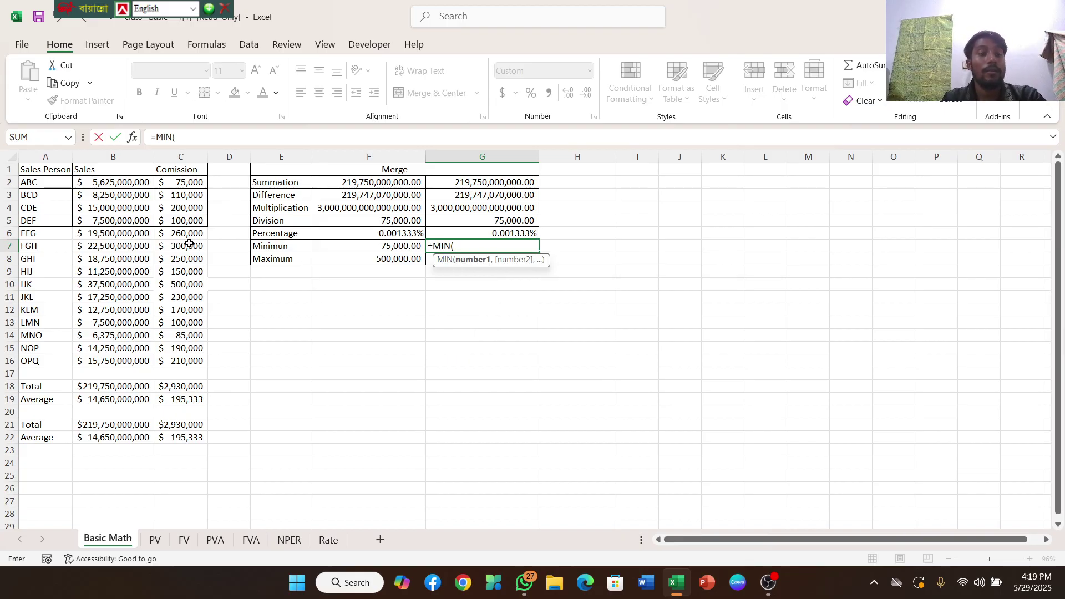
pyautogui.click(190, 184)
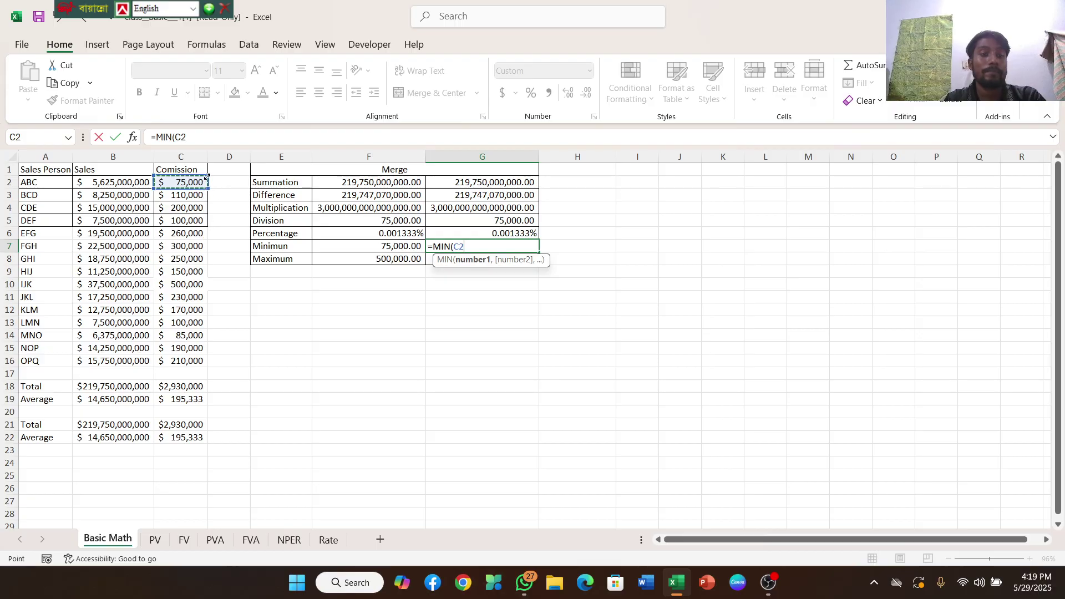
pyautogui.click(205, 177)
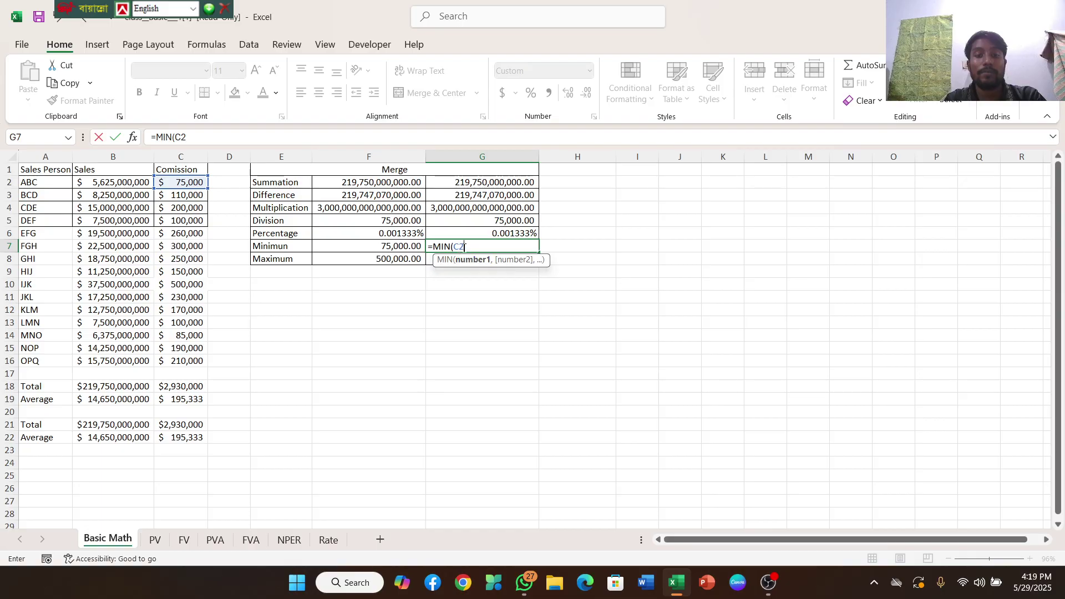
pyautogui.press('BackSpace')
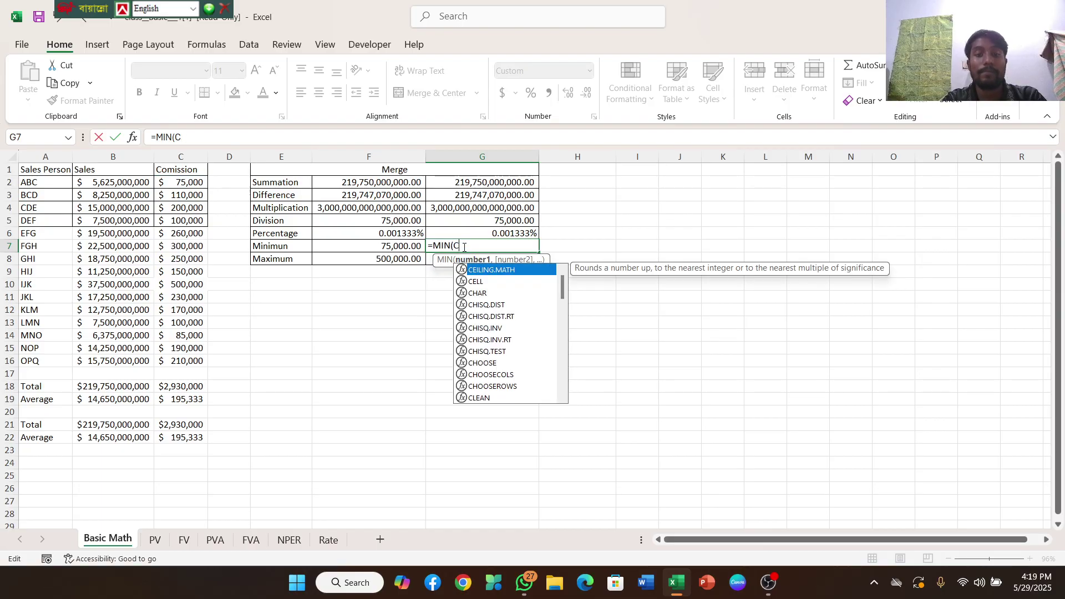
pyautogui.press('Escape')
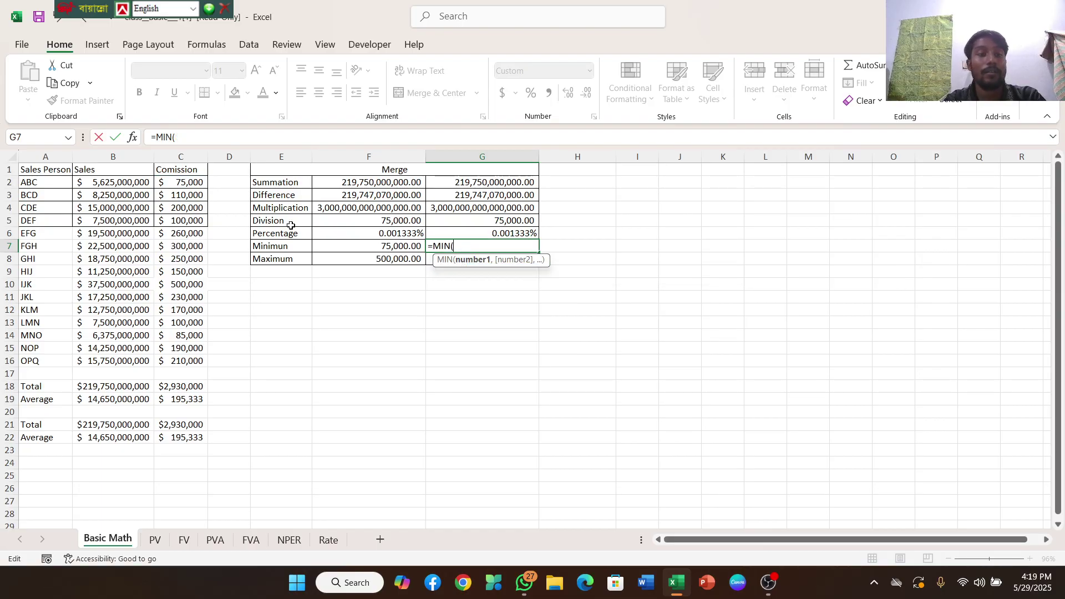
pyautogui.click(206, 184)
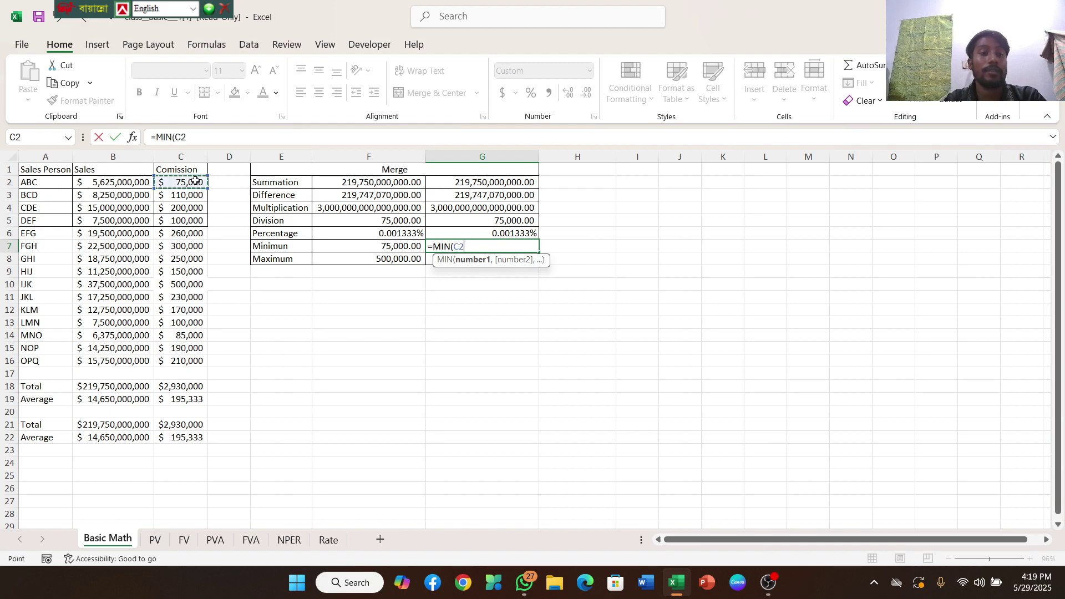
pyautogui.moveTo(209, 186); pyautogui.dragTo(189, 157)
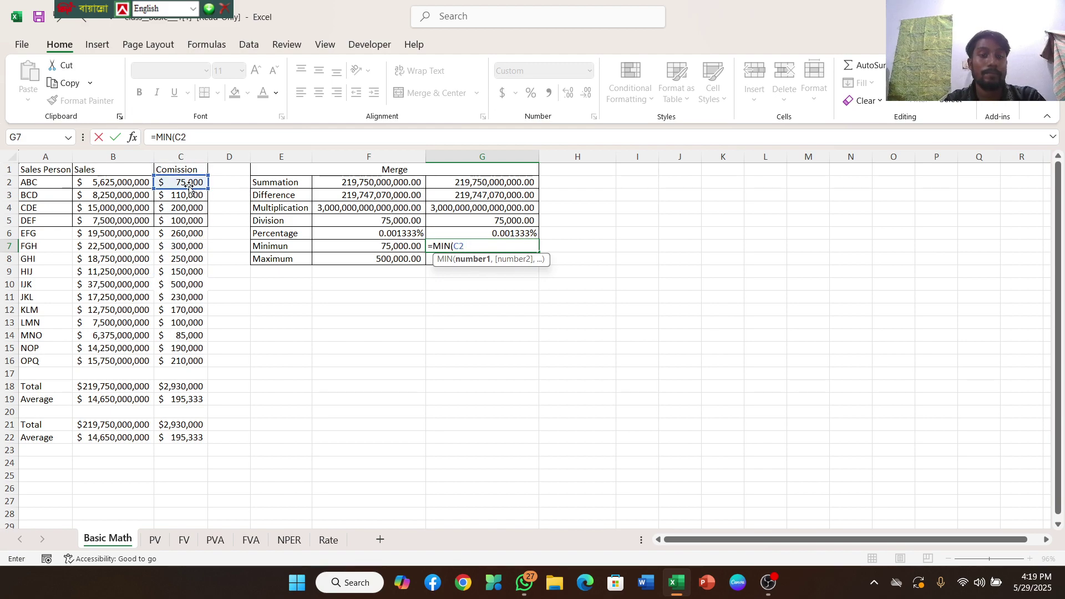
pyautogui.press('BackSpace')
pyautogui.press('BackSpace')
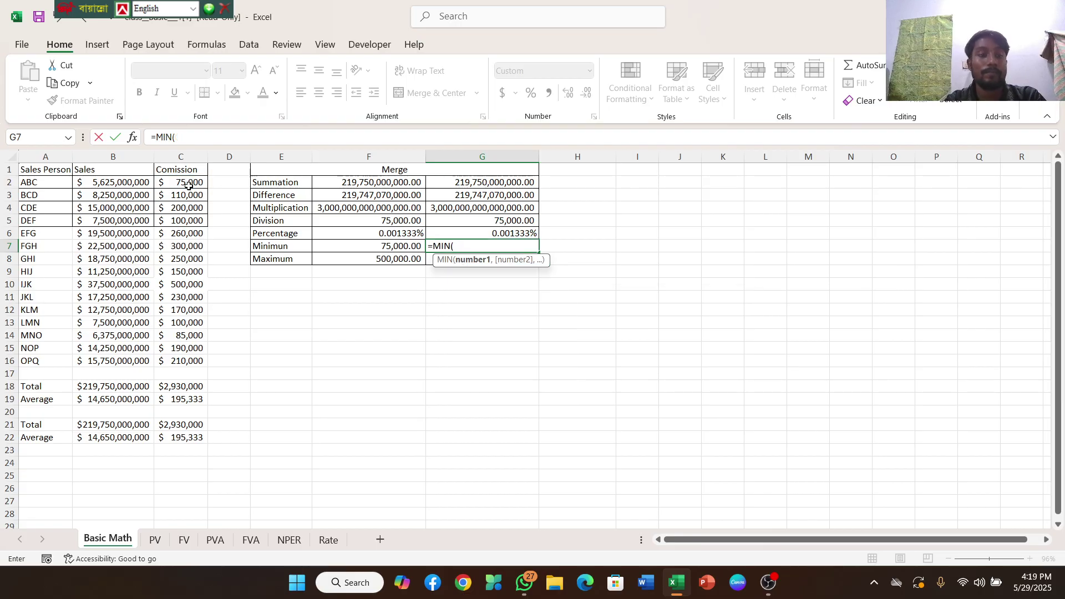
pyautogui.click(189, 186)
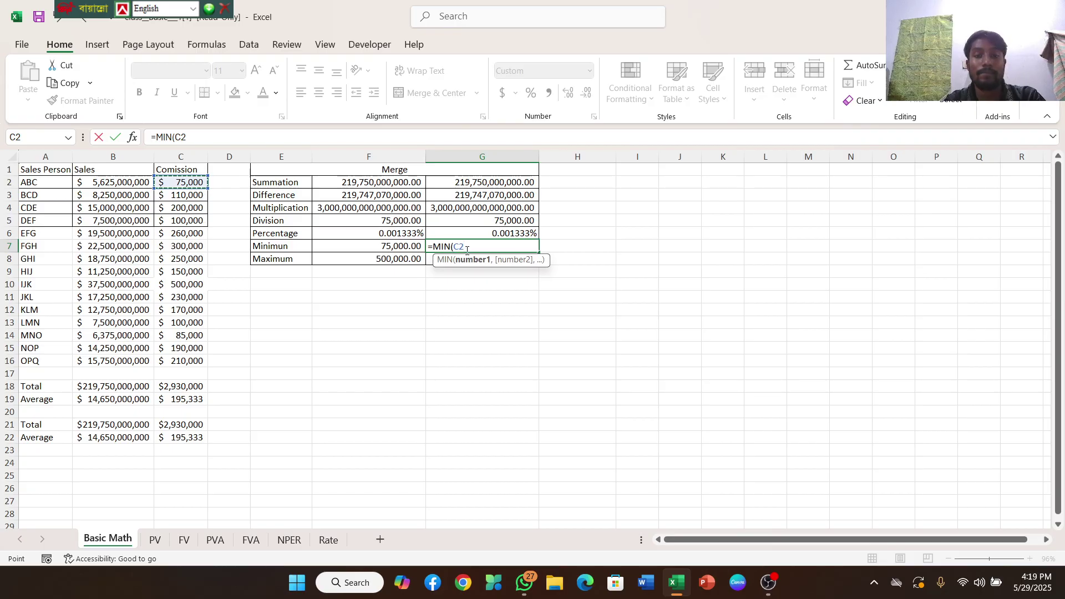
pyautogui.press('BackSpace')
pyautogui.press('BackSpace')
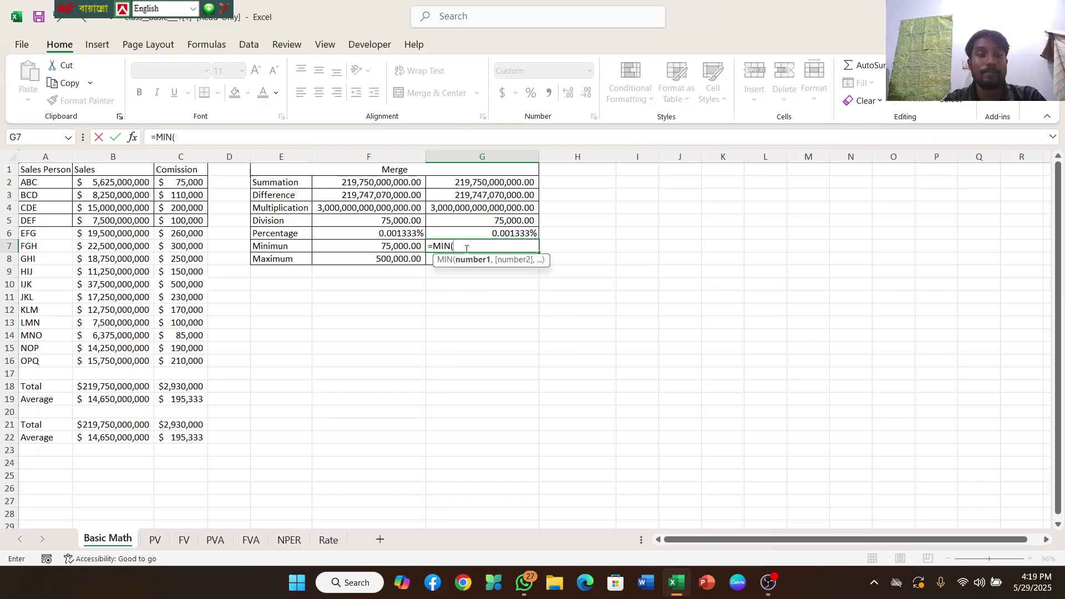
pyautogui.click(193, 183)
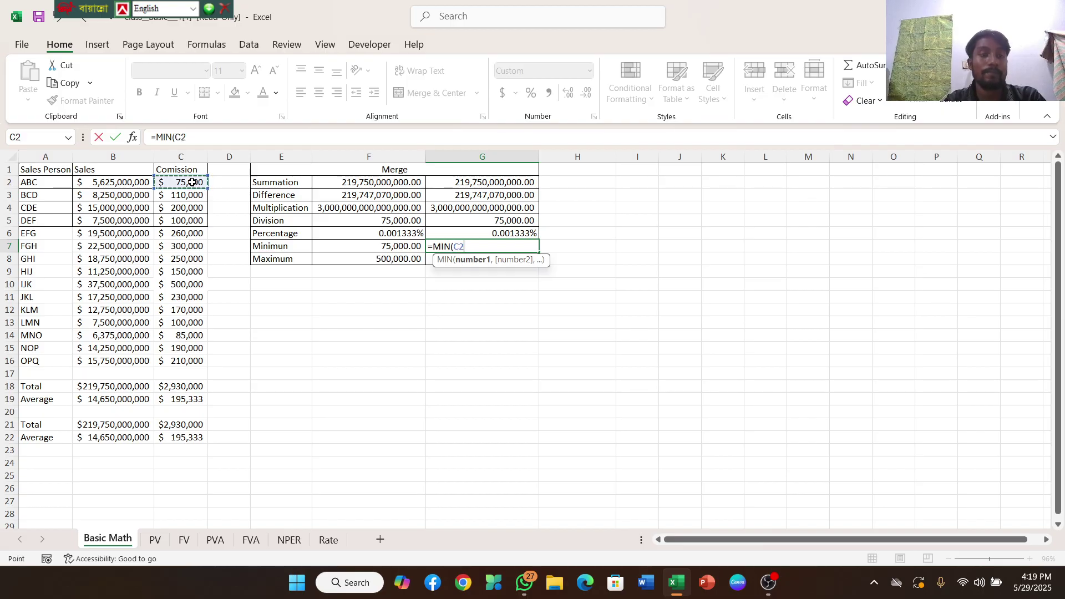
pyautogui.press('BackSpace')
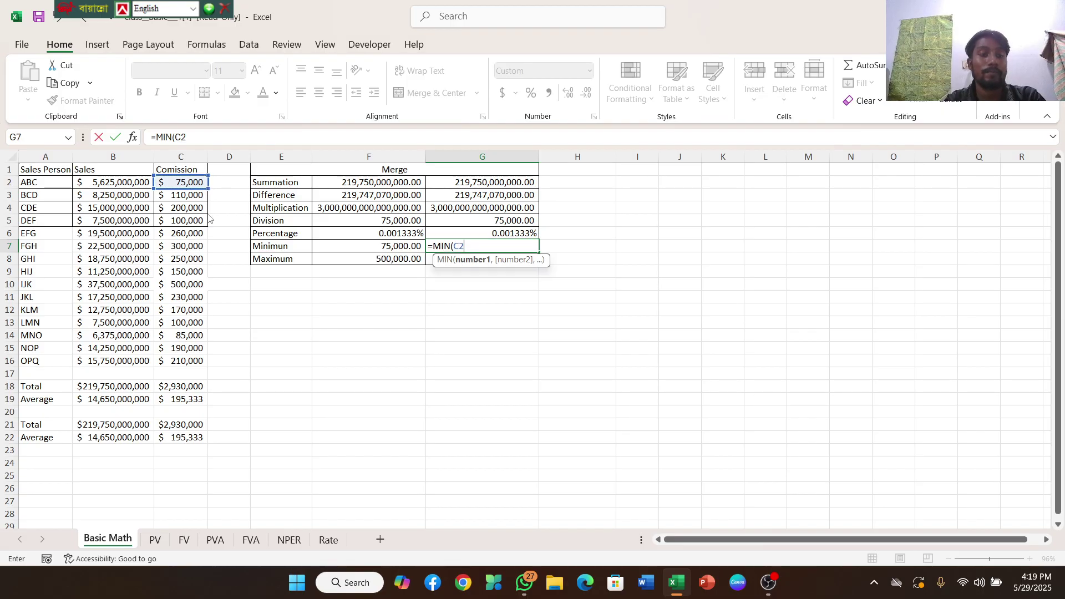
pyautogui.write('1')
pyautogui.press('BackSpace')
pyautogui.press('BackSpace')
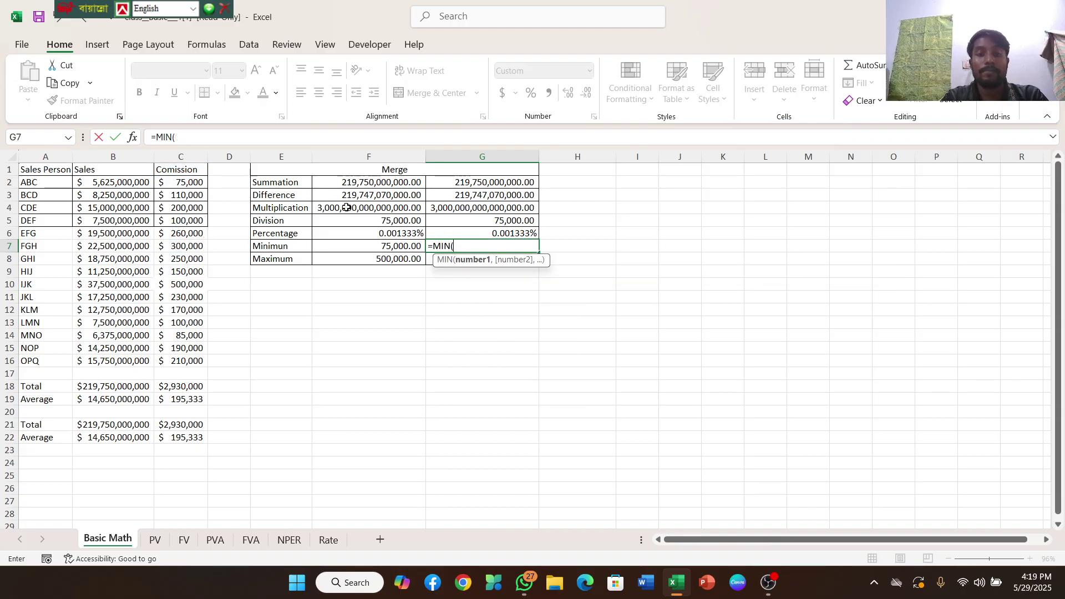
# Step: Complete the MIN formula in G7 with the Comission range C2:C16
pyautogui.click(185, 183)
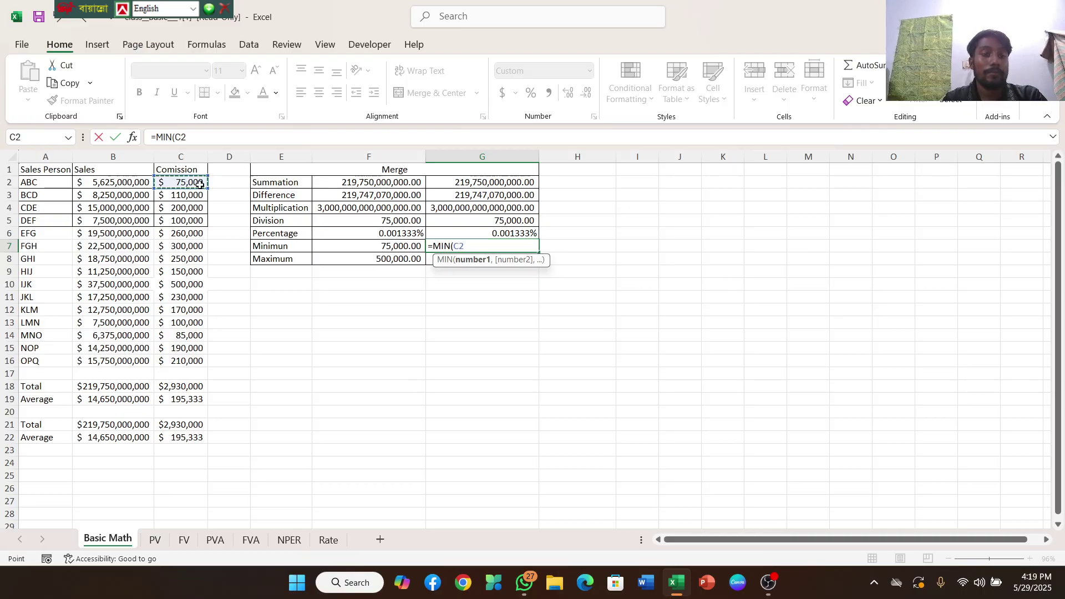
pyautogui.moveTo(201, 183); pyautogui.dragTo(197, 362)
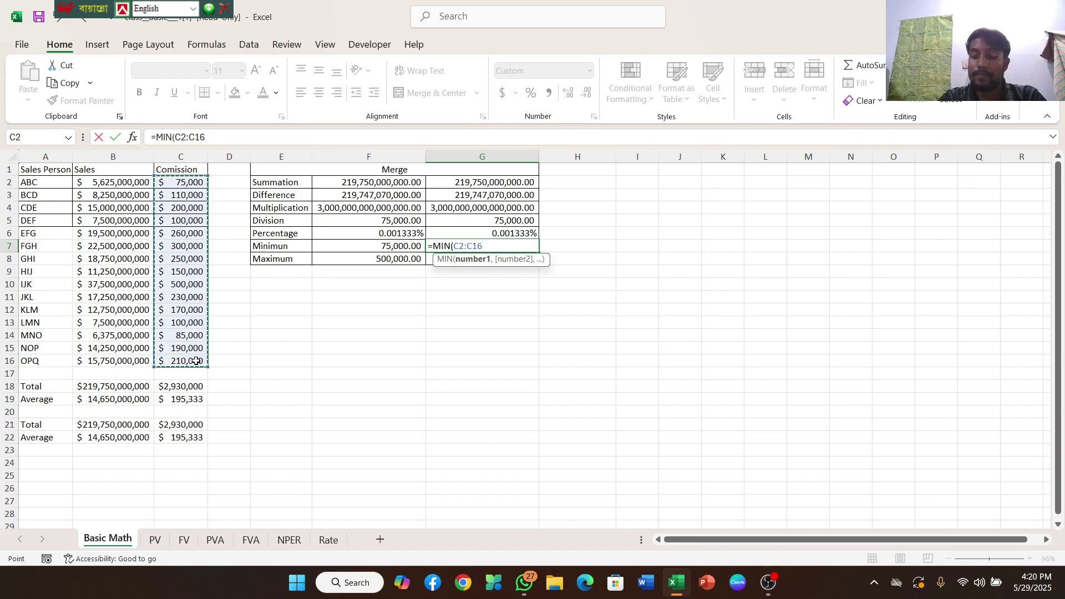
pyautogui.write(')')
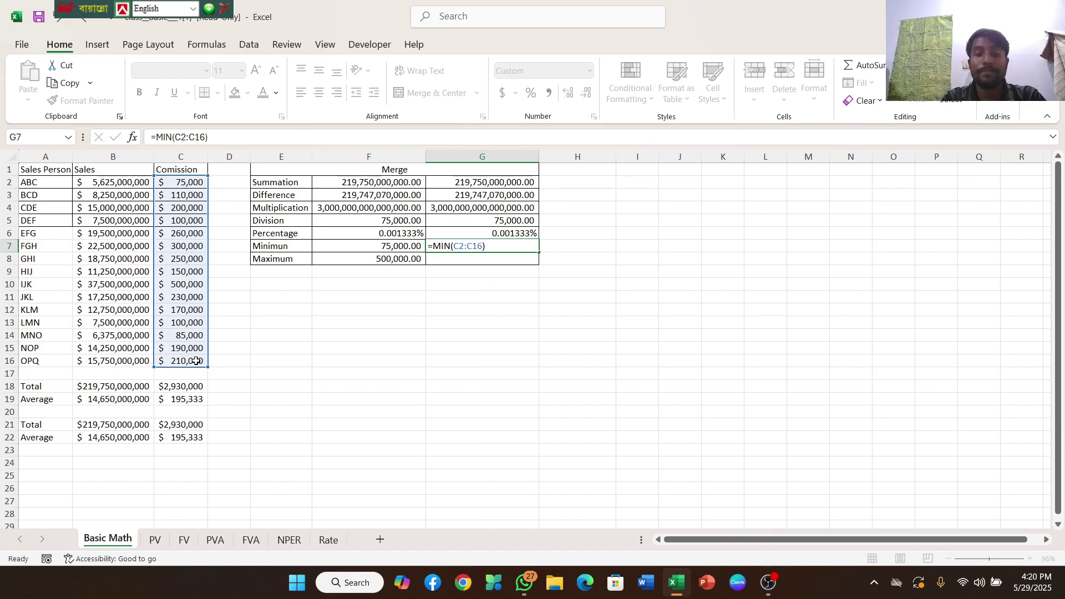
pyautogui.press('Return')
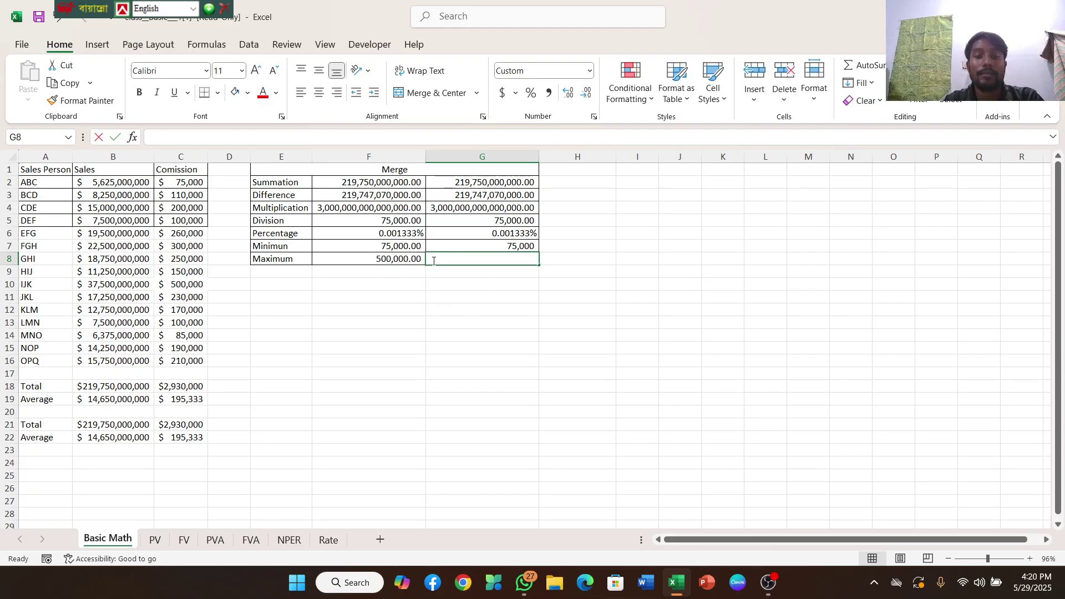
# Step: Fill the Maximum row's empty cell G8 with the formula =MAX(C2:C16)
pyautogui.write('=')
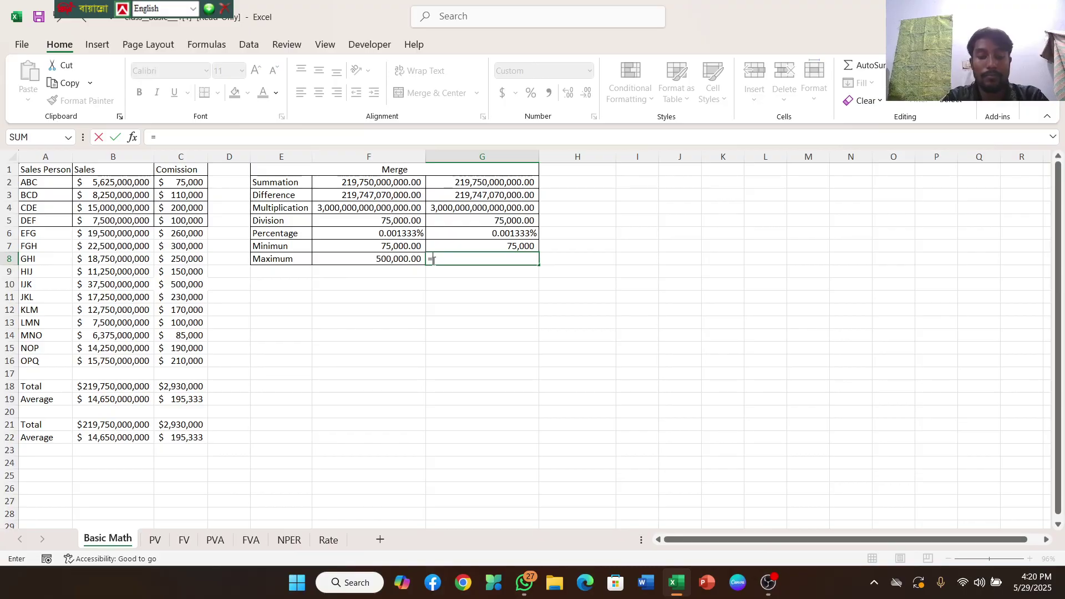
pyautogui.write('max')
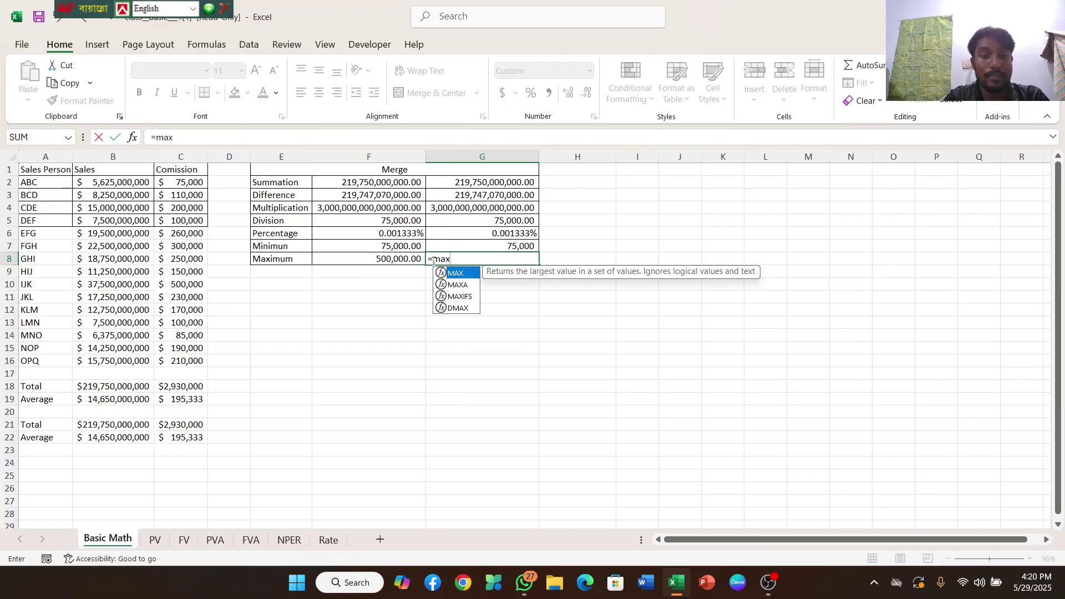
pyautogui.doubleClick(459, 274)
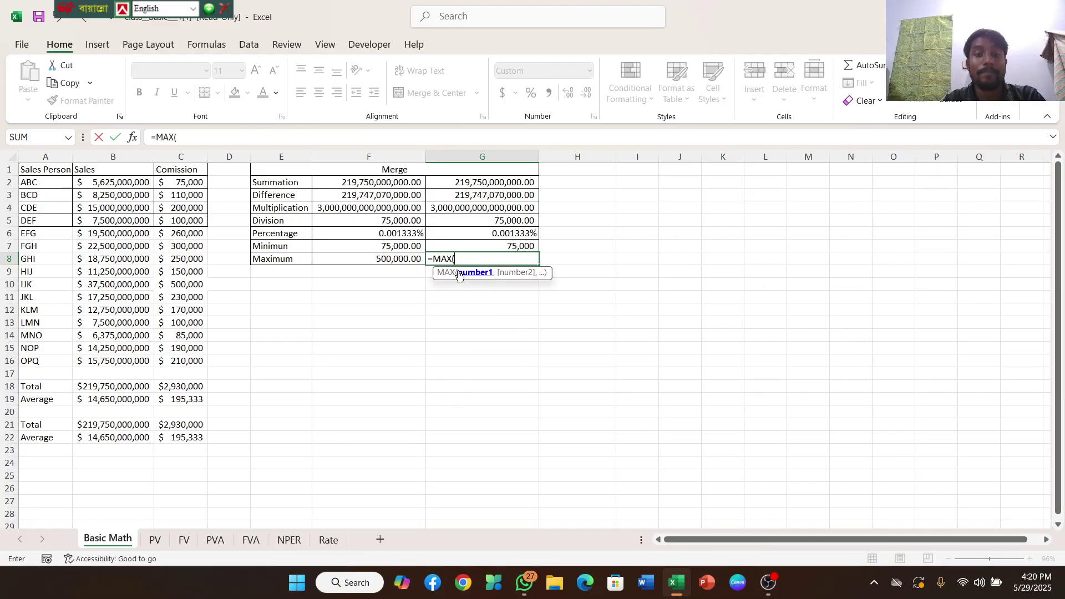
pyautogui.click(187, 183)
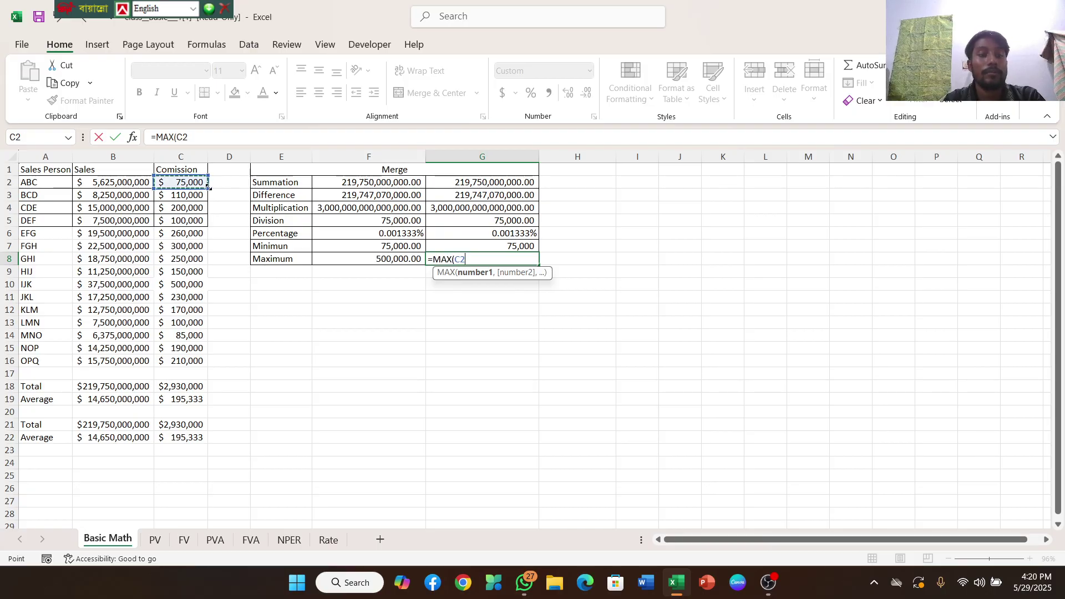
pyautogui.moveTo(203, 184); pyautogui.dragTo(198, 368)
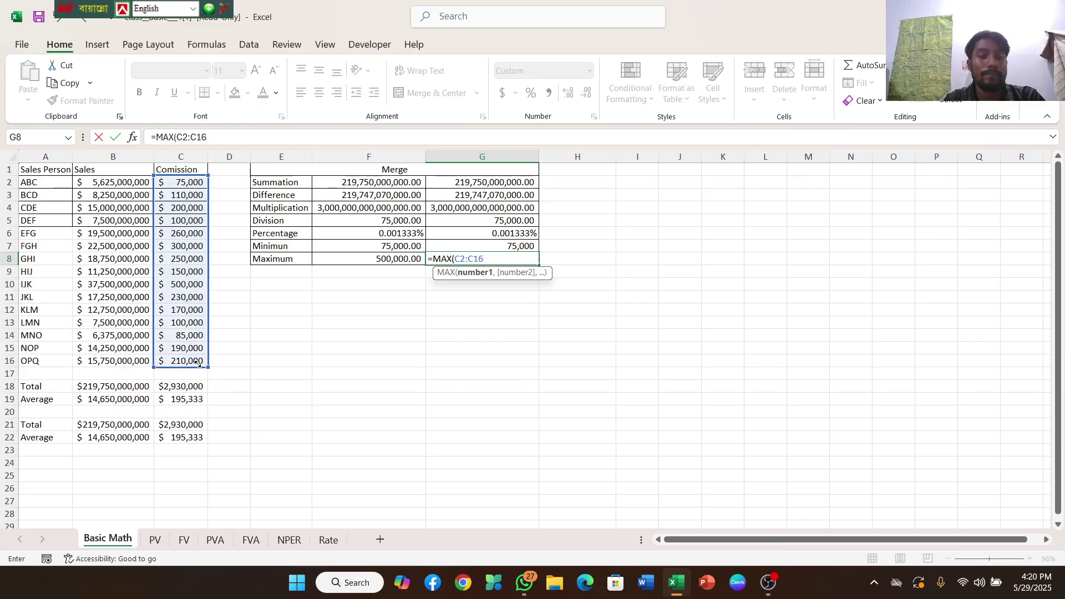
pyautogui.write(')')
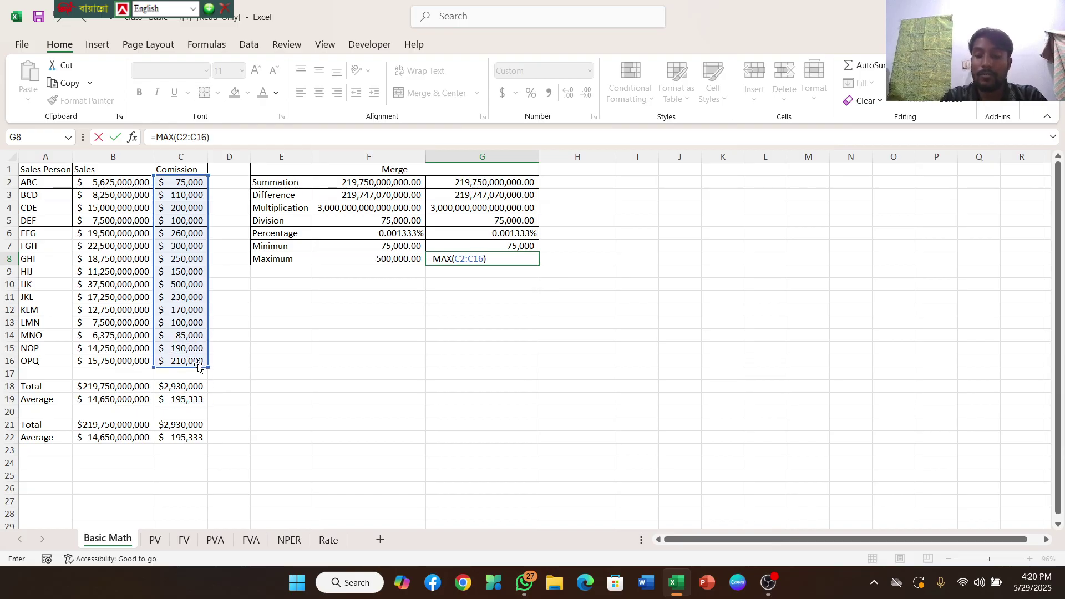
pyautogui.press('Return')
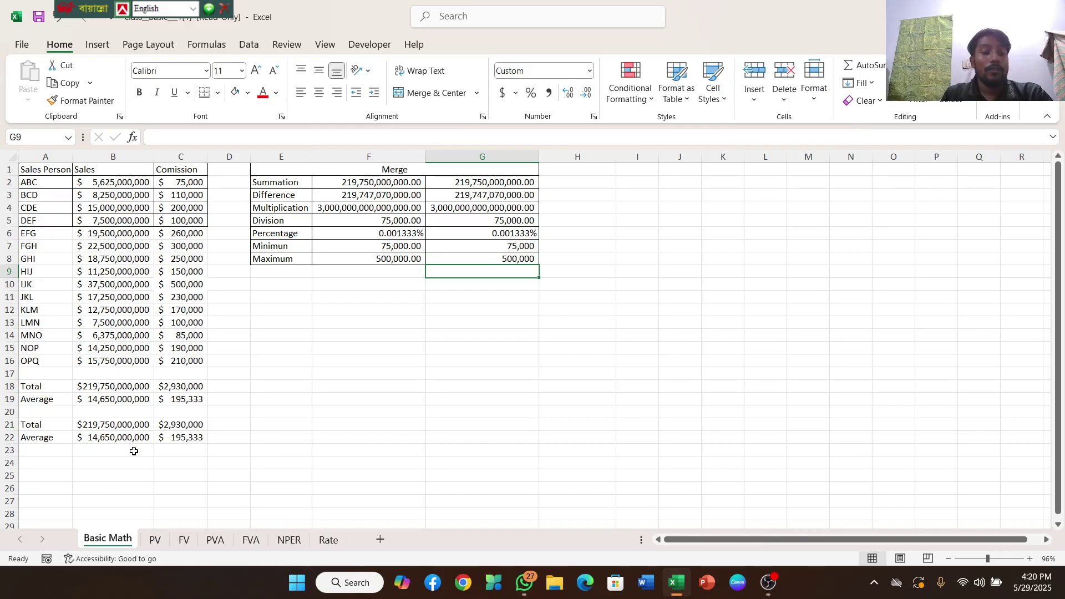
# Step: On the PV sheet, start a PV function formula in cell C6 with B2/B5 as the rate
pyautogui.click(155, 541)
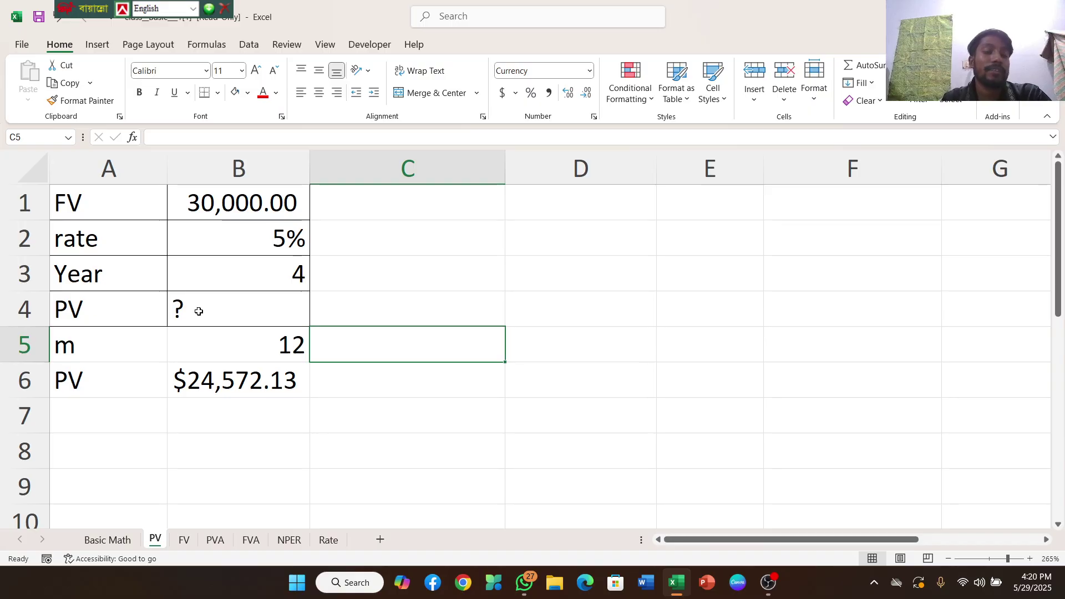
pyautogui.click(317, 379)
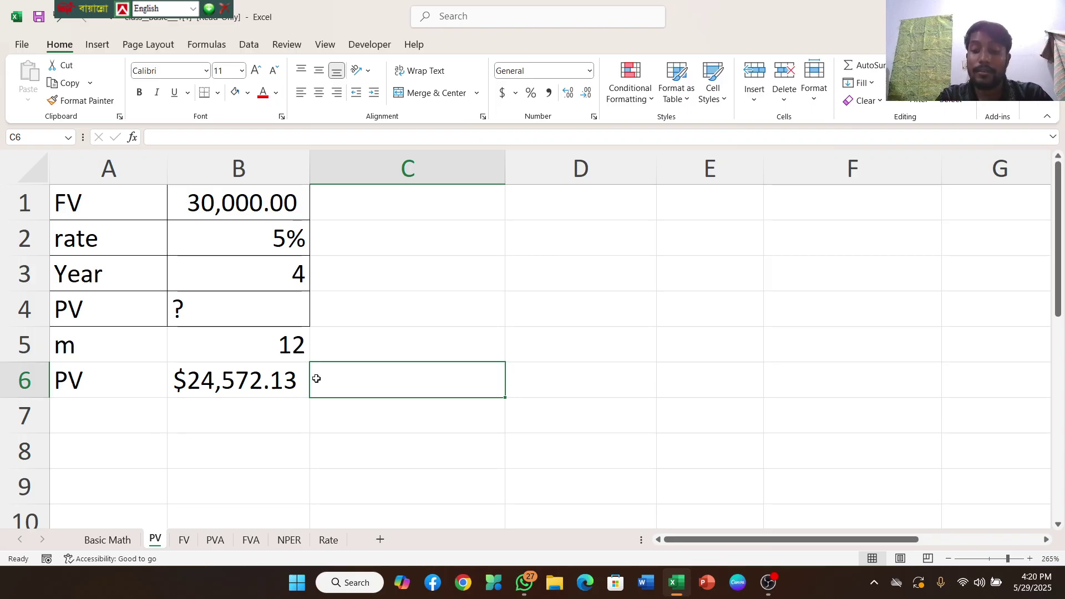
pyautogui.write('=')
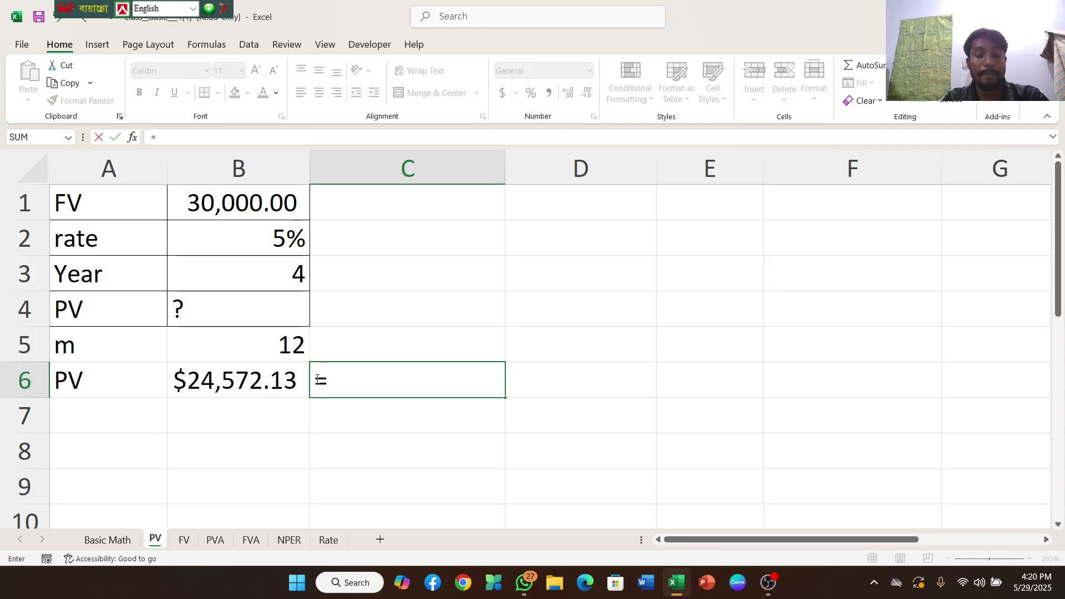
pyautogui.write('pv')
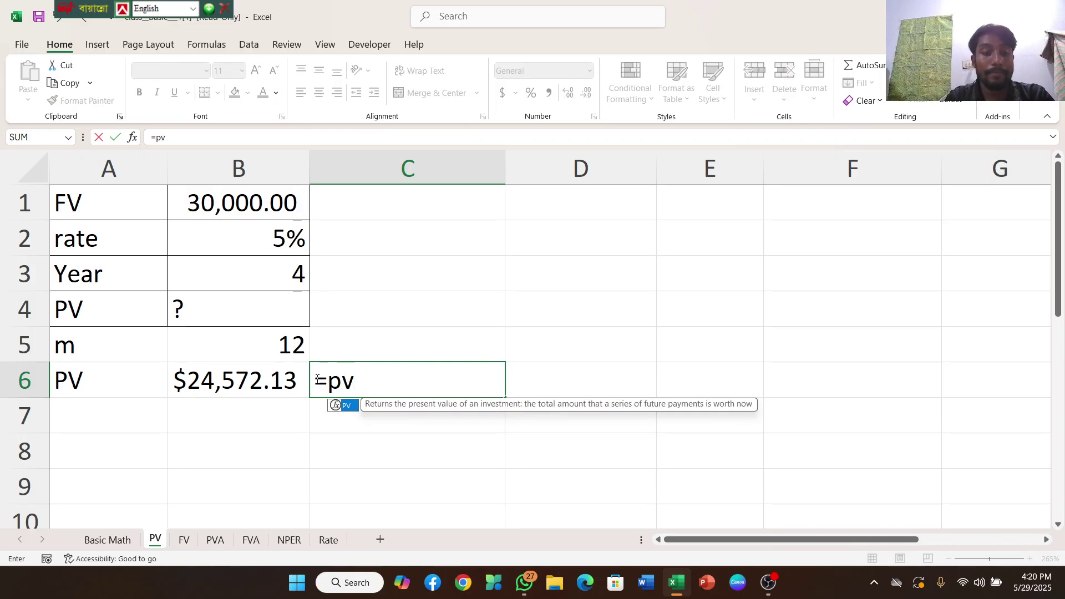
pyautogui.doubleClick(354, 409)
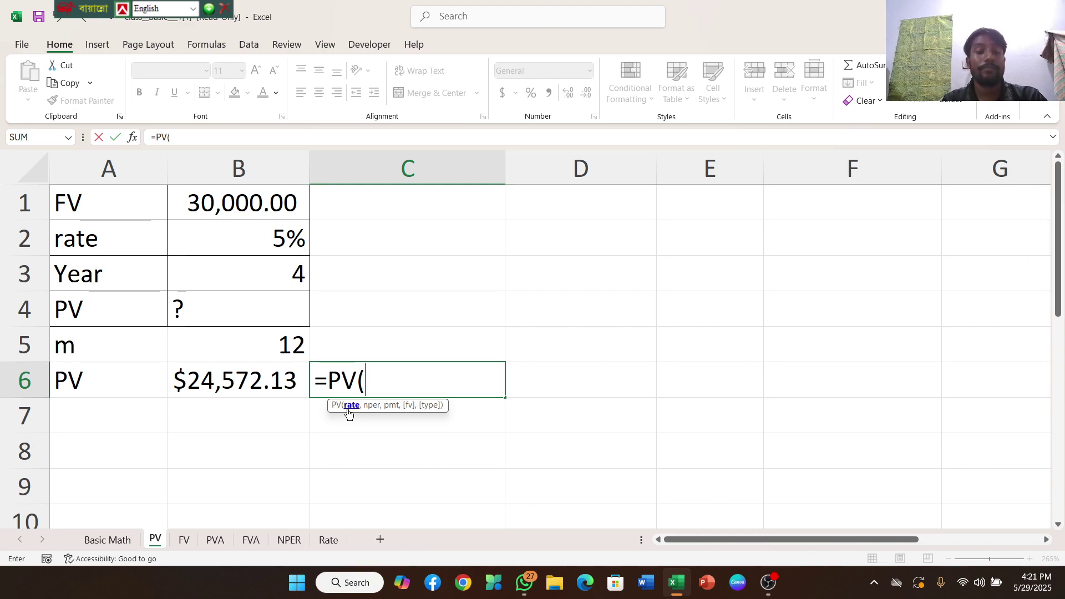
pyautogui.click(259, 240)
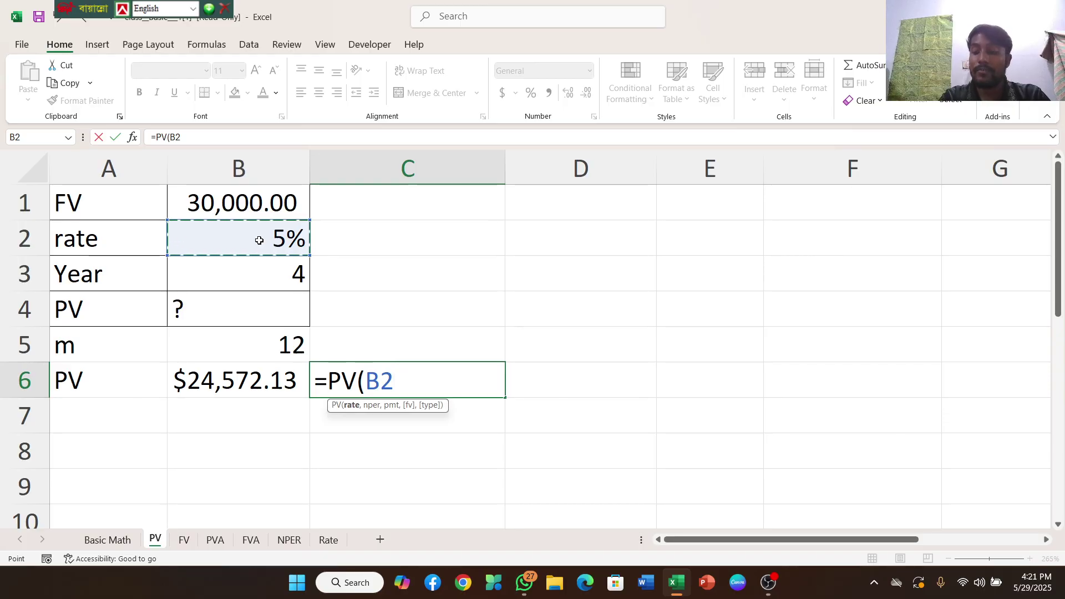
pyautogui.write('/')
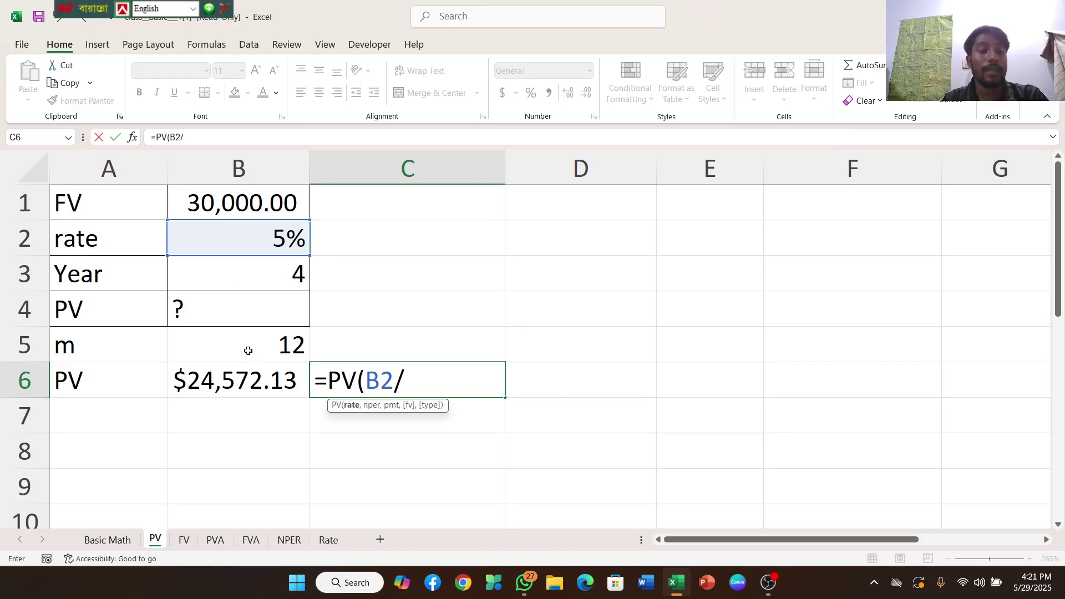
pyautogui.click(261, 351)
pyautogui.write(',')
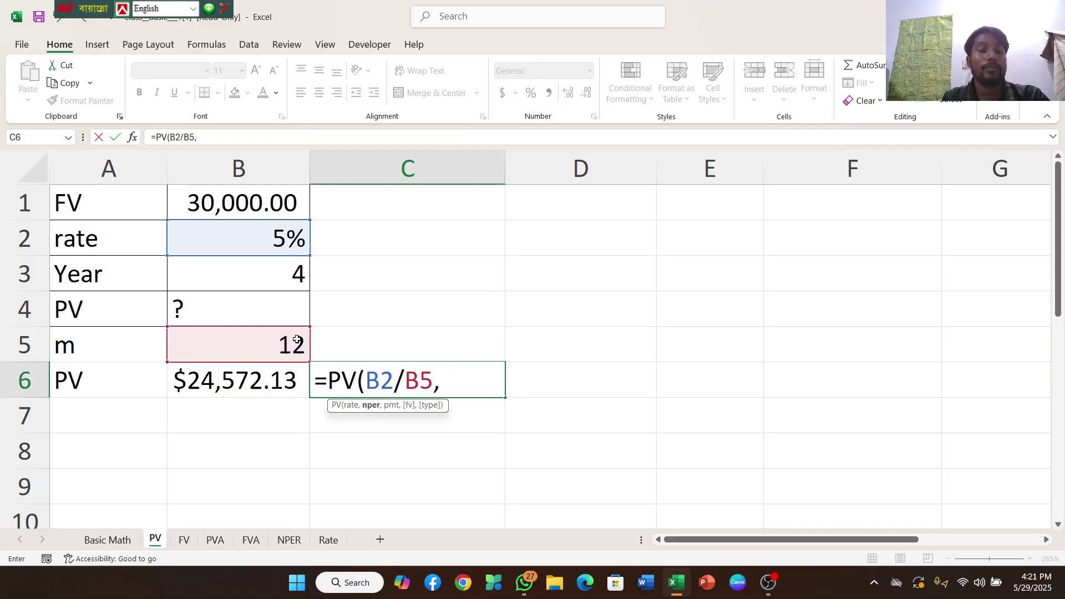
# Step: Complete the PV formula in C6 with B3*B5 as the number of periods, 0 as the payment and -B1 as the future value
pyautogui.click(254, 278)
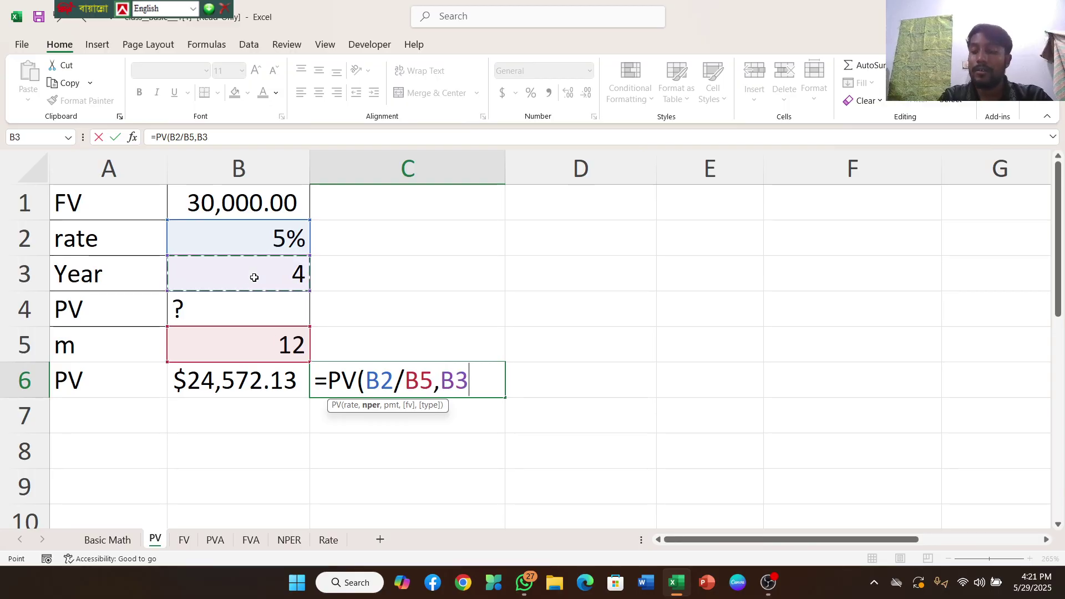
pyautogui.write('*')
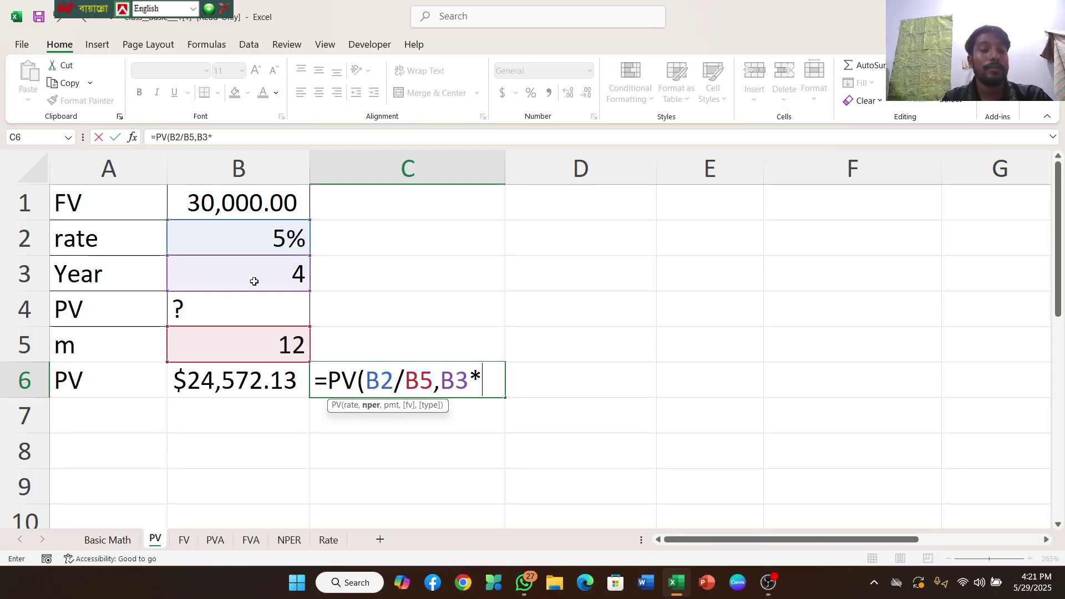
pyautogui.click(260, 349)
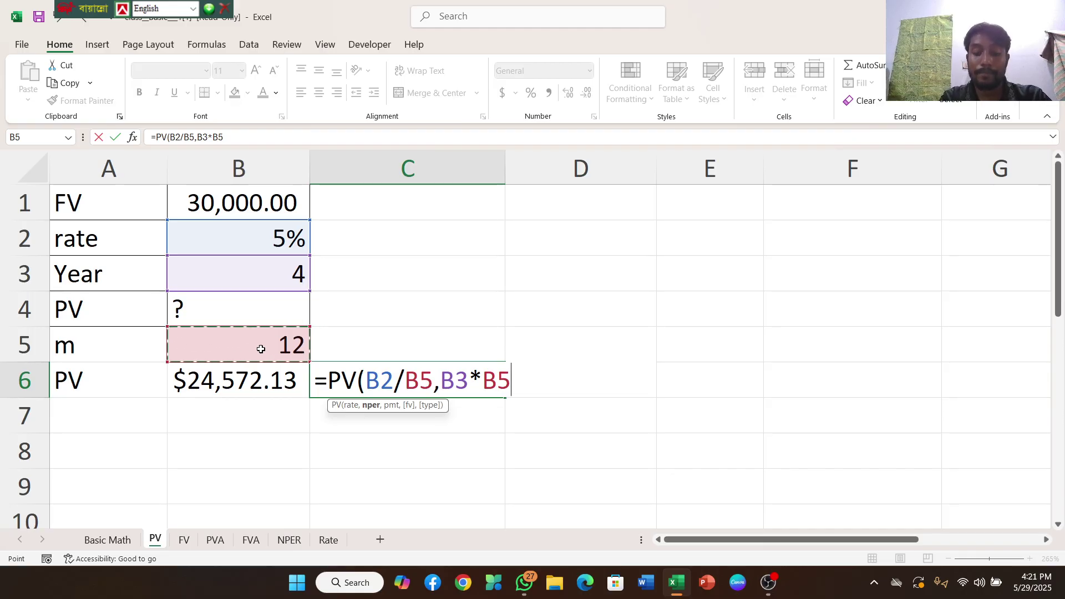
pyautogui.write(',')
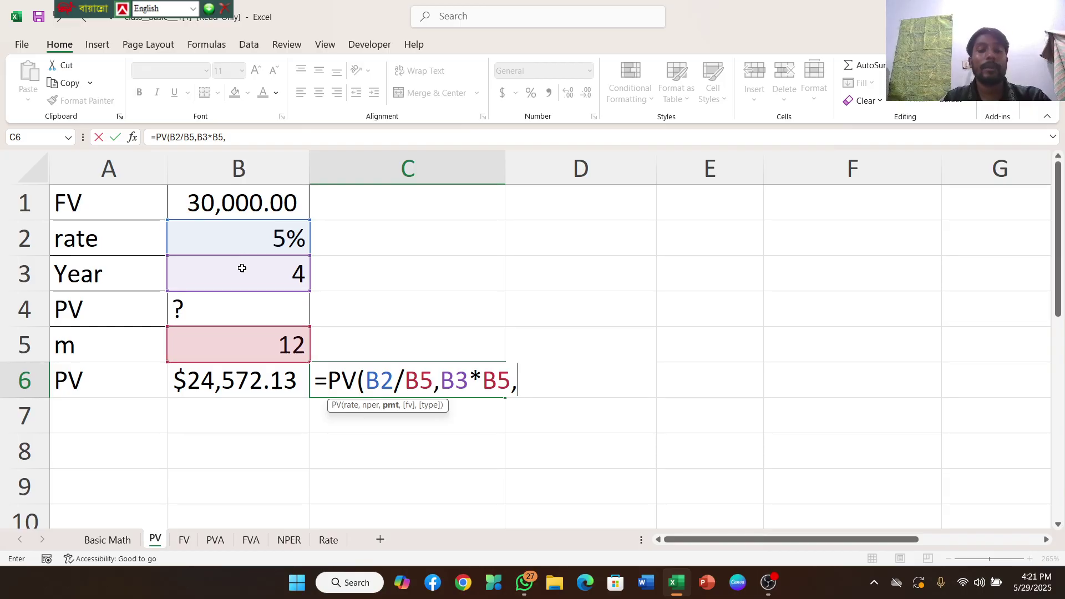
pyautogui.write('0')
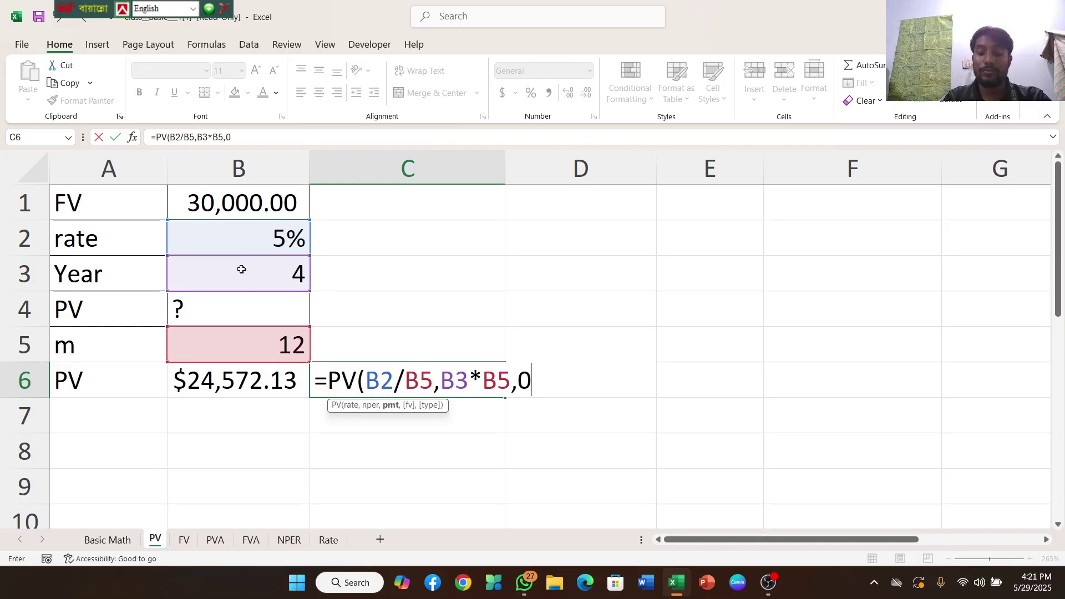
pyautogui.write(',')
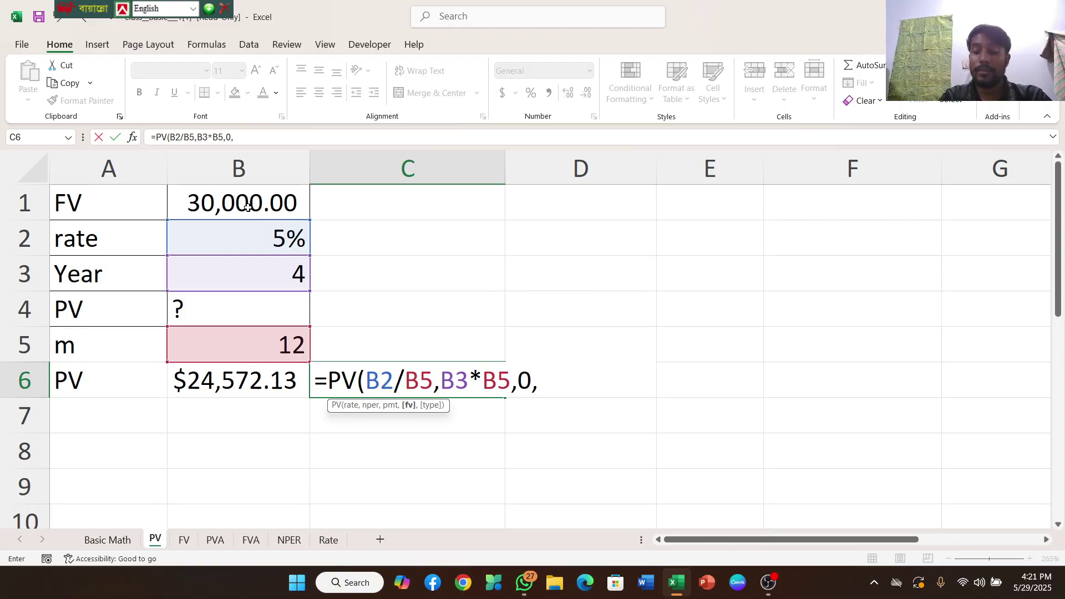
pyautogui.write('-')
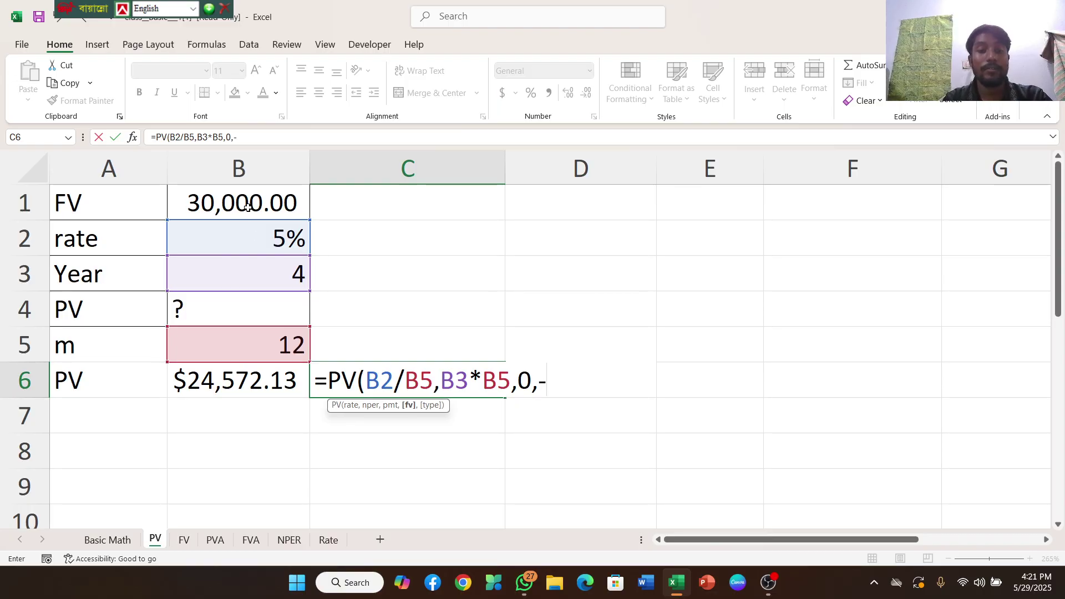
pyautogui.click(265, 203)
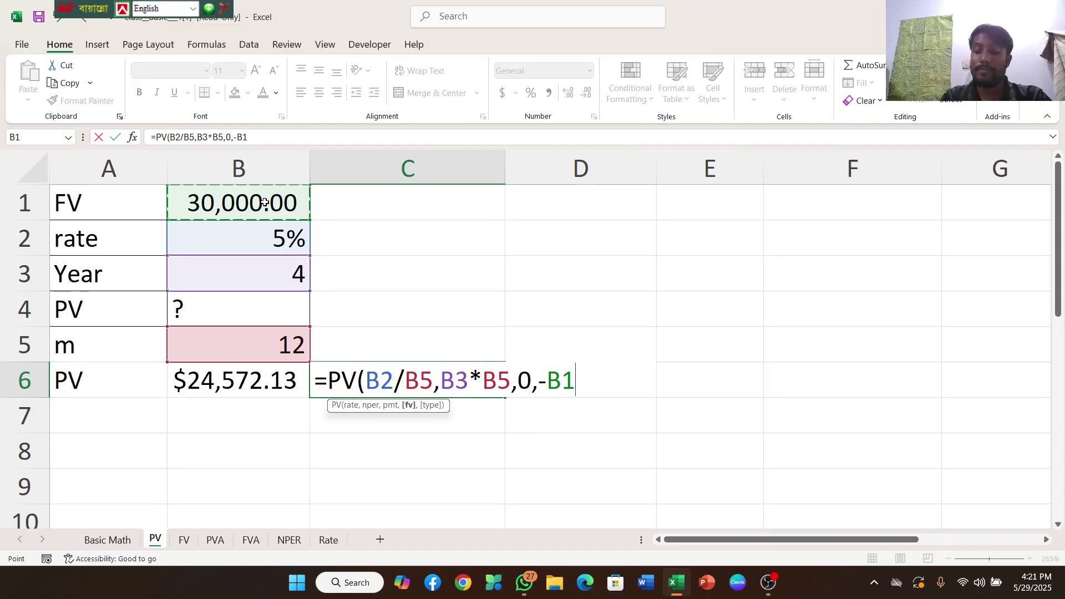
pyautogui.write(')')
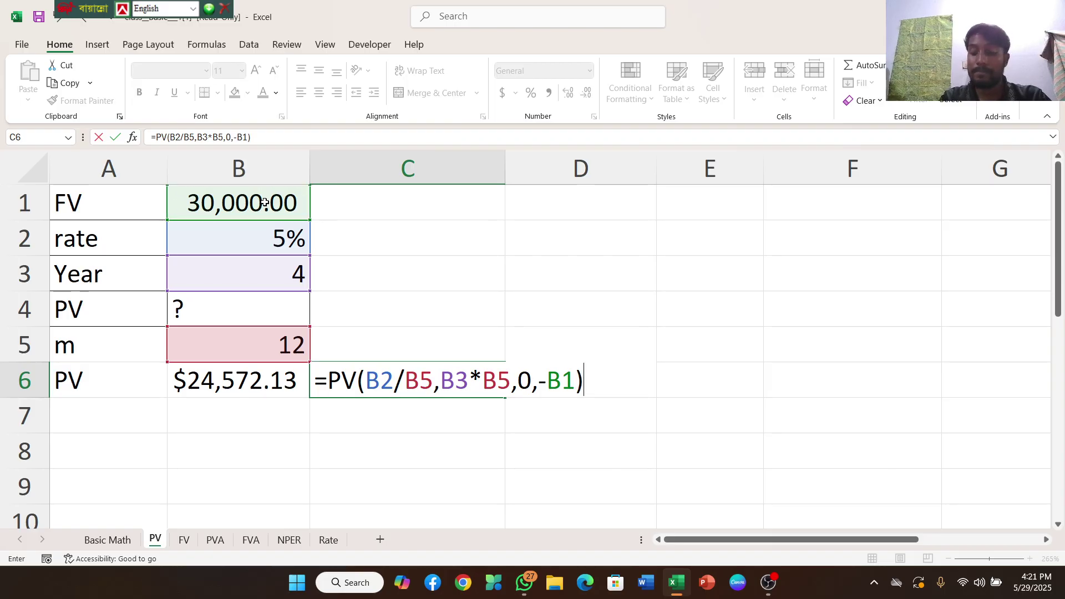
pyautogui.press('Return')
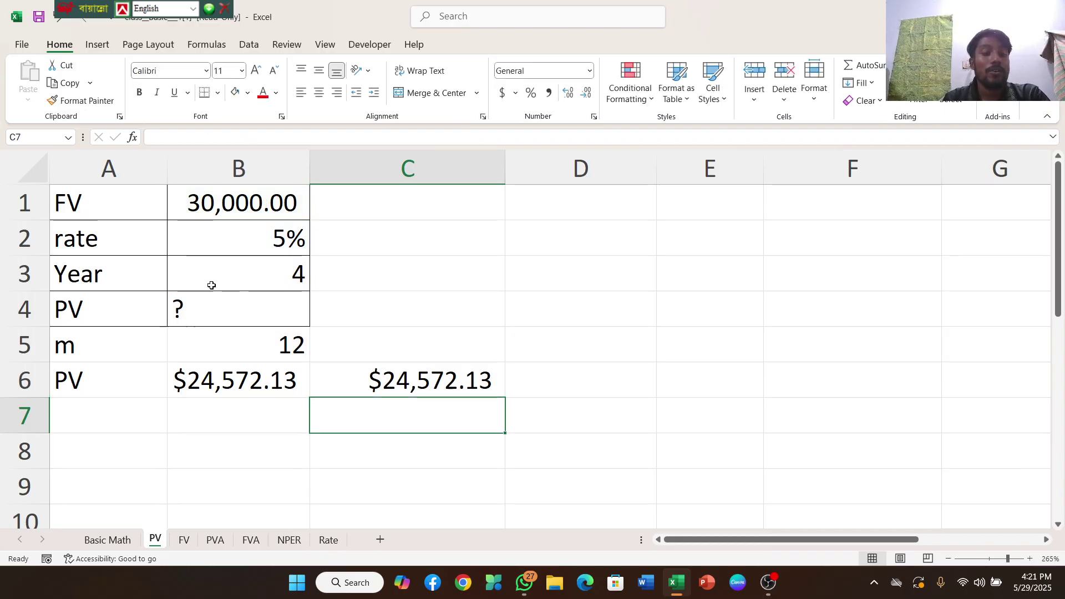
# Step: On the FV sheet, start an FV function formula in cell B6 with B2 as the rate
pyautogui.click(184, 540)
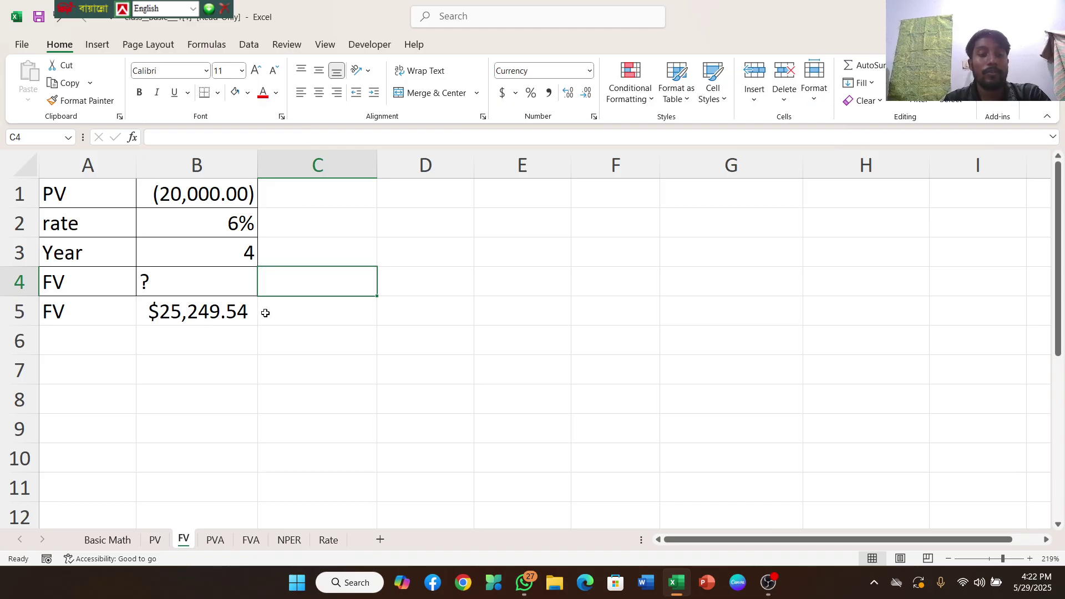
pyautogui.click(161, 341)
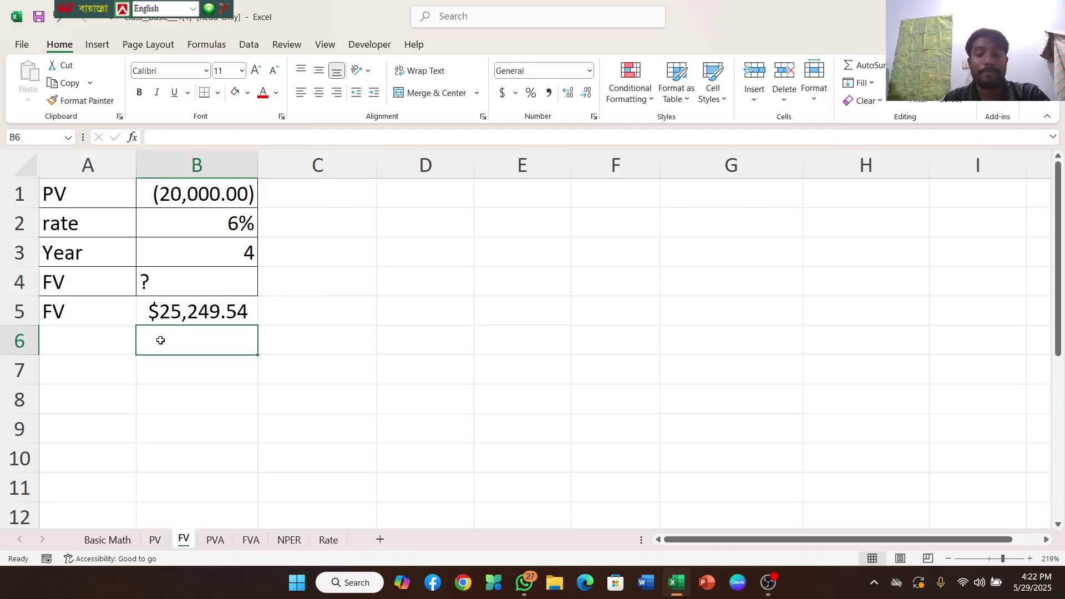
pyautogui.write('=')
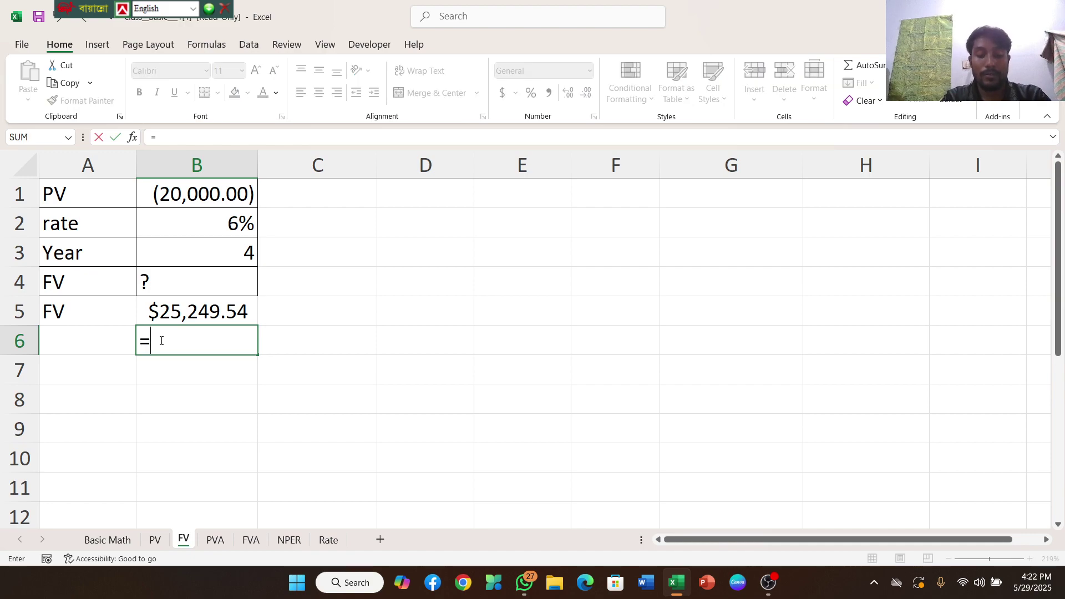
pyautogui.write('fv')
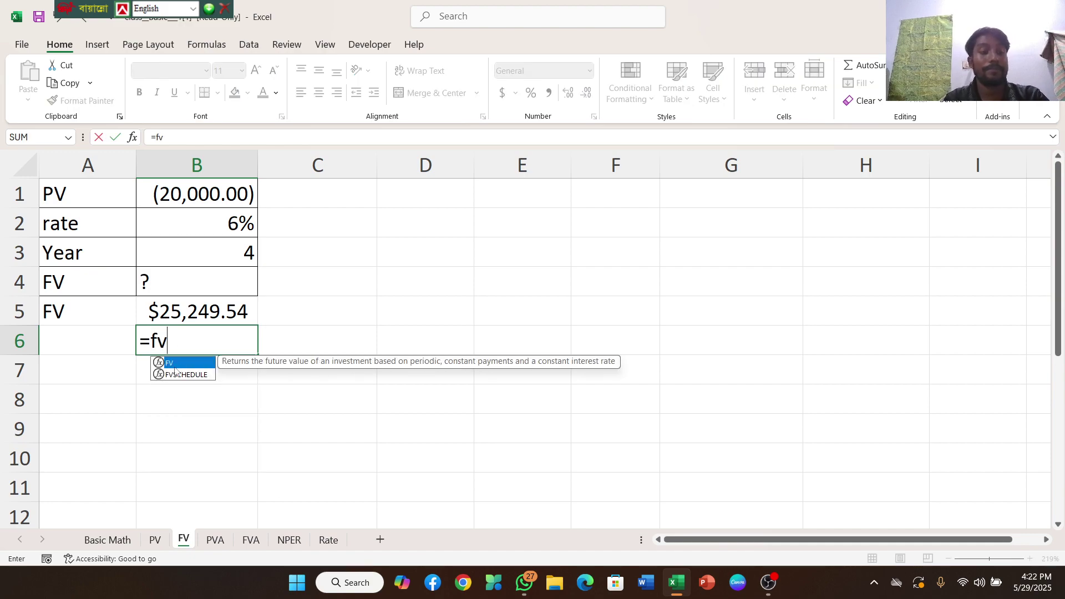
pyautogui.doubleClick(172, 363)
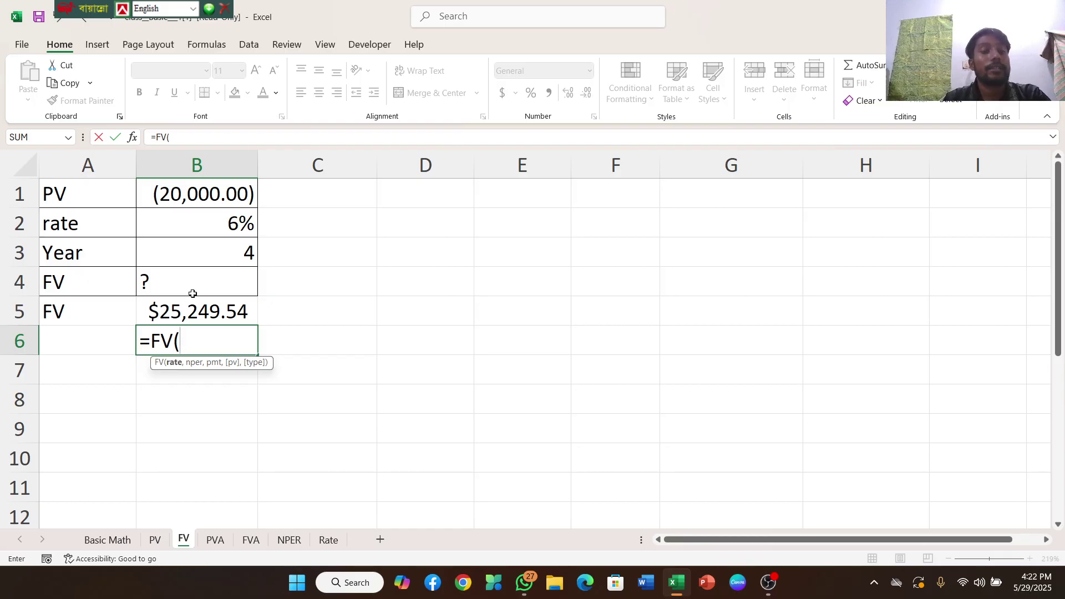
pyautogui.click(224, 223)
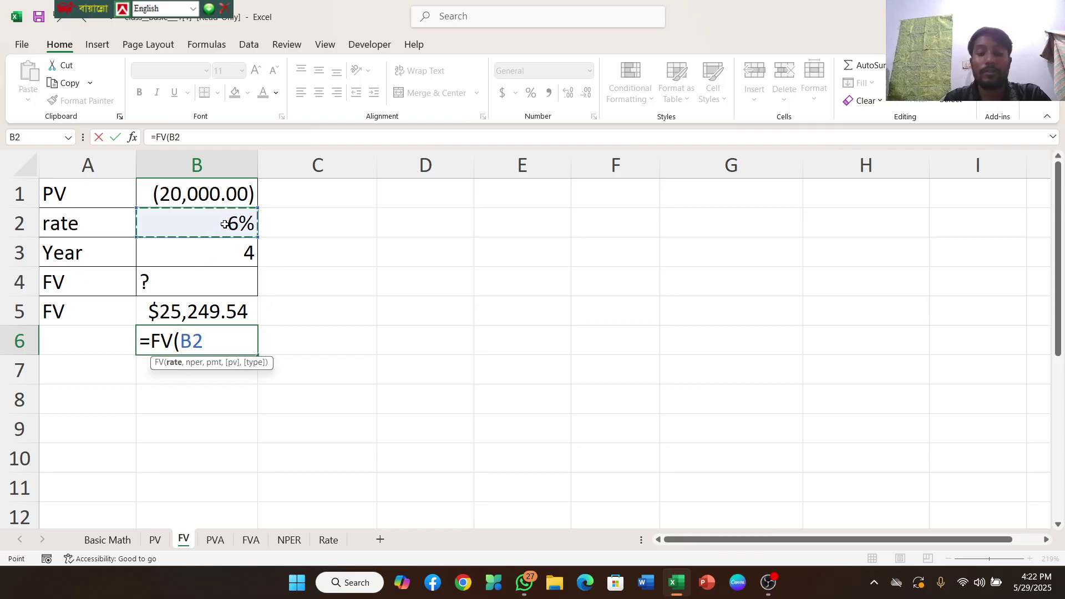
pyautogui.write(',')
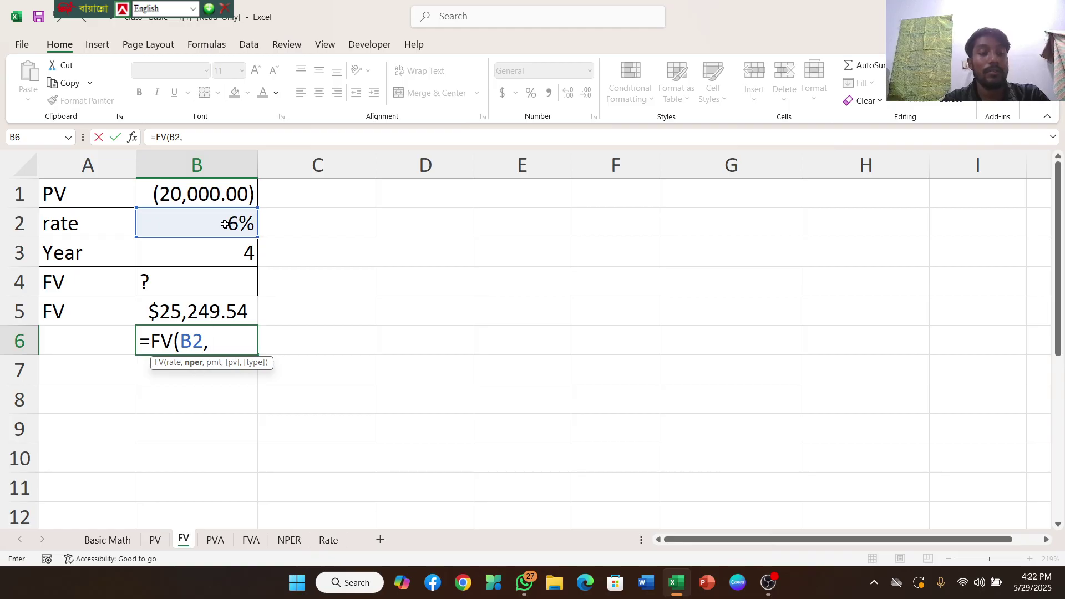
# Step: Complete the FV formula in B6 with B3 as the number of periods, 0 as the payment and B1 as the present value
pyautogui.click(227, 254)
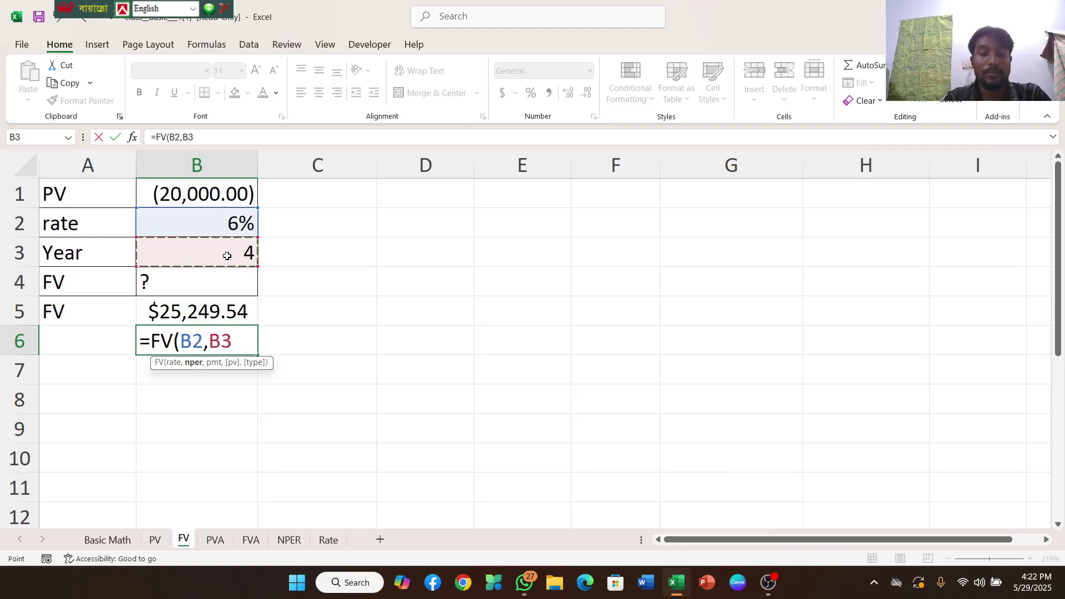
pyautogui.write(',')
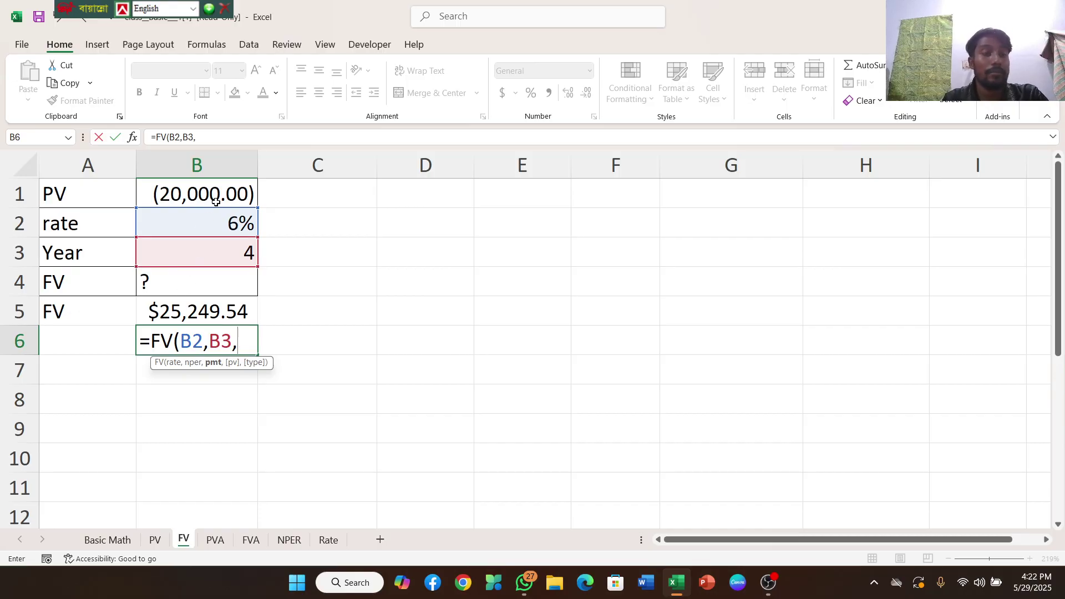
pyautogui.write('0')
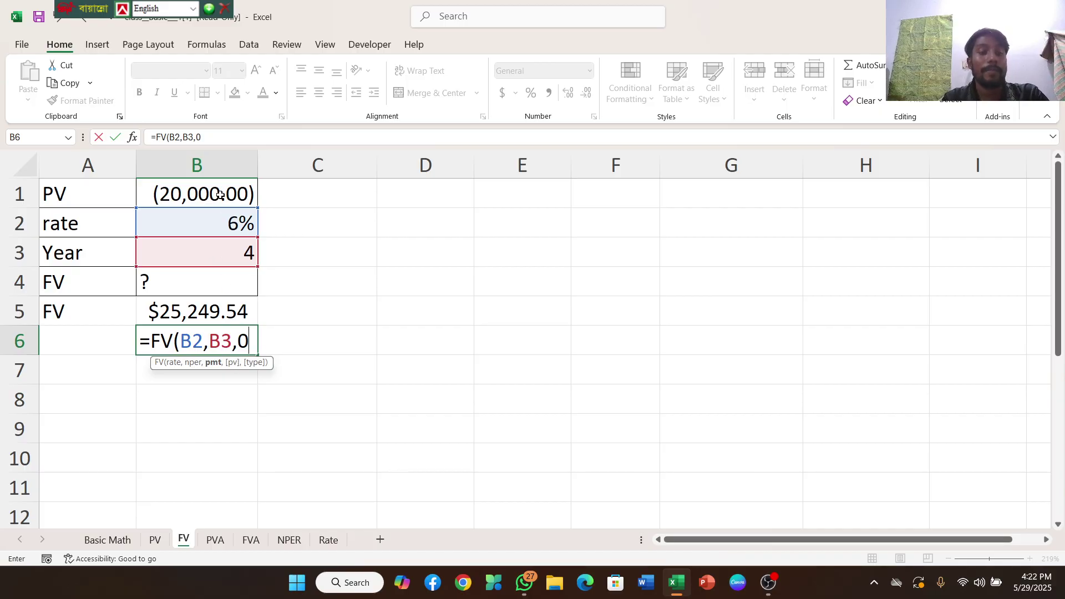
pyautogui.write(',')
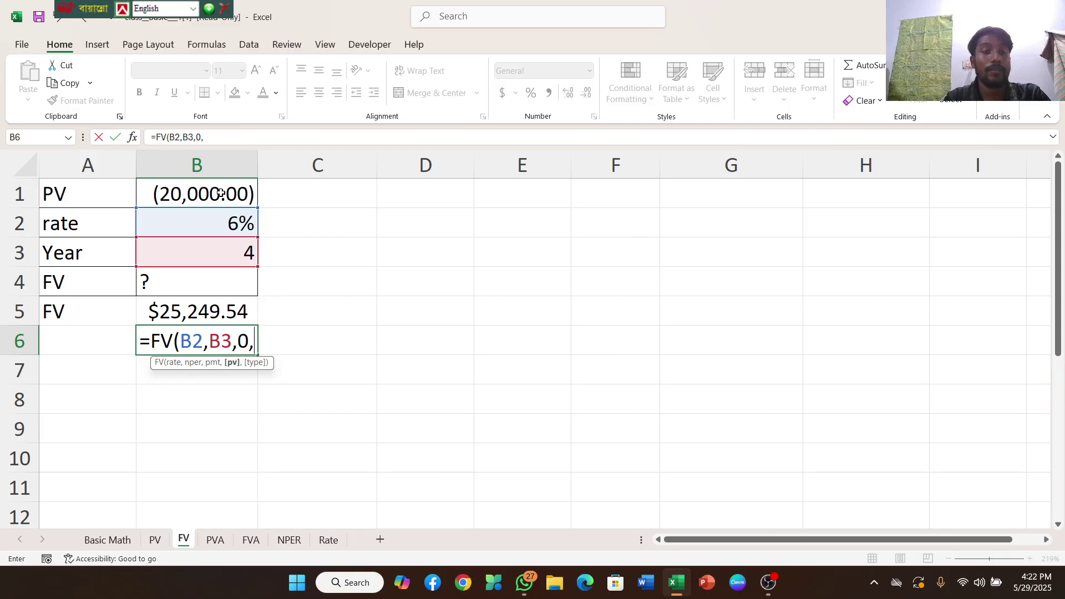
pyautogui.click(220, 193)
pyautogui.write(')')
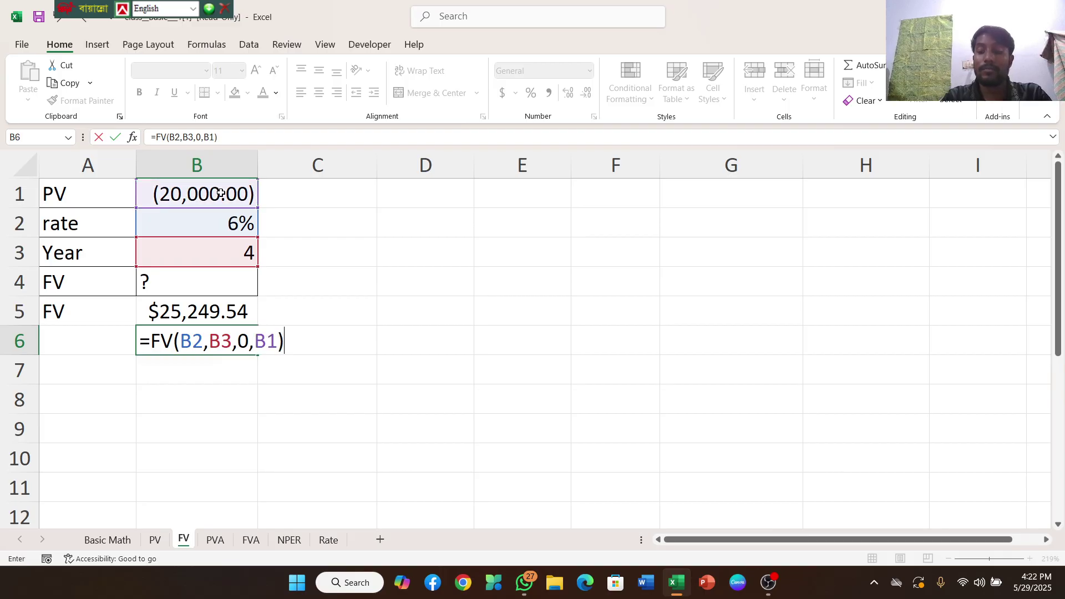
pyautogui.press('Return')
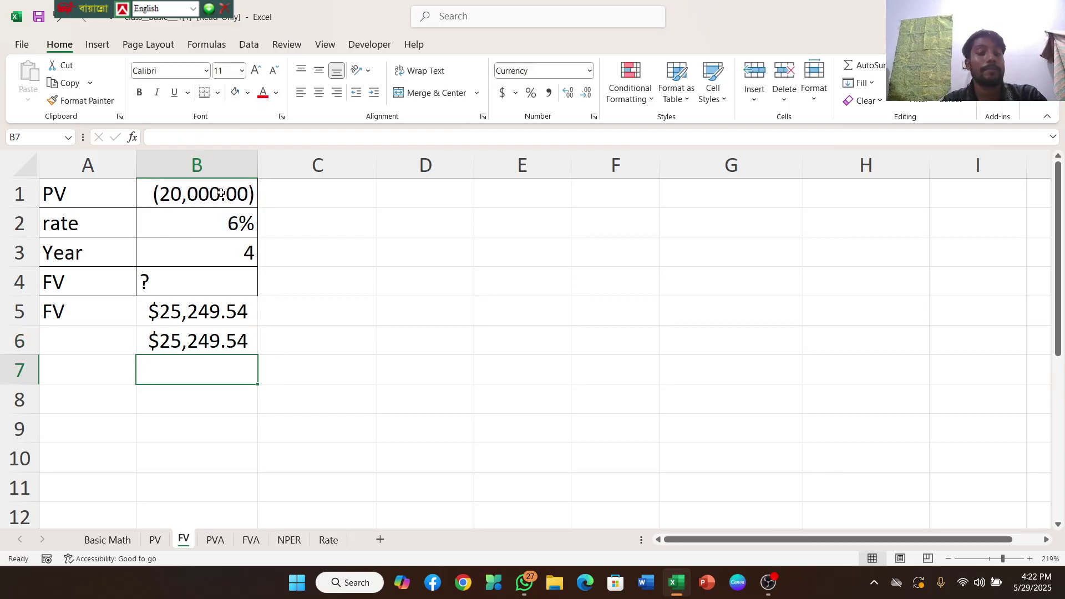
# Step: On the PVA sheet, start a PV function formula in cell C6 with B3/B5 as the rate
pyautogui.click(215, 541)
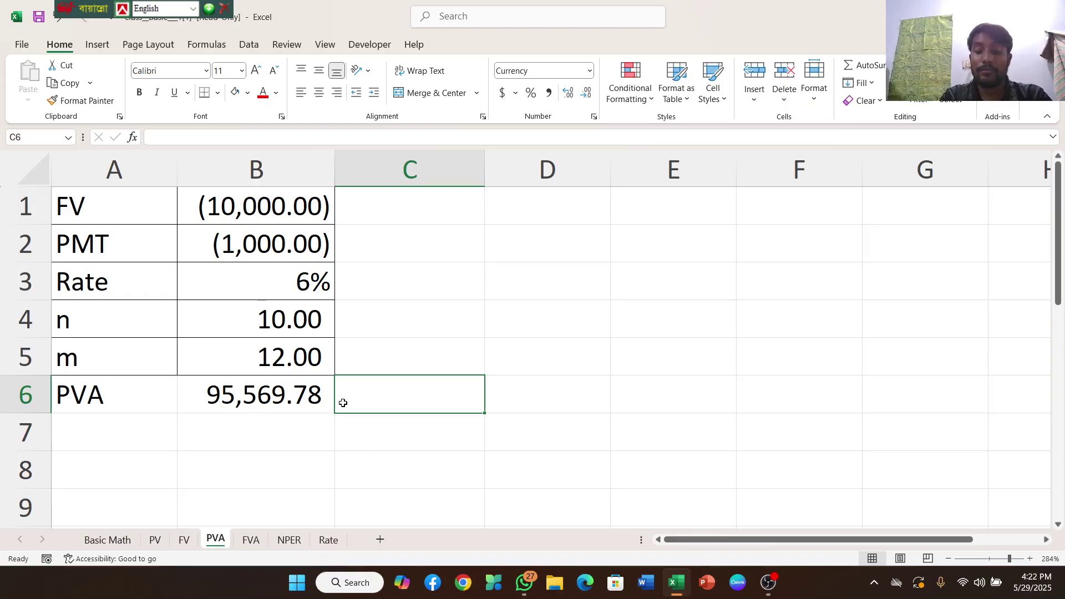
pyautogui.doubleClick(343, 403)
pyautogui.write('=')
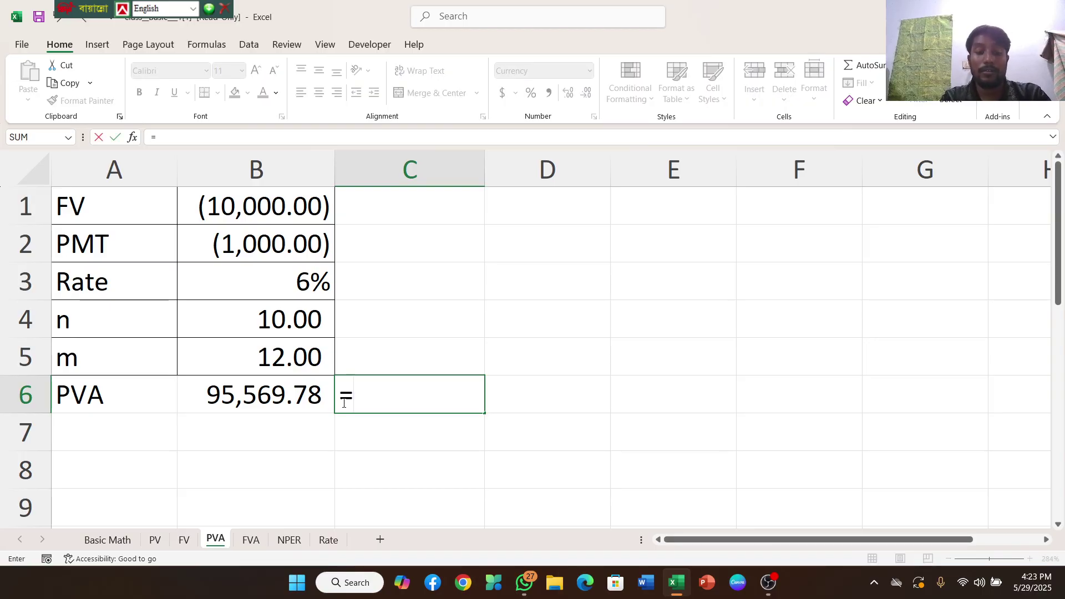
pyautogui.write('pv')
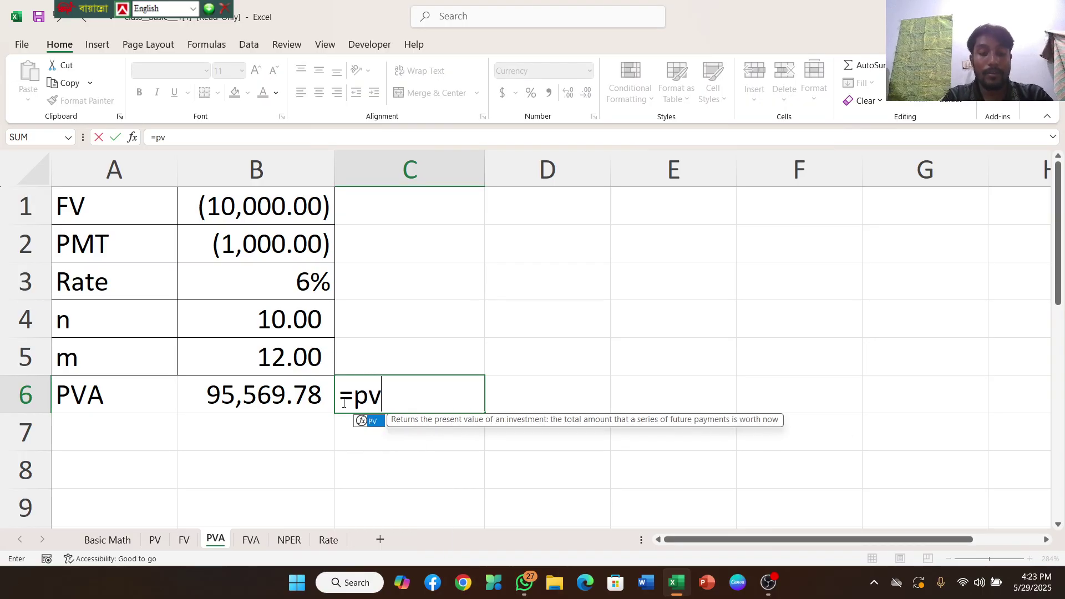
pyautogui.doubleClick(373, 421)
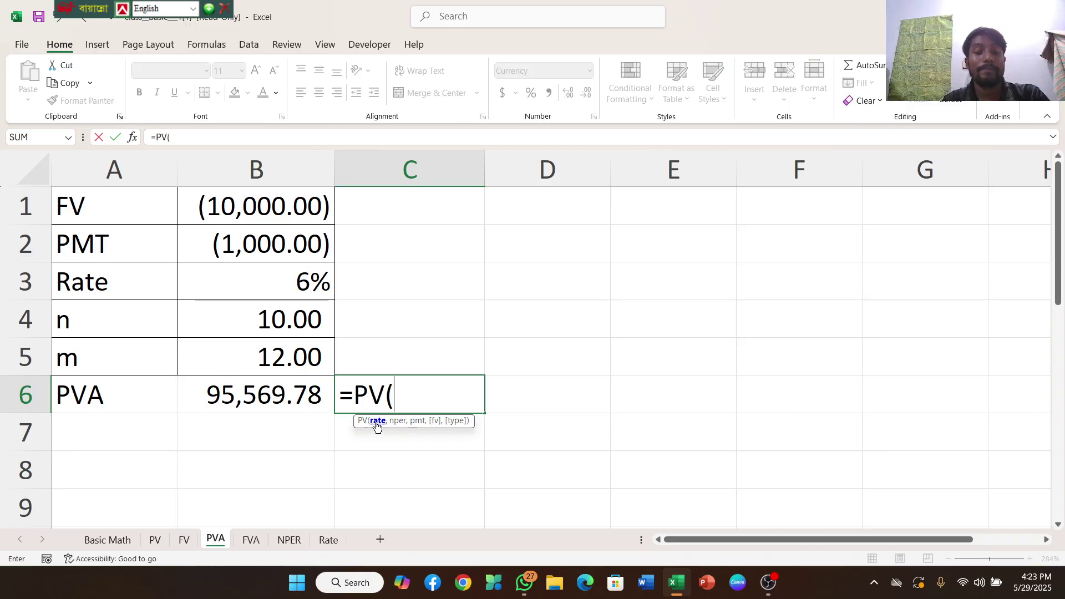
pyautogui.click(287, 286)
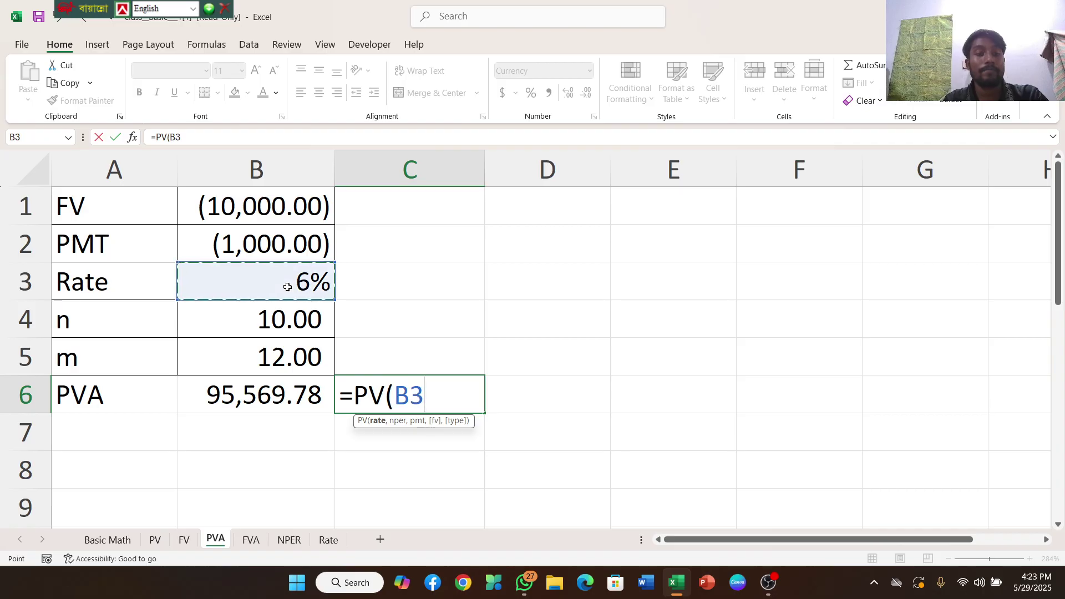
pyautogui.write('/')
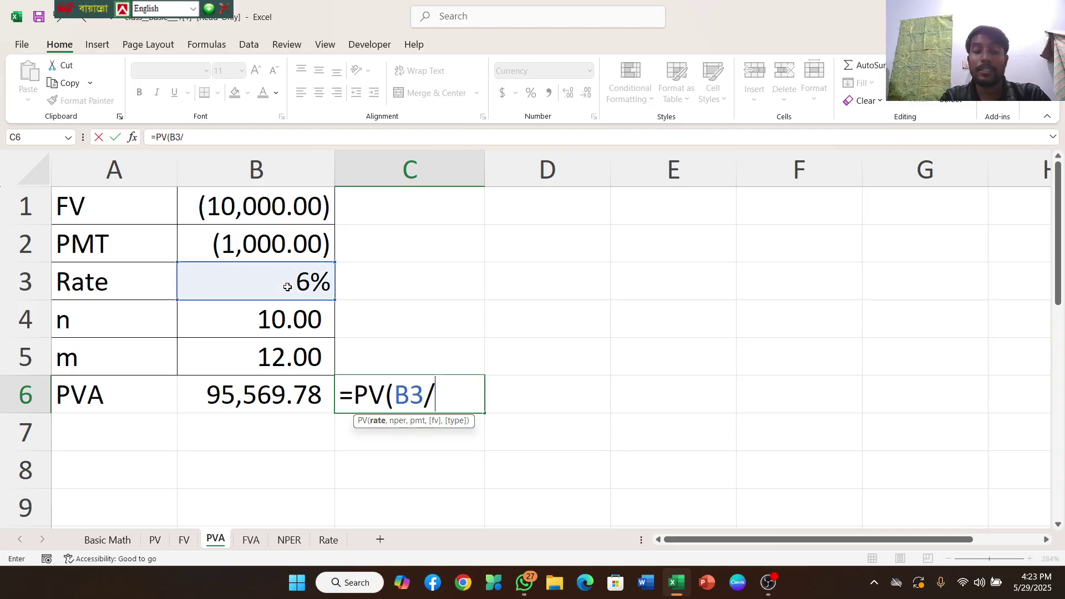
pyautogui.click(295, 360)
pyautogui.write(',')
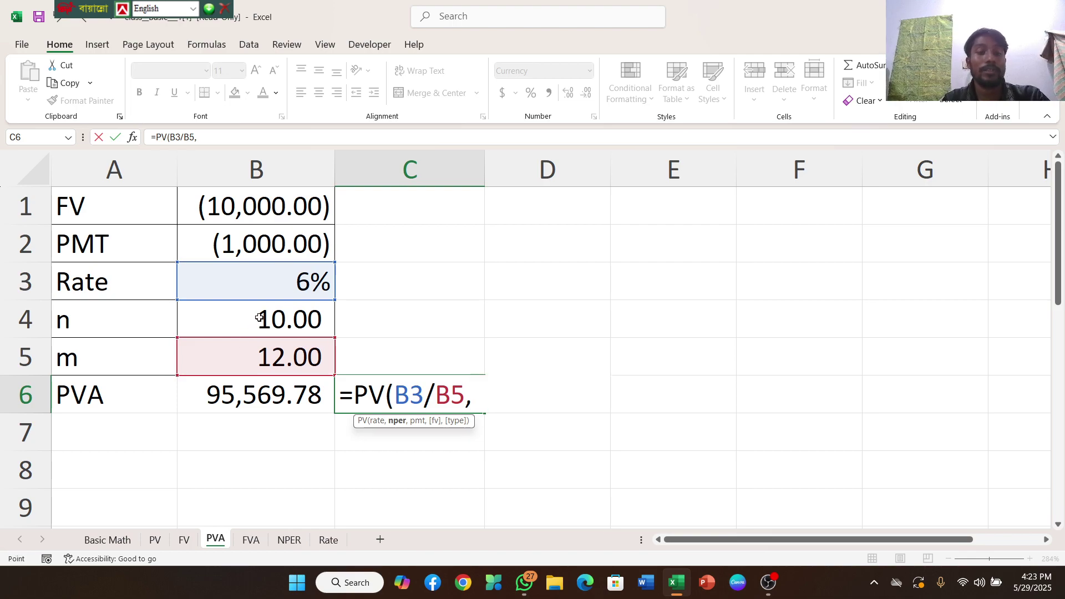
# Step: Complete the PV formula in C6 with B4*B5 as the number of periods, B2 as the payment and B1 as the future value
pyautogui.click(259, 317)
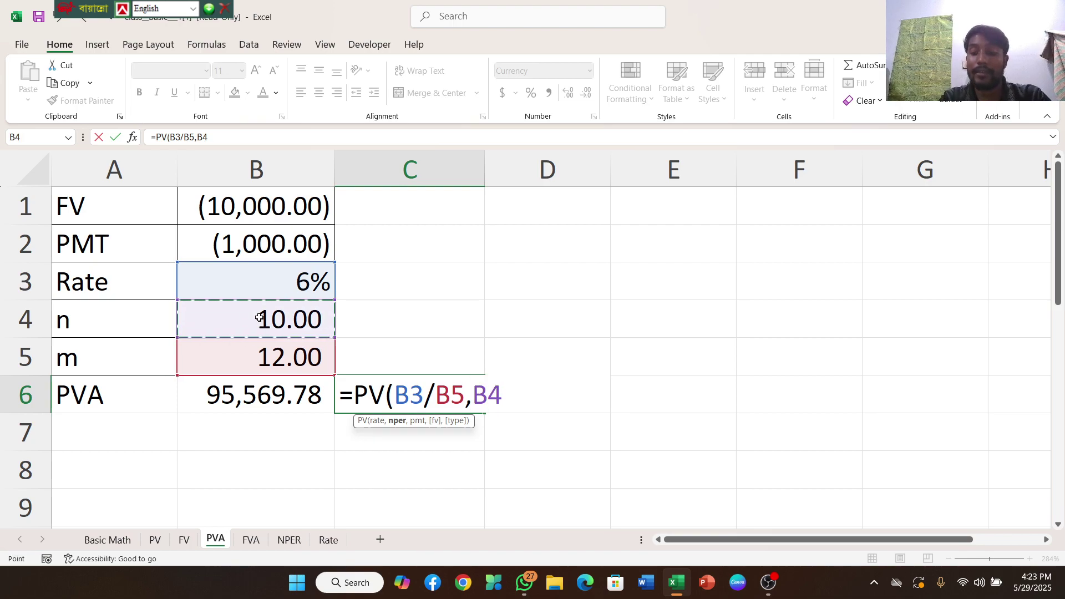
pyautogui.write('*')
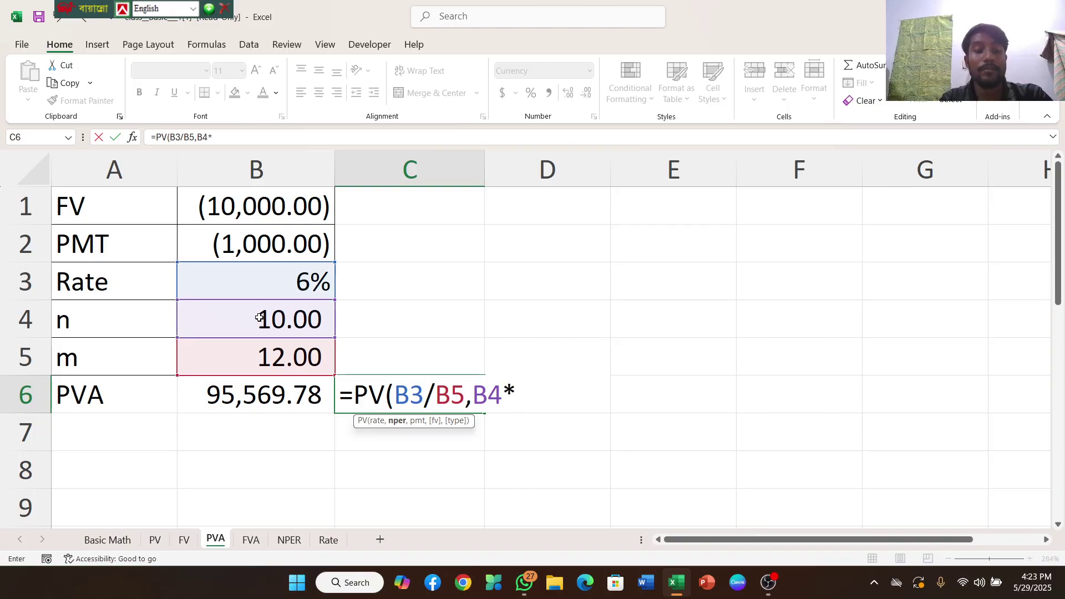
pyautogui.click(282, 366)
pyautogui.write(',')
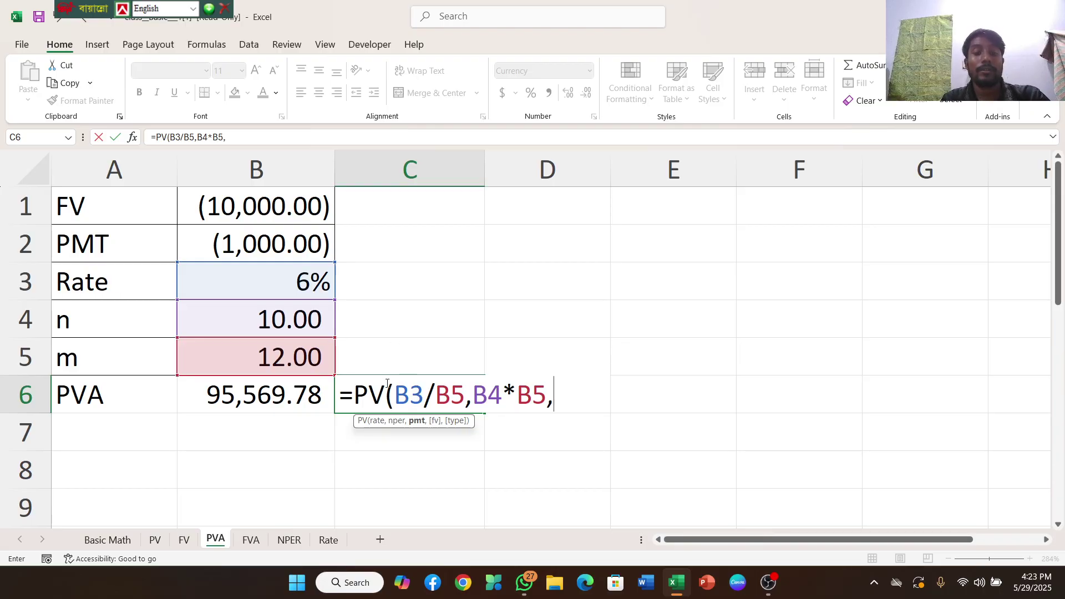
pyautogui.click(274, 244)
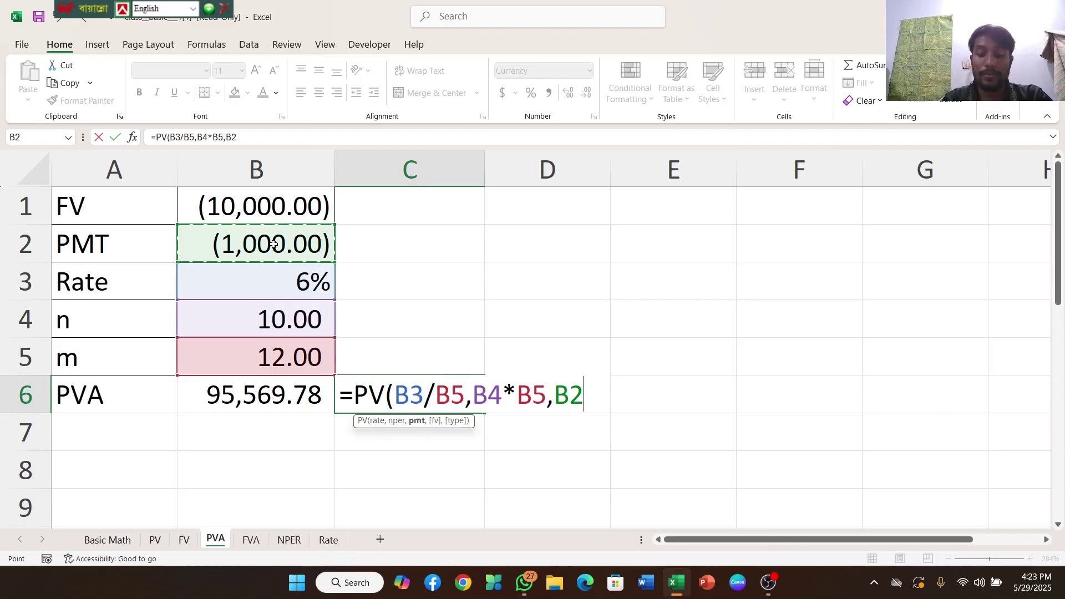
pyautogui.write(',')
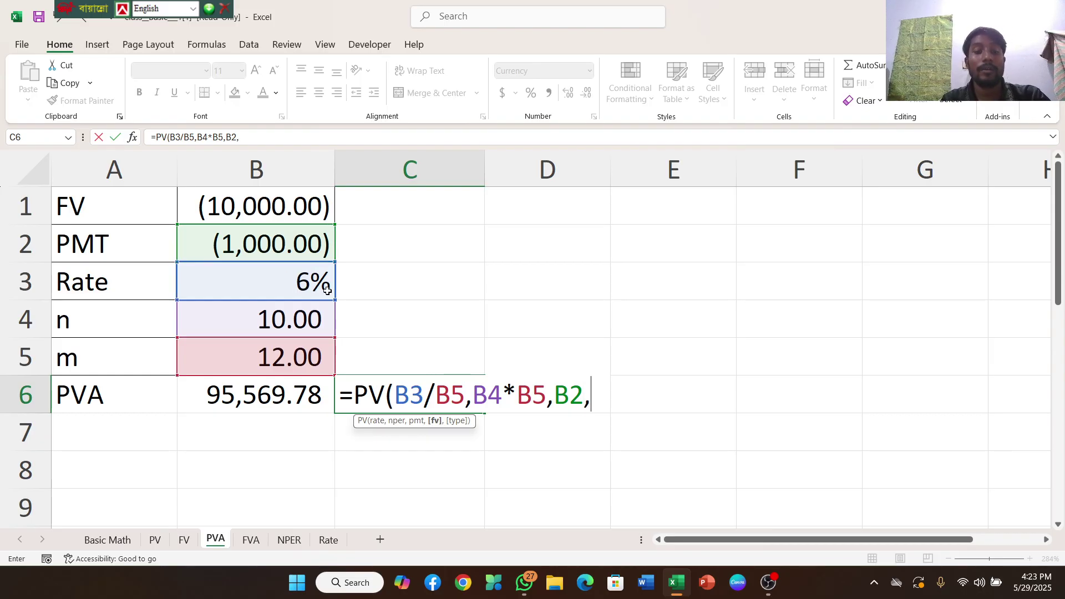
pyautogui.click(266, 204)
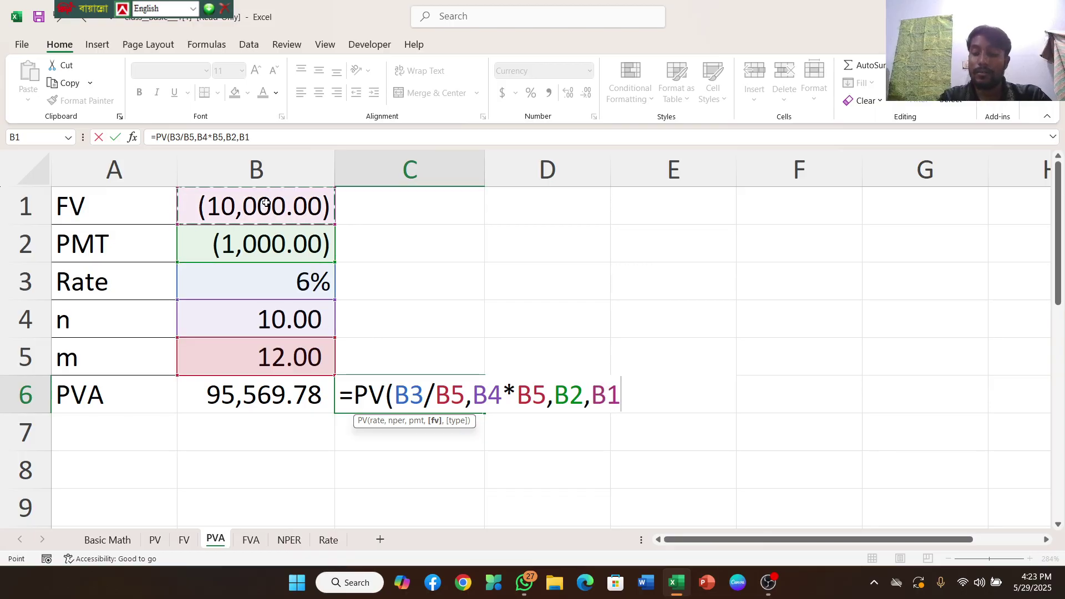
pyautogui.write(')')
pyautogui.press('Return')
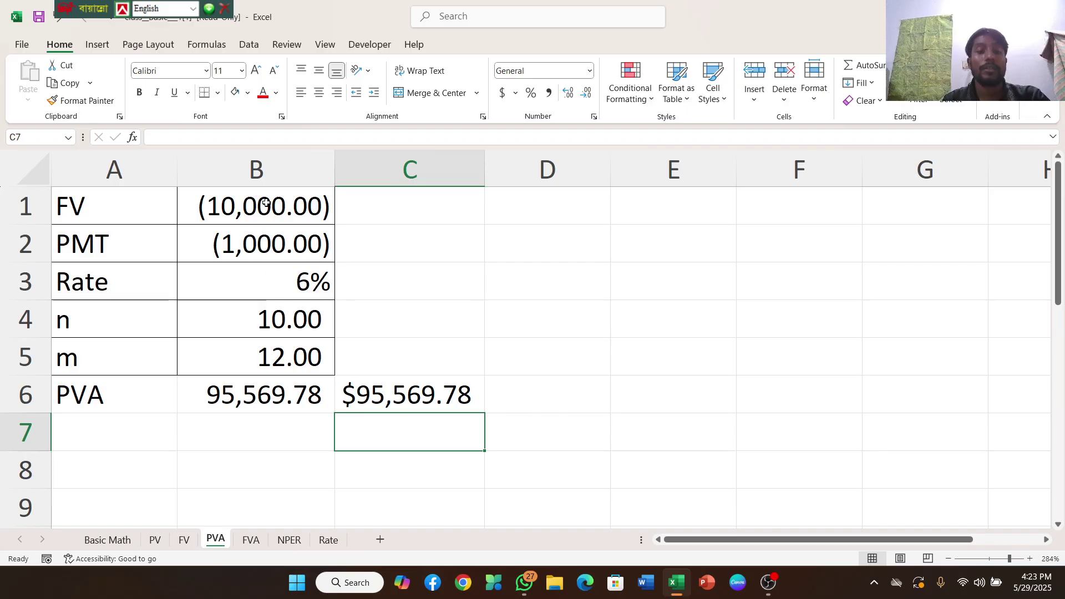
# Step: On the FVA sheet, start an FV function formula in cell B7 with B2 as the rate
pyautogui.click(251, 540)
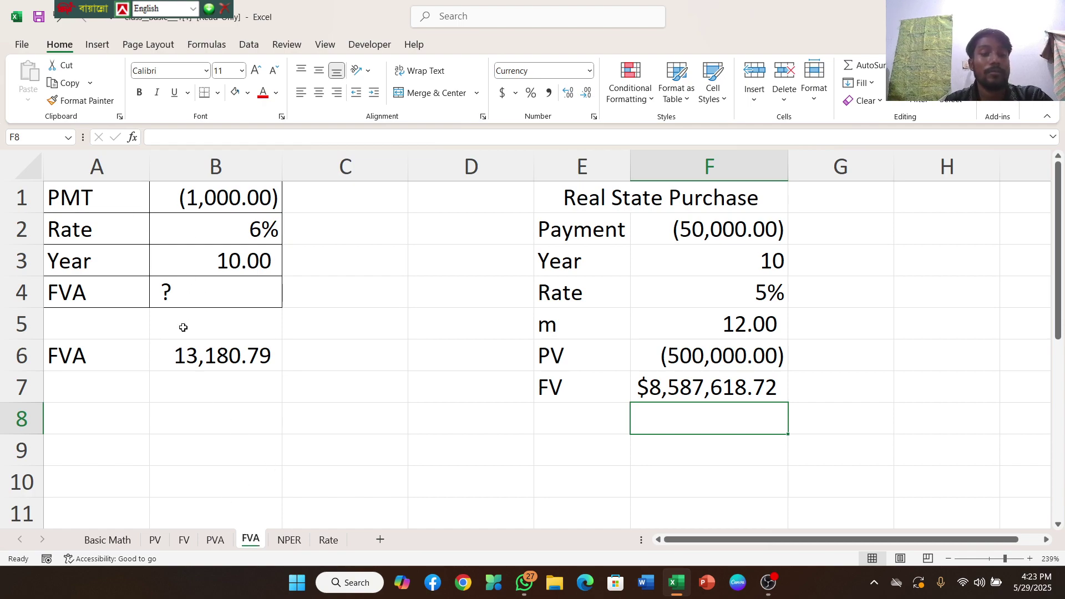
pyautogui.click(198, 391)
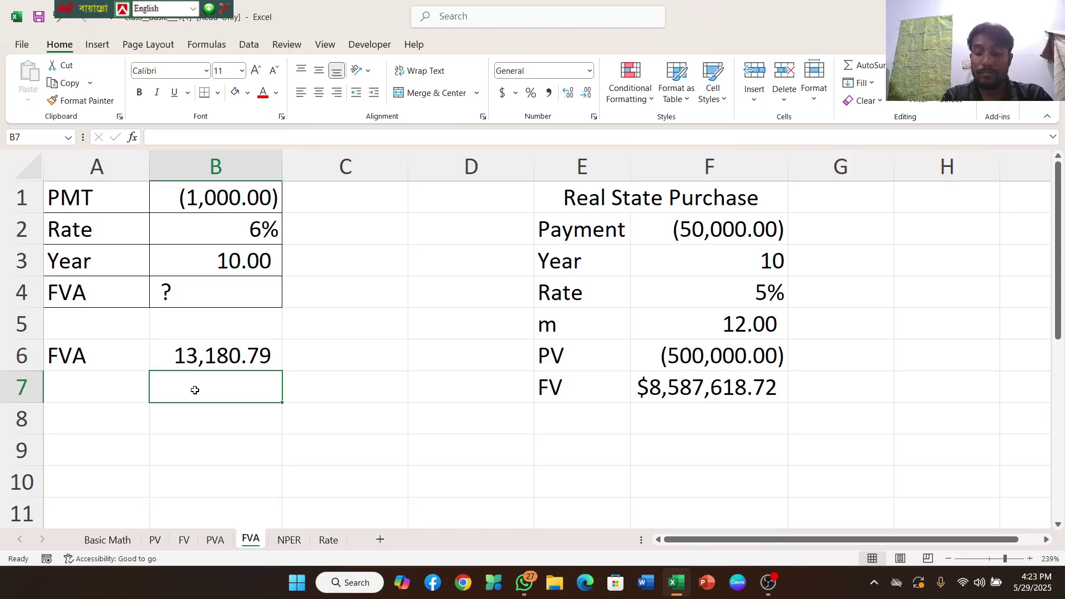
pyautogui.write('=fv')
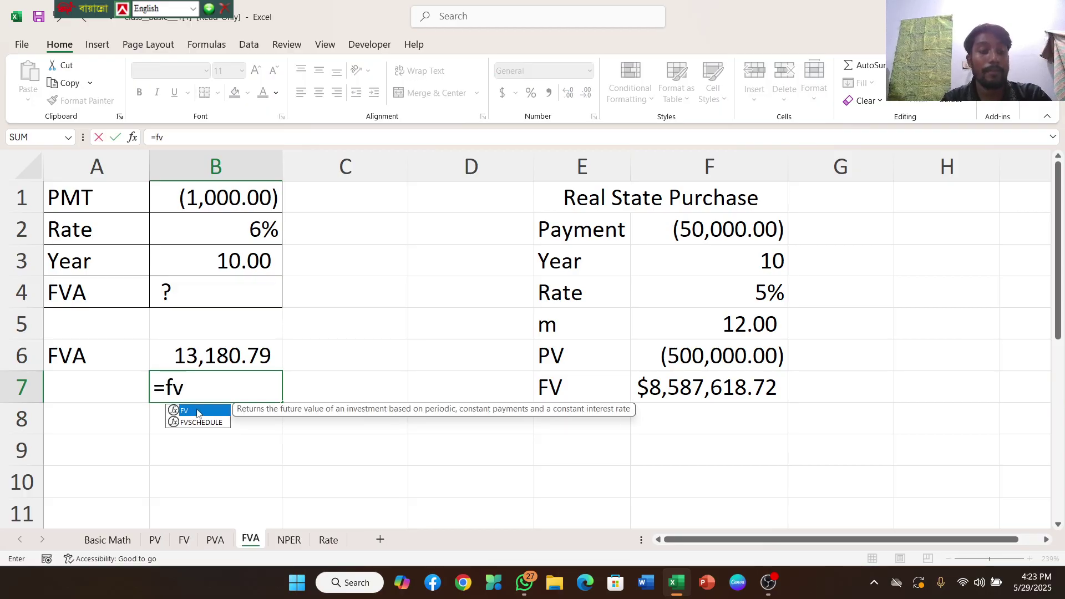
pyautogui.doubleClick(197, 414)
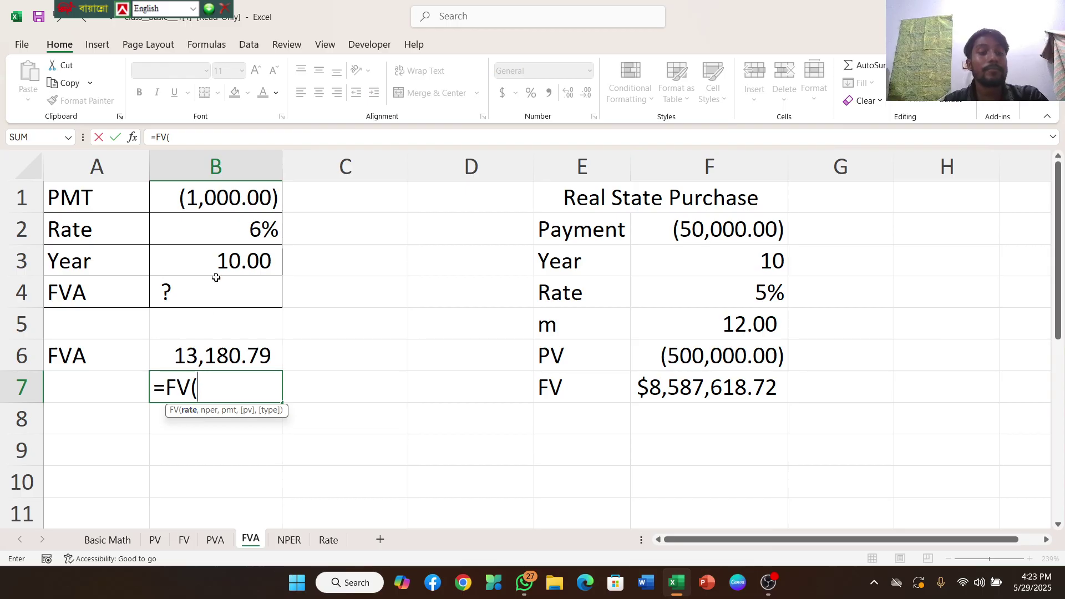
pyautogui.click(246, 229)
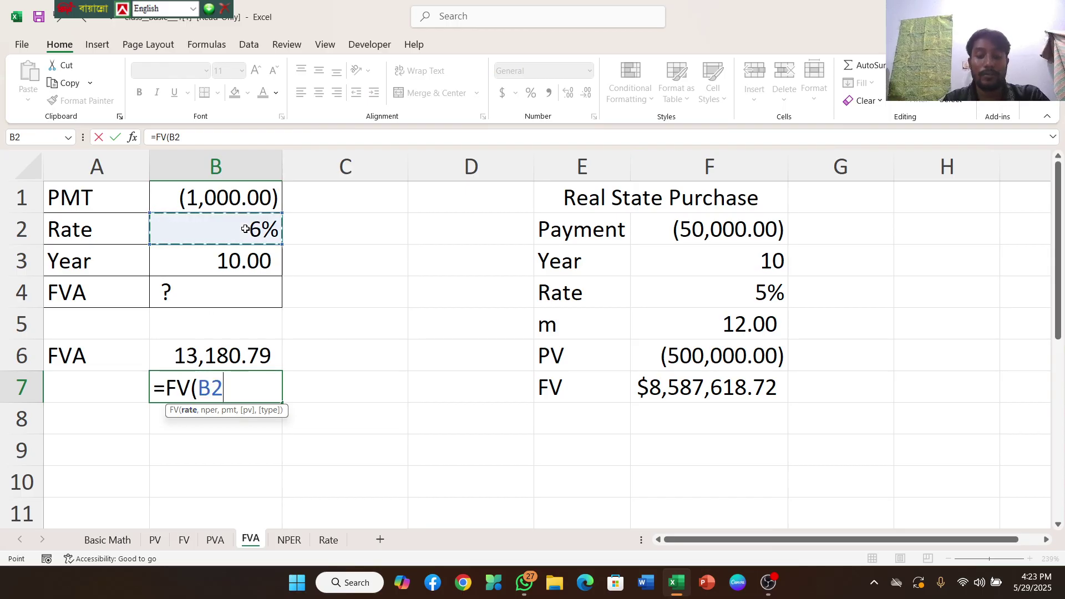
pyautogui.write(',')
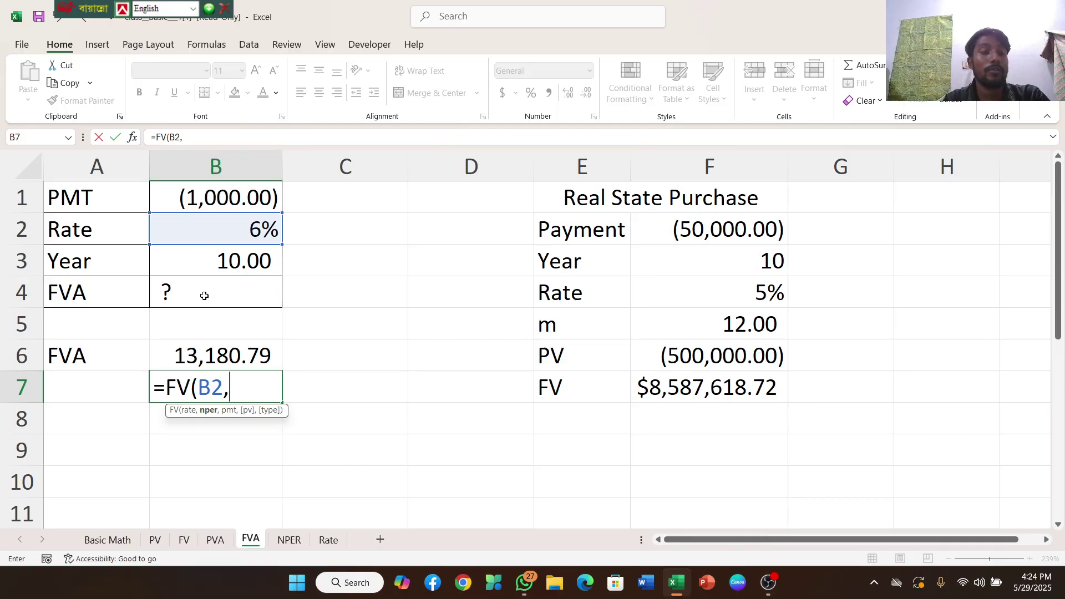
# Step: Complete the FV formula in B7 with B3 as the number of periods, B1 as the payment and 0 as the present value
pyautogui.click(221, 263)
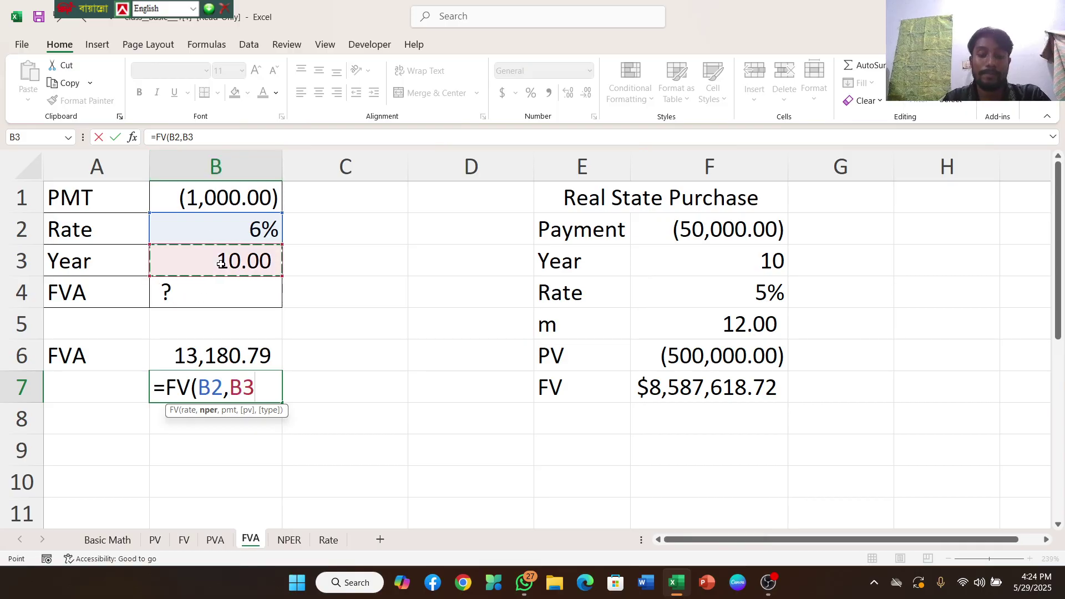
pyautogui.write(',')
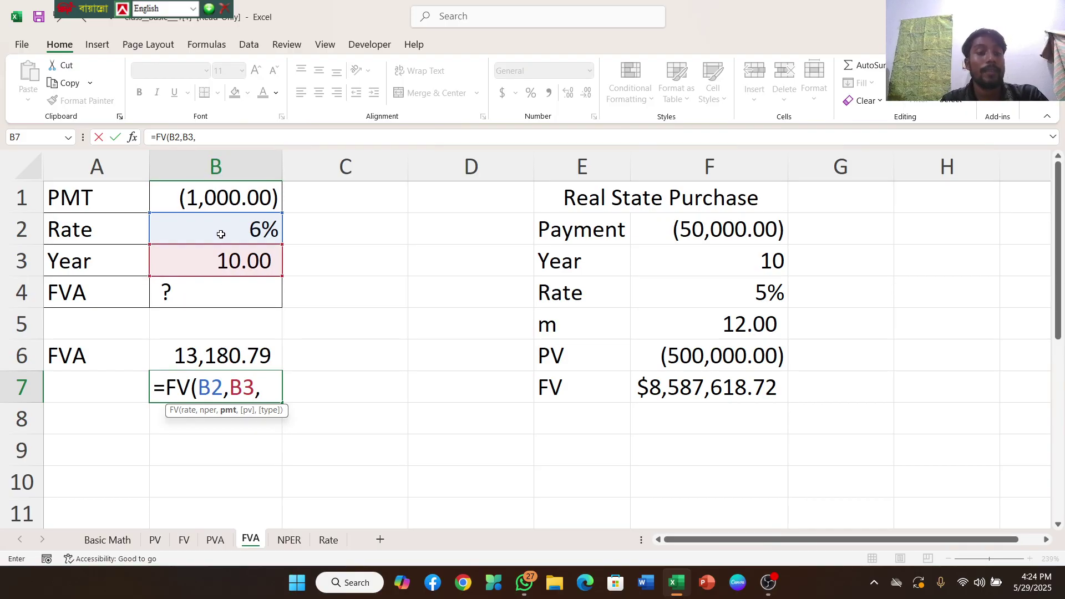
pyautogui.click(224, 191)
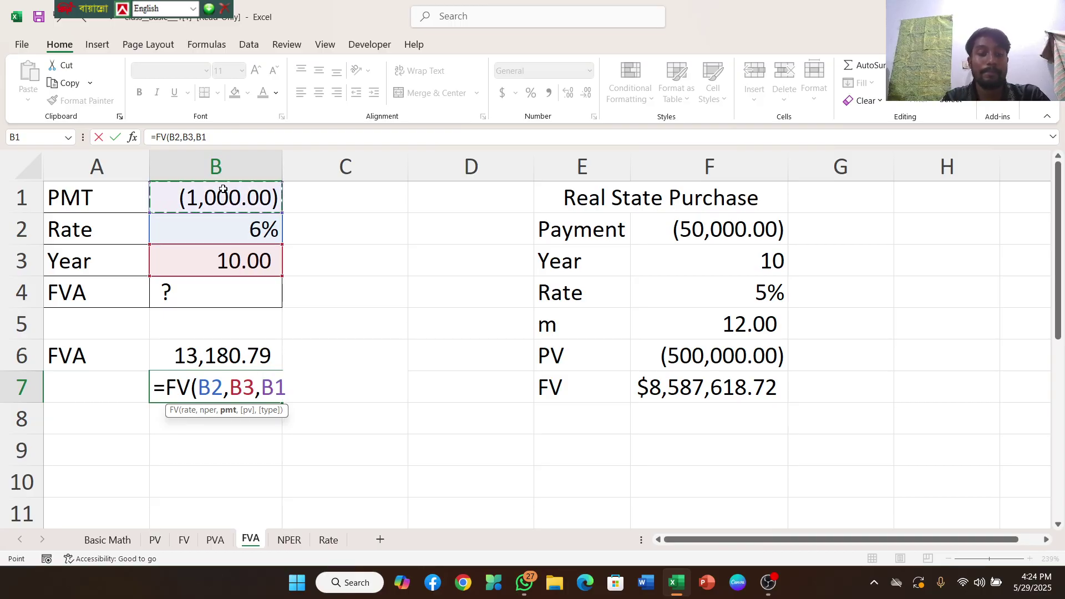
pyautogui.write(',')
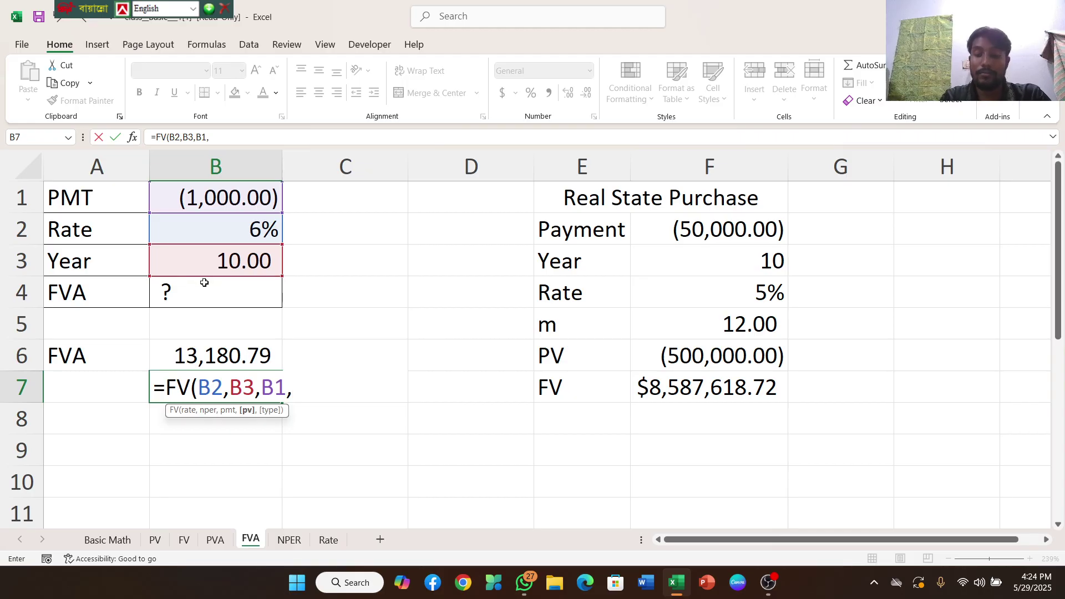
pyautogui.write('0)')
pyautogui.press('Return')
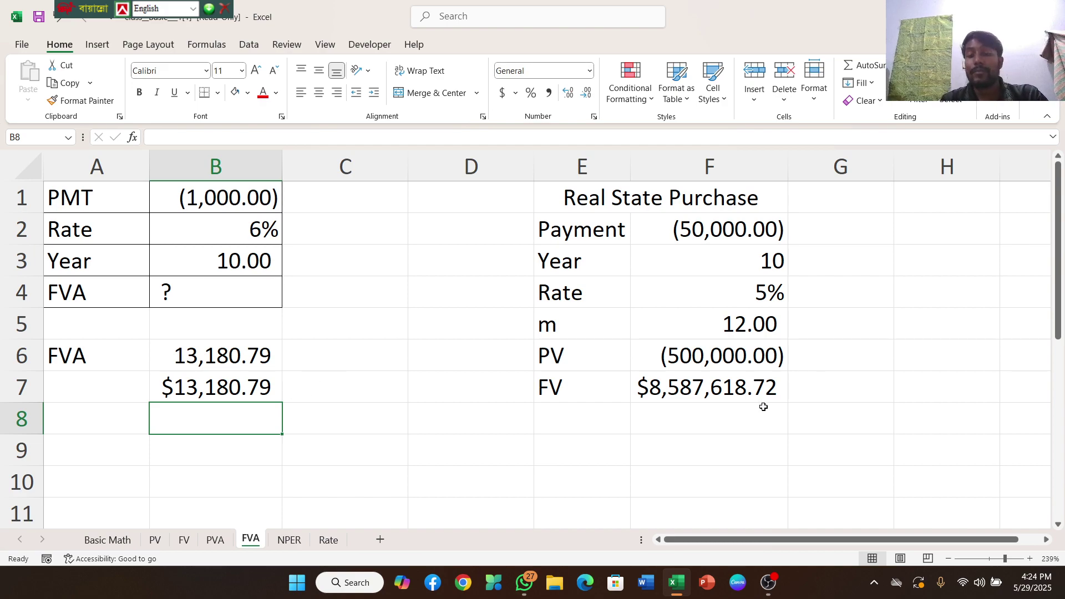
# Step: Under the Real State Purchase table, start an FV function formula in cell F8 with F4/F5 as the rate
pyautogui.doubleClick(648, 418)
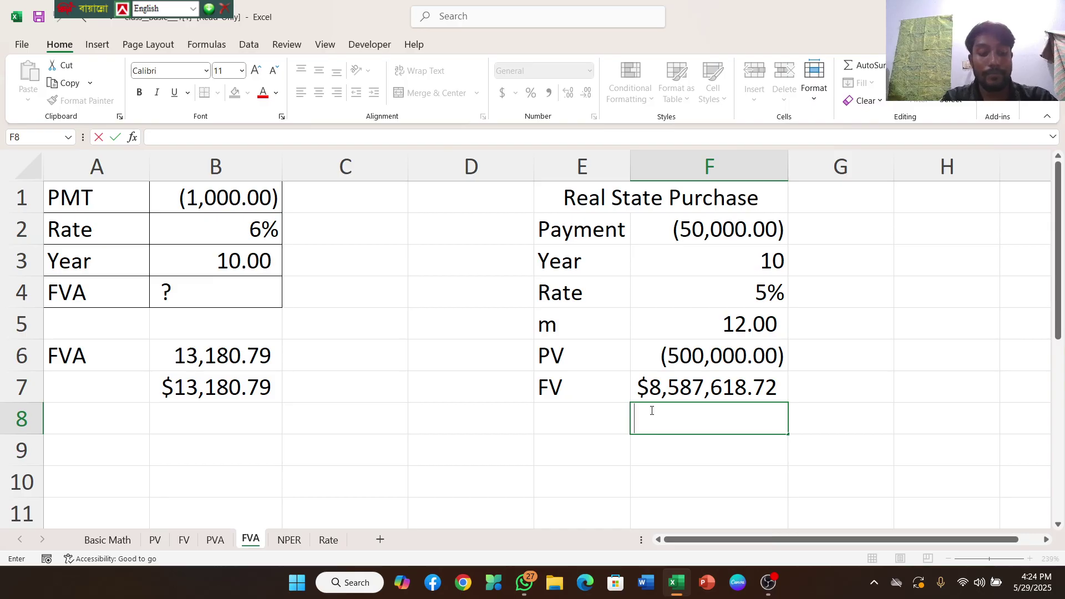
pyautogui.write('=')
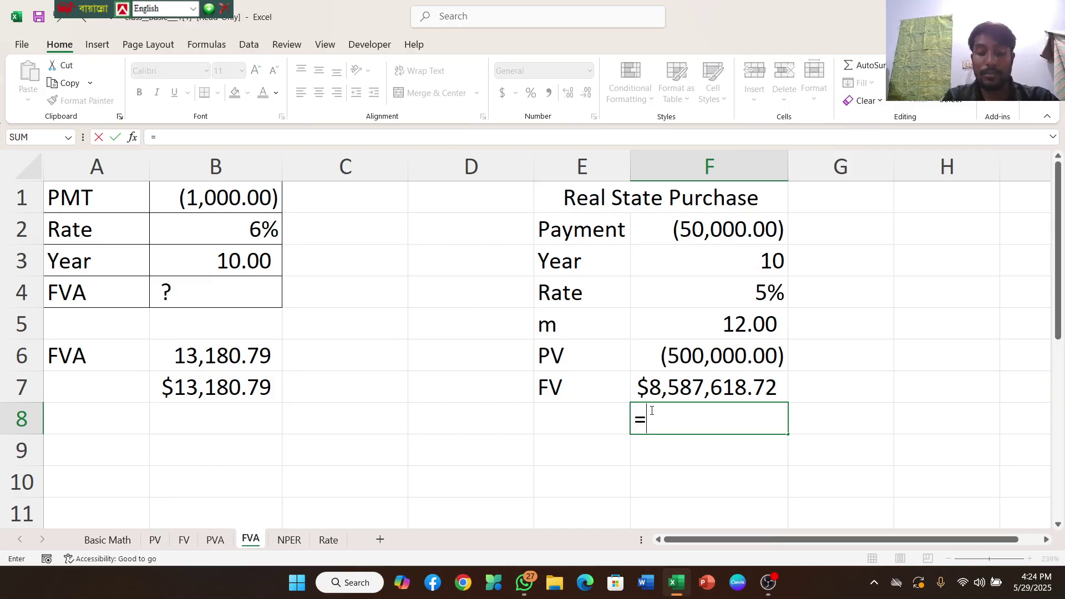
pyautogui.write('fv')
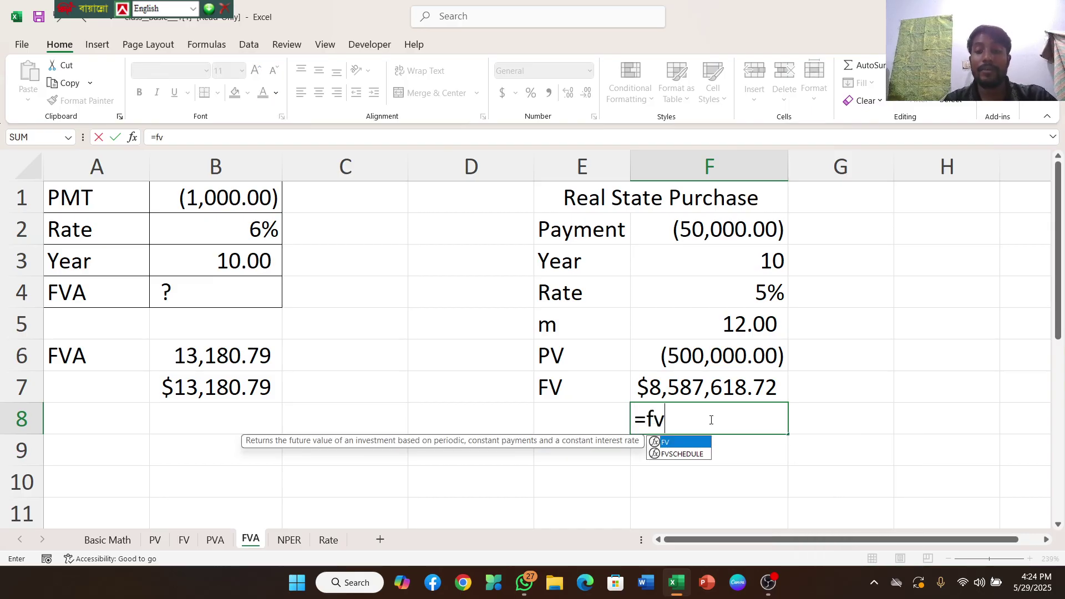
pyautogui.doubleClick(682, 443)
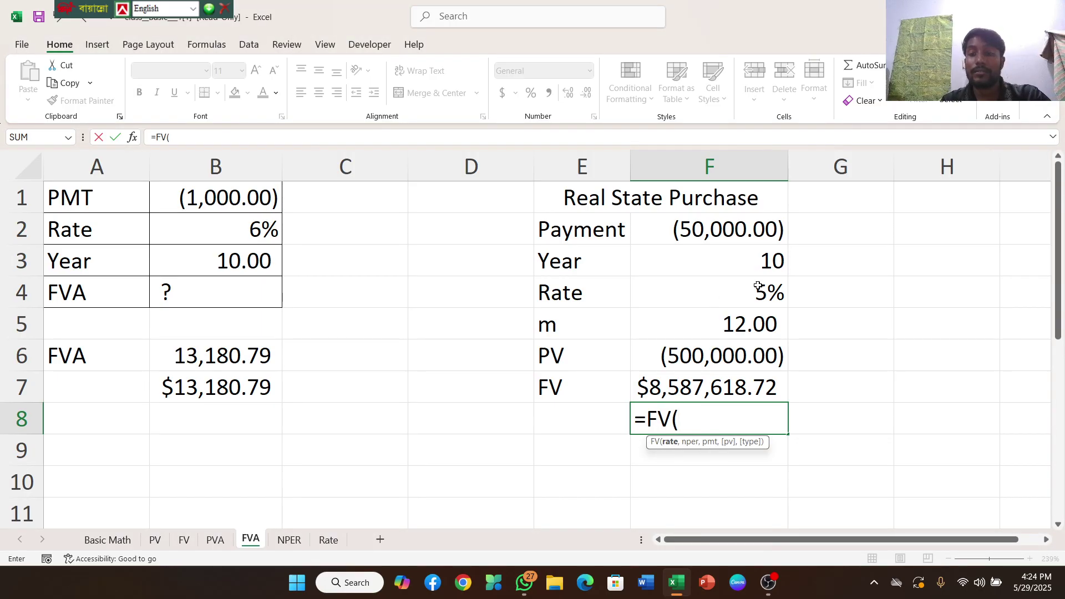
pyautogui.click(754, 292)
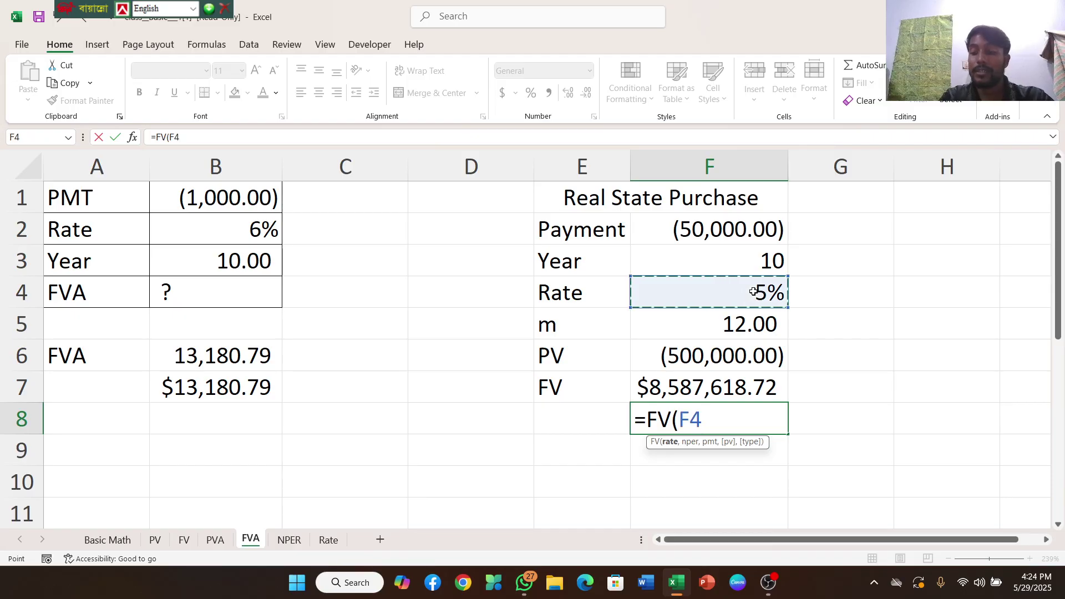
pyautogui.write('/')
pyautogui.click(709, 332)
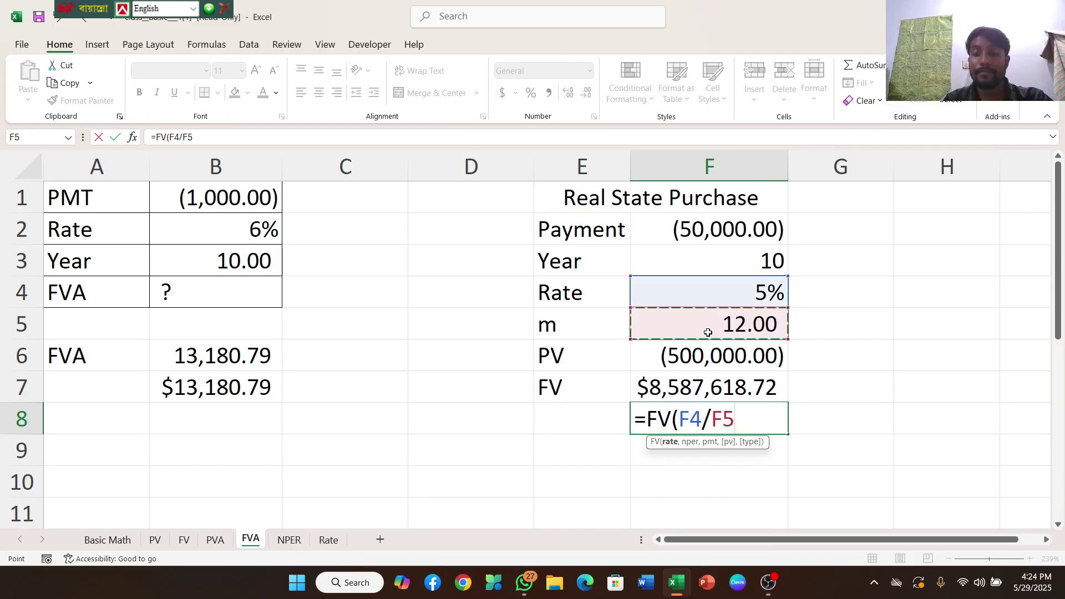
pyautogui.write(',')
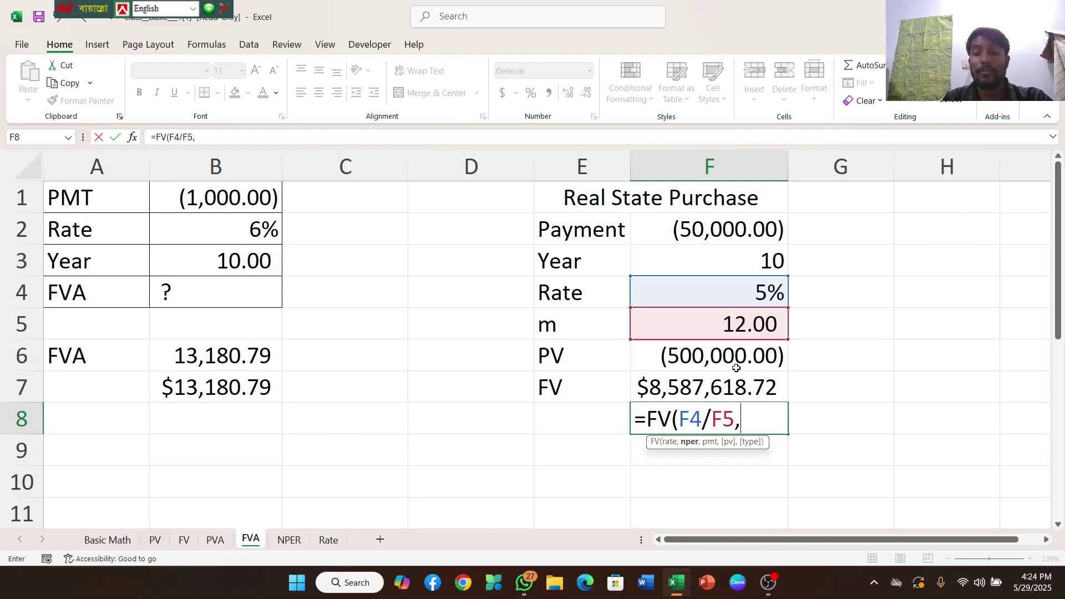
# Step: Complete the FV formula in F8 with F3*F5 as the number of periods, F2 as the payment and F6 as the present value
pyautogui.click(744, 262)
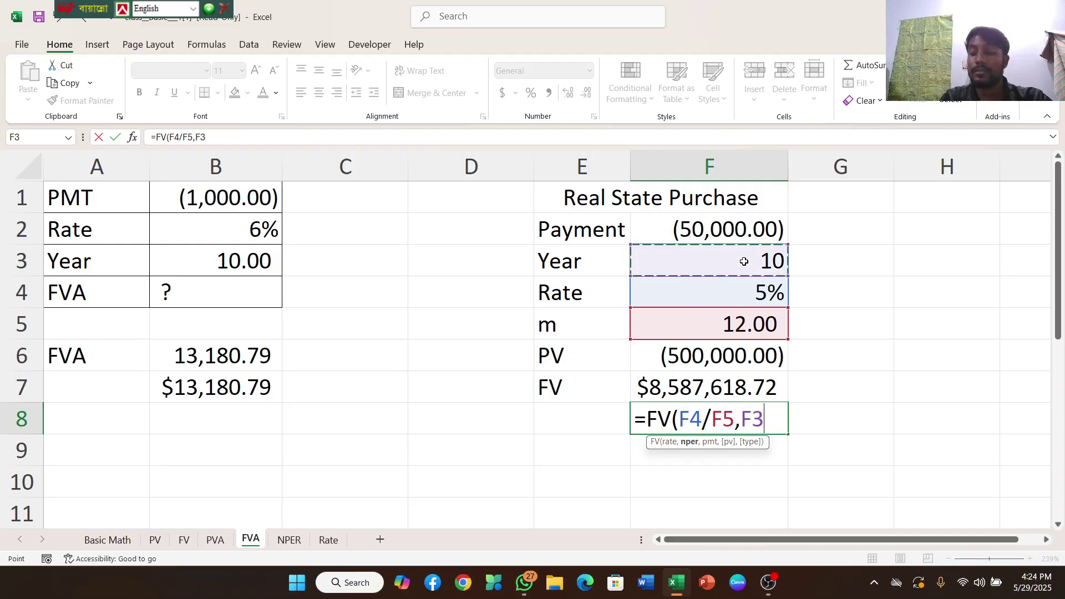
pyautogui.write('*')
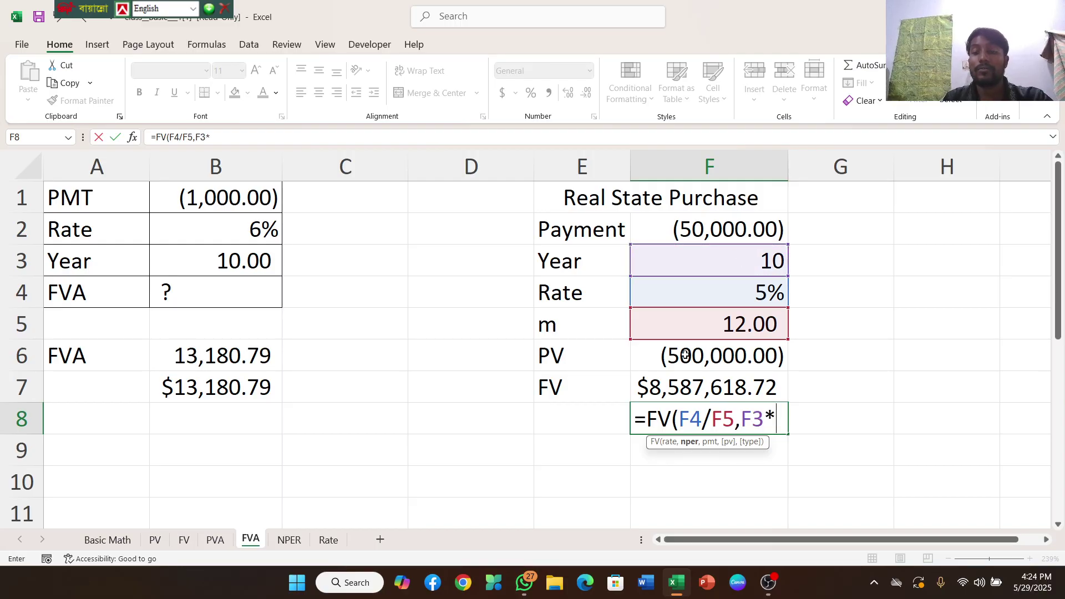
pyautogui.click(725, 326)
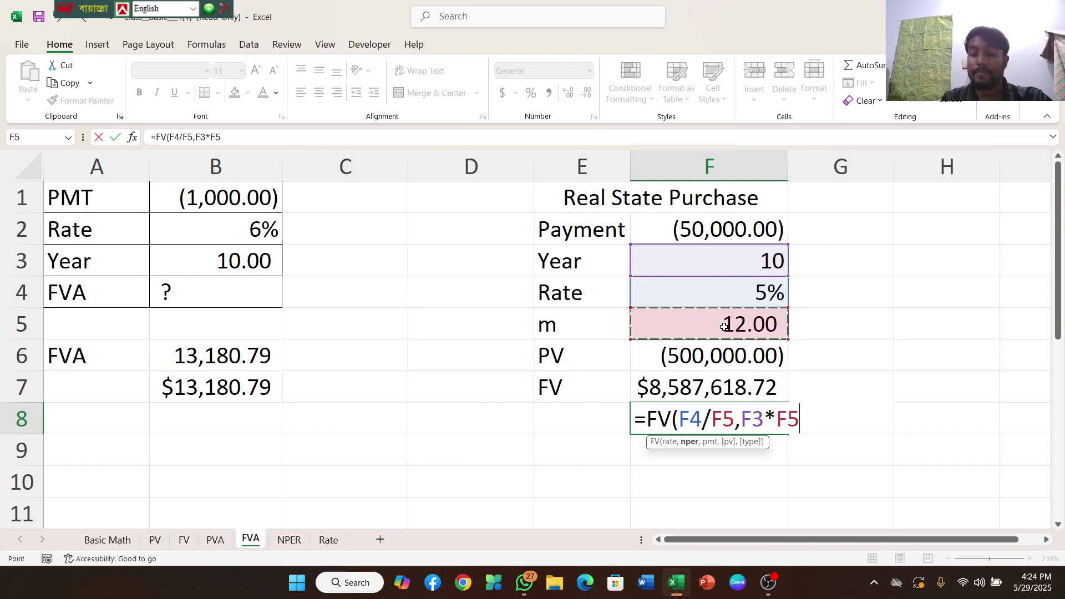
pyautogui.write(',')
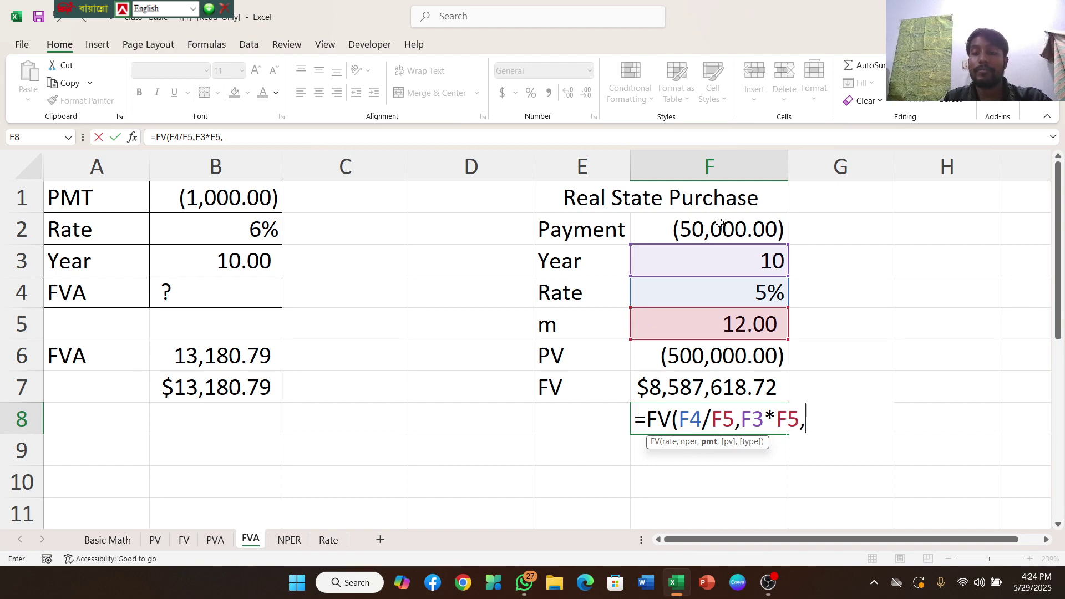
pyautogui.click(719, 231)
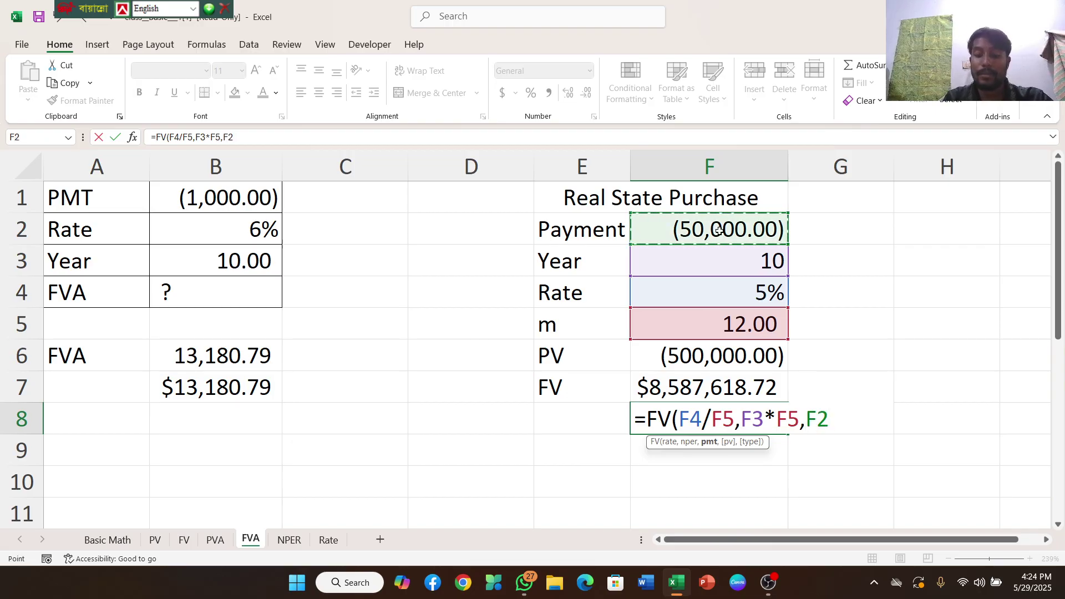
pyautogui.write(',')
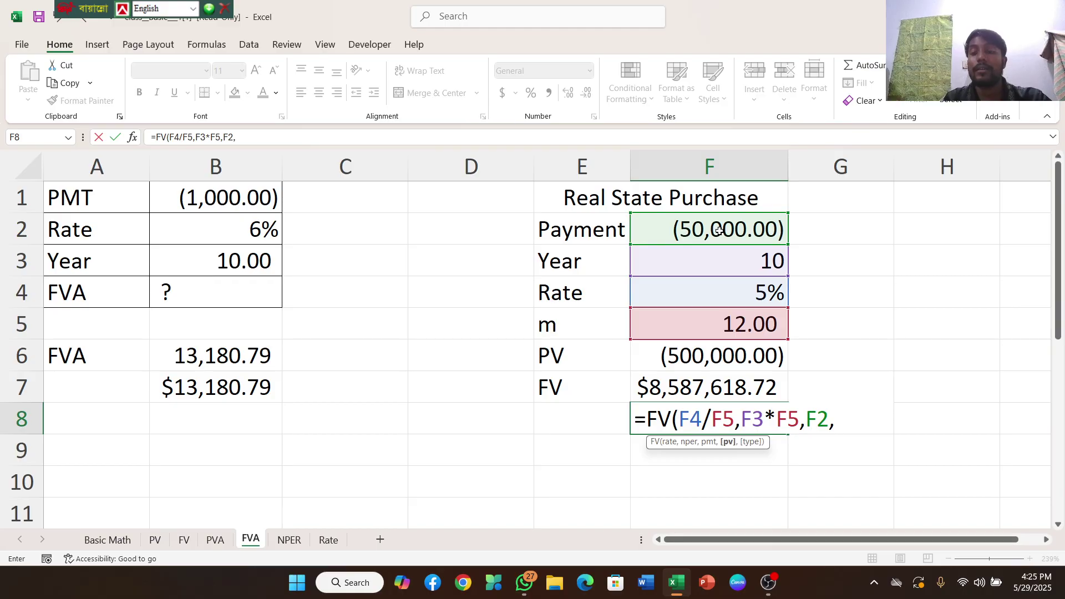
pyautogui.click(712, 359)
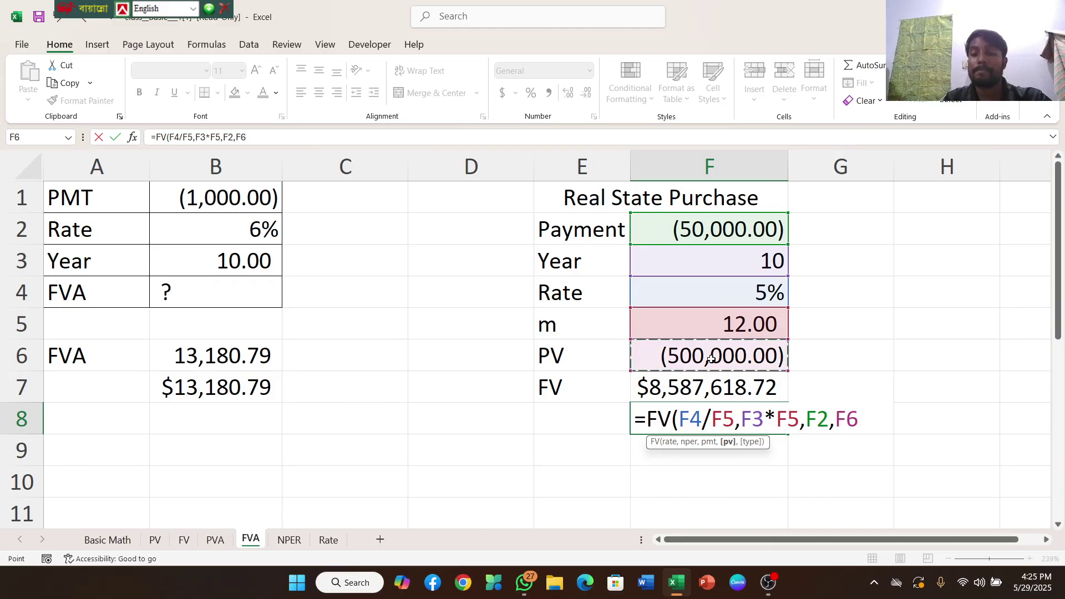
pyautogui.write(')')
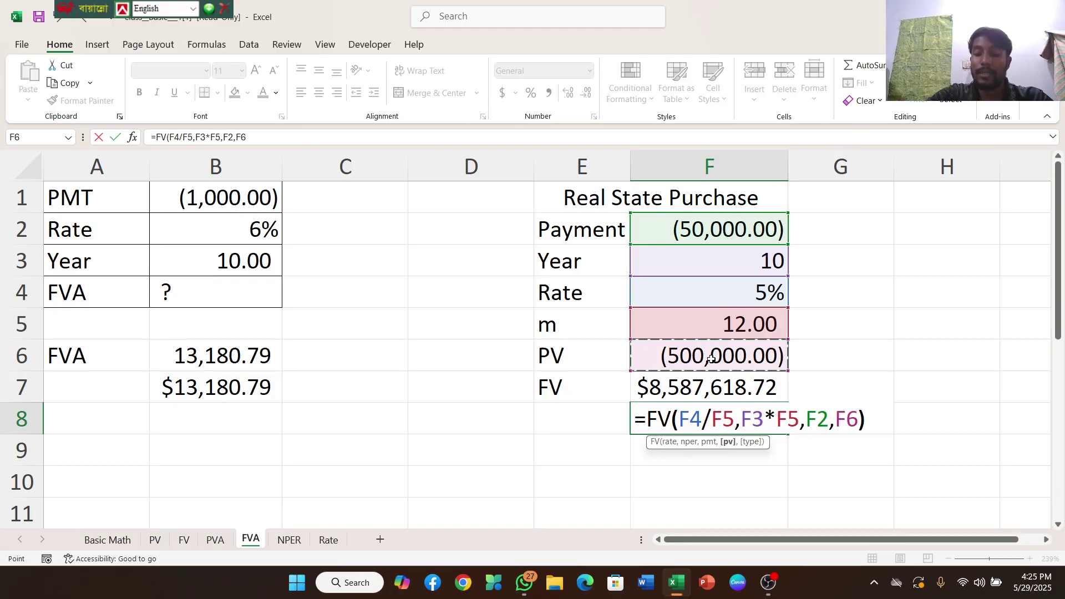
pyautogui.press('Return')
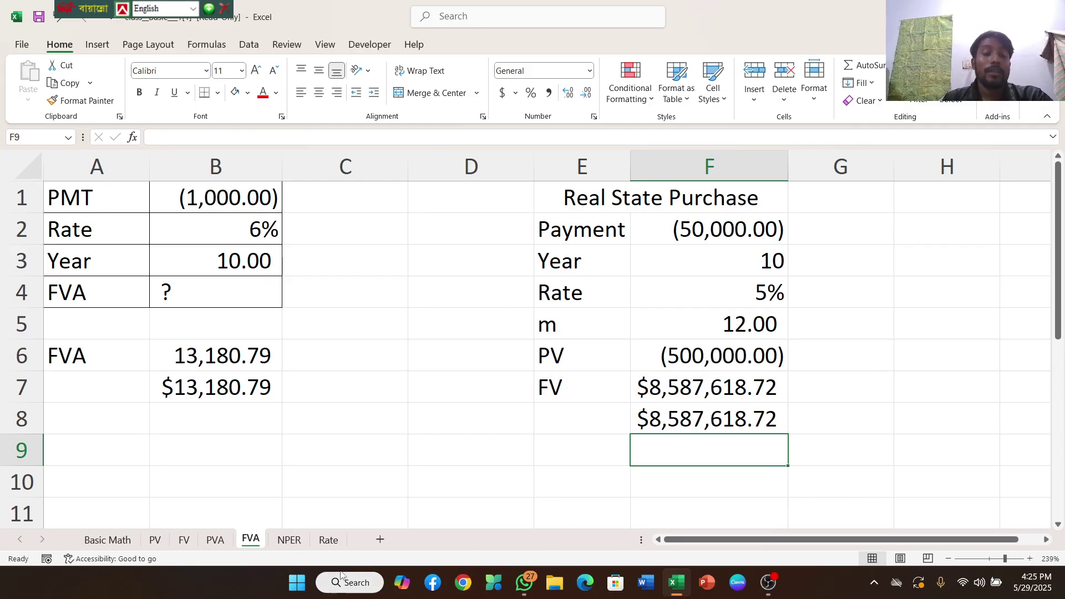
# Step: On the NPER sheet, start an NPER function formula in cell B6 with B3 as the rate
pyautogui.click(288, 540)
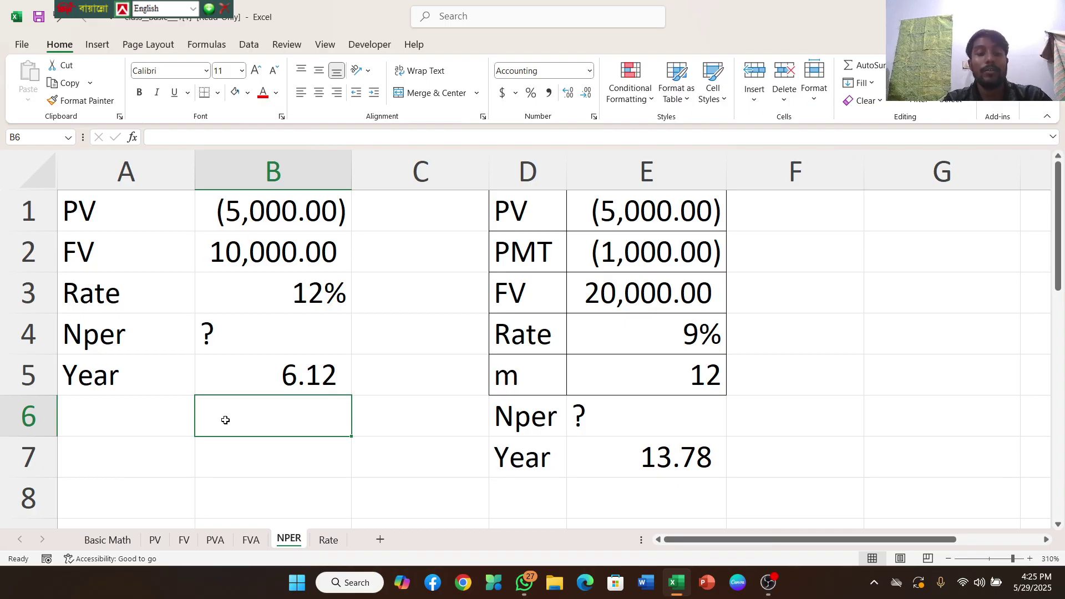
pyautogui.write('=')
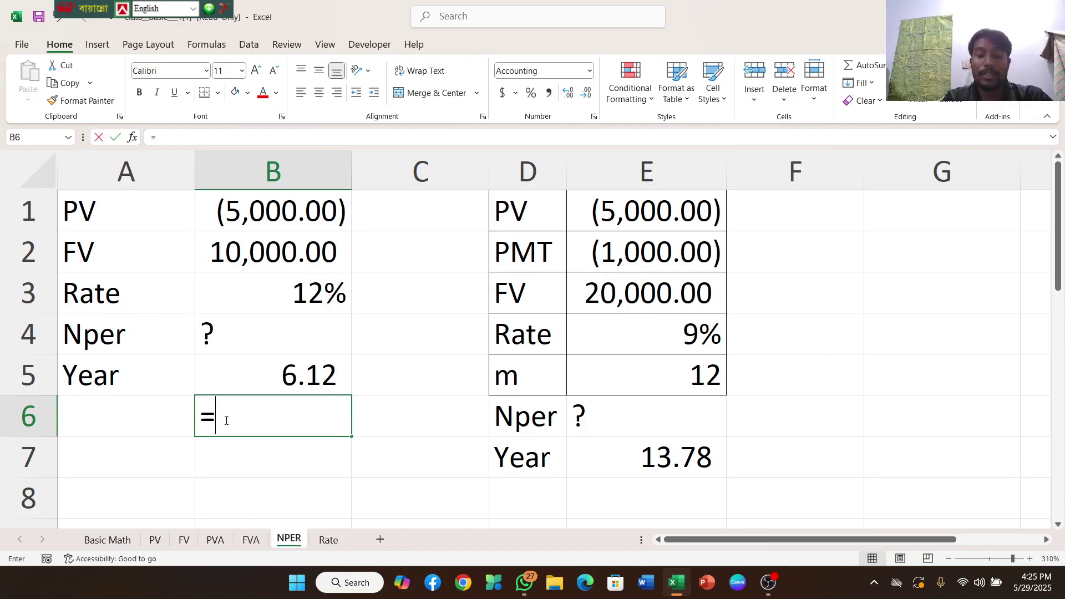
pyautogui.write('np')
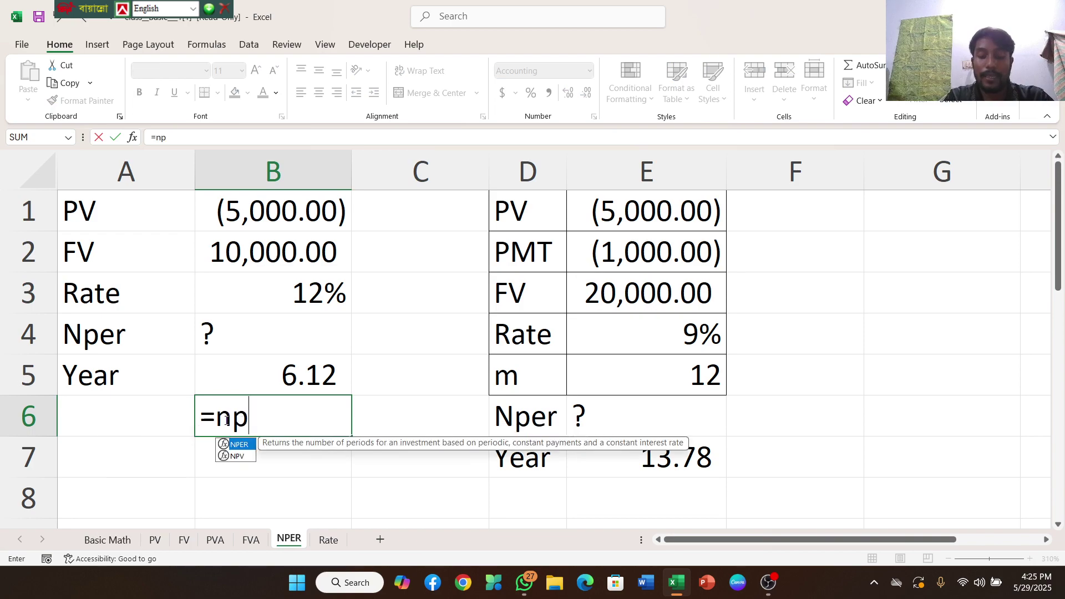
pyautogui.write('er')
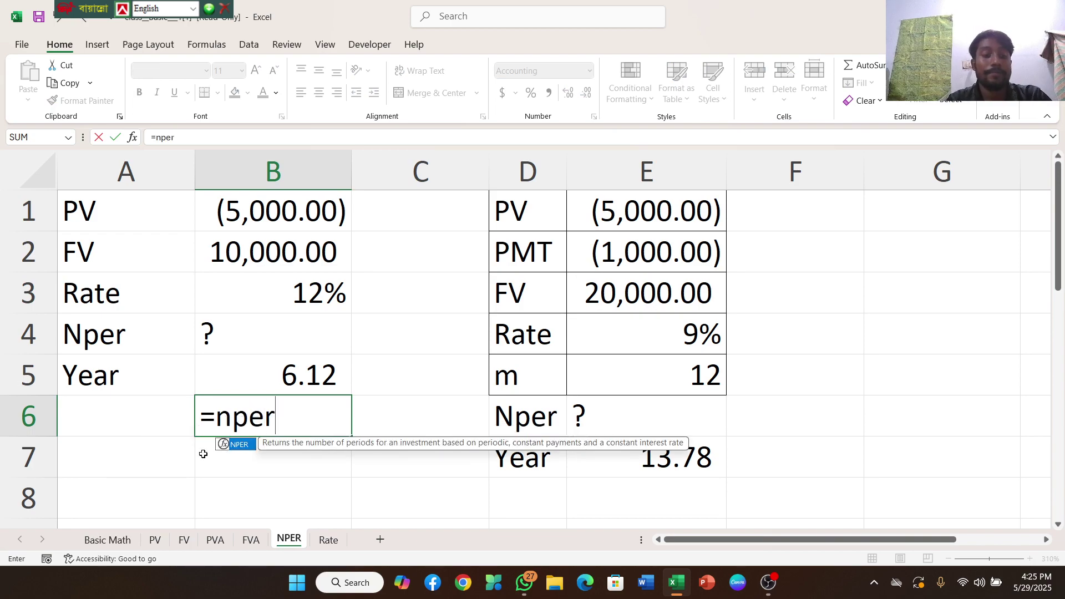
pyautogui.doubleClick(244, 445)
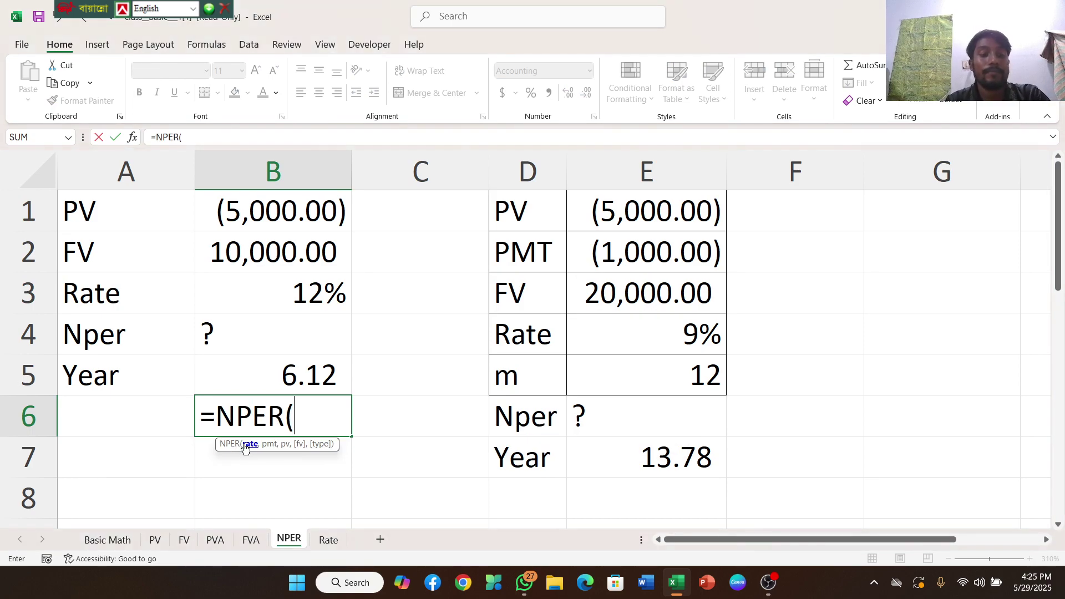
pyautogui.click(312, 294)
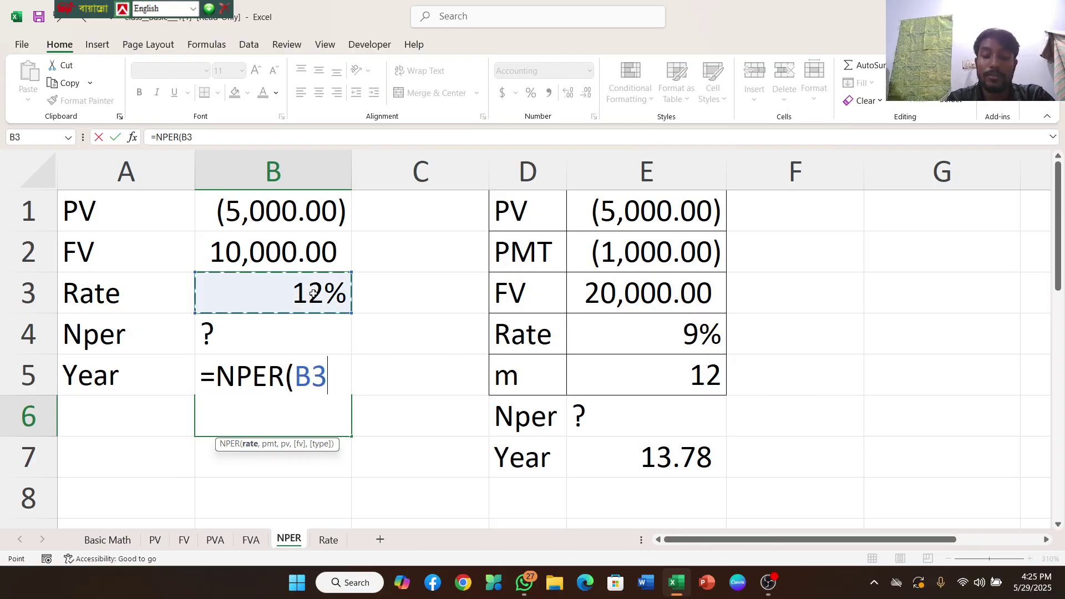
pyautogui.write(',')
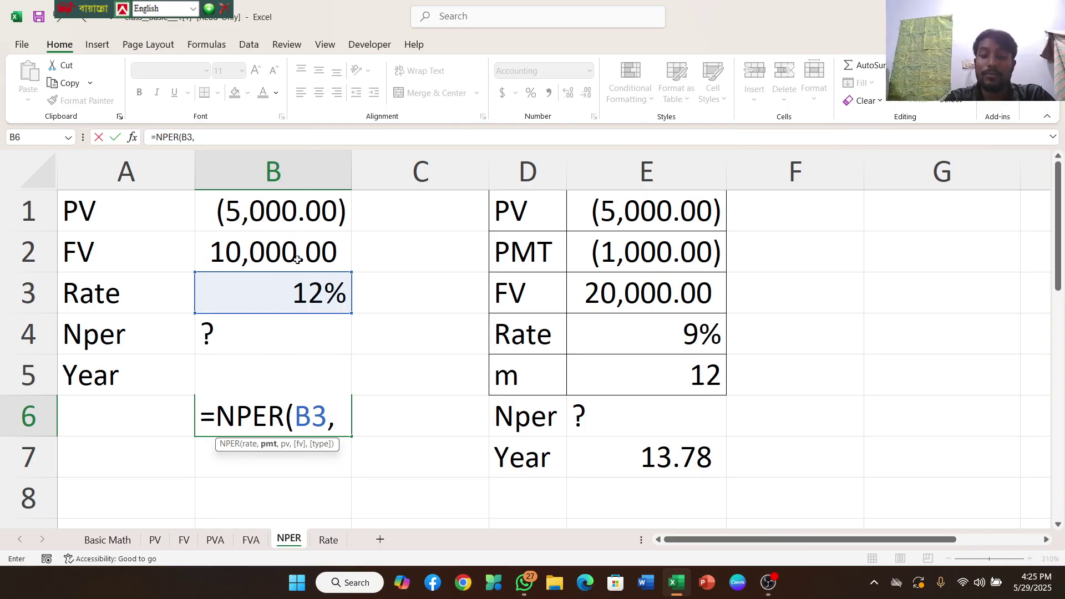
# Step: Complete the NPER formula in B6 with 0 as the payment, B1 as the present value and B2 as the future value
pyautogui.write('0,')
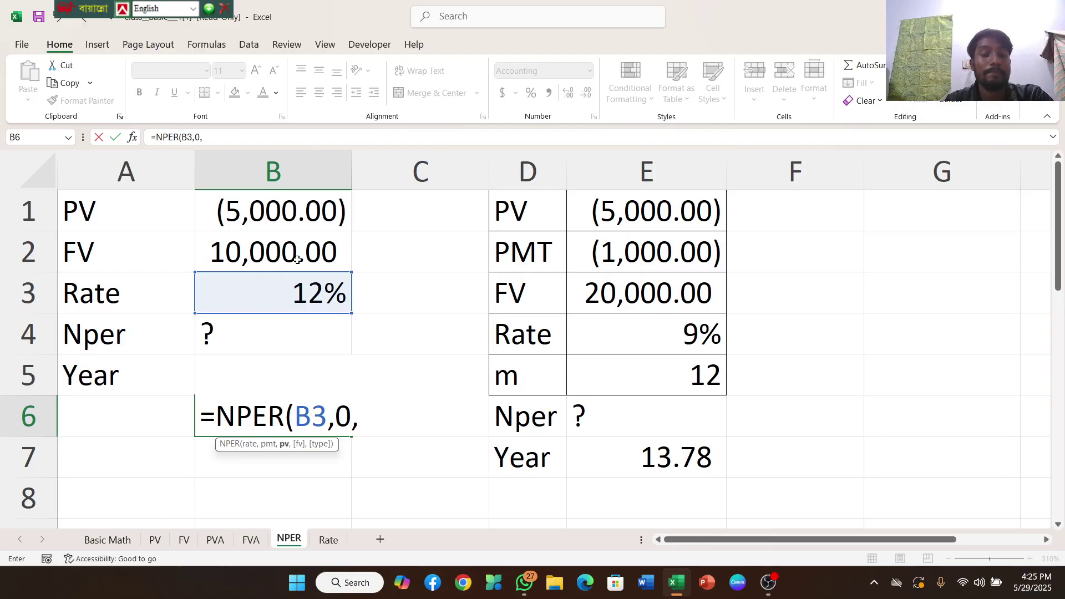
pyautogui.click(298, 211)
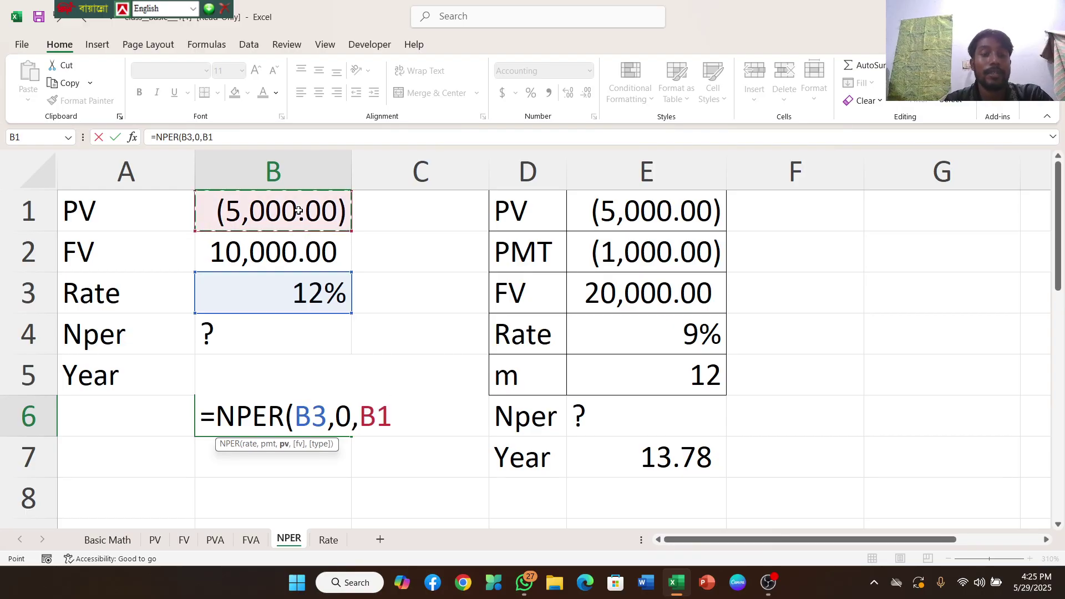
pyautogui.write(',')
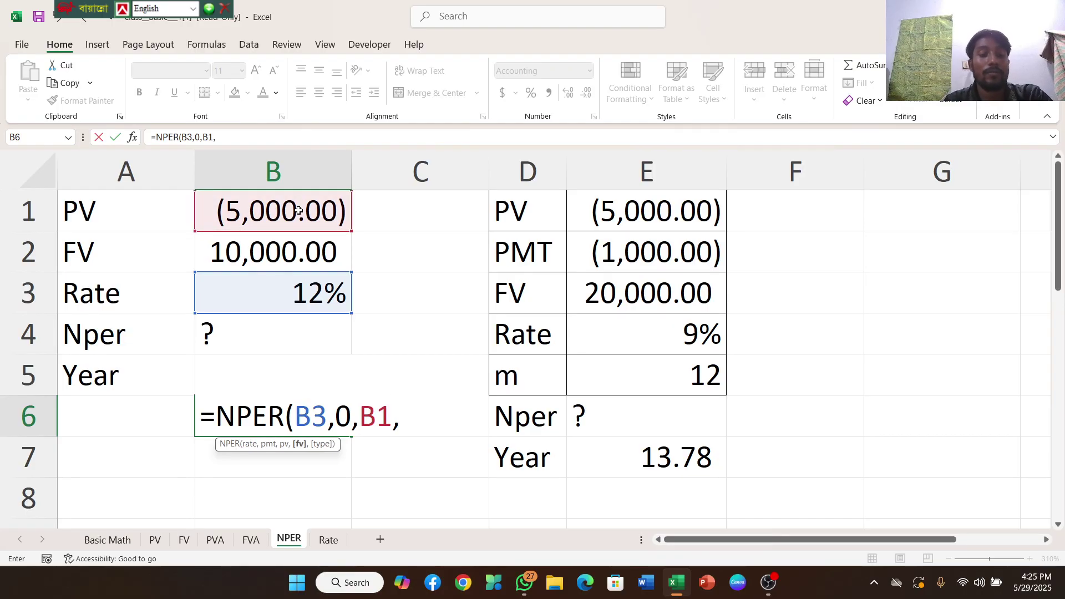
pyautogui.click(283, 256)
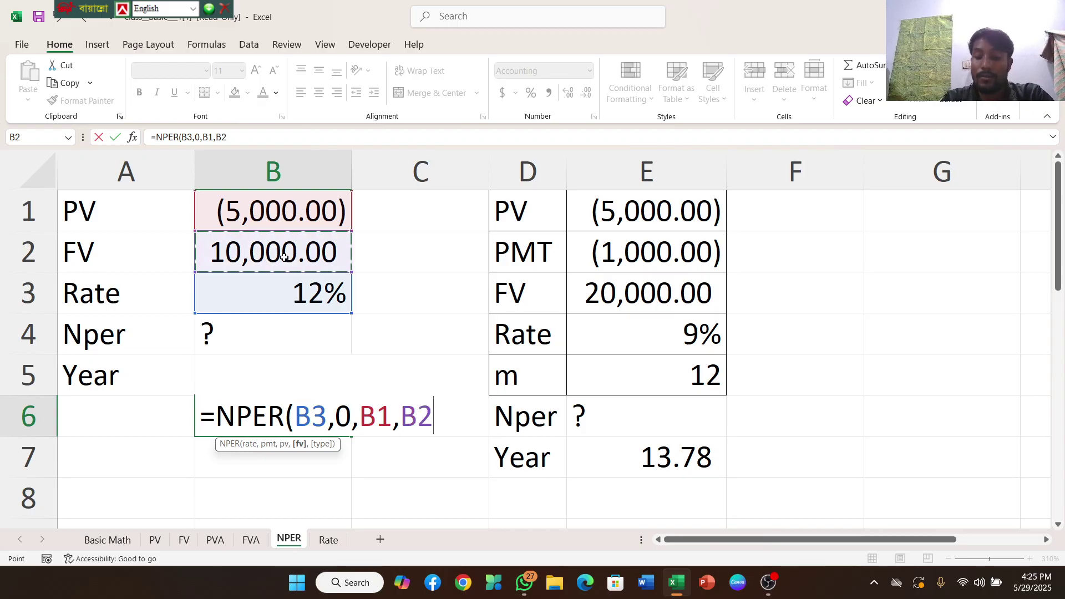
pyautogui.write(')')
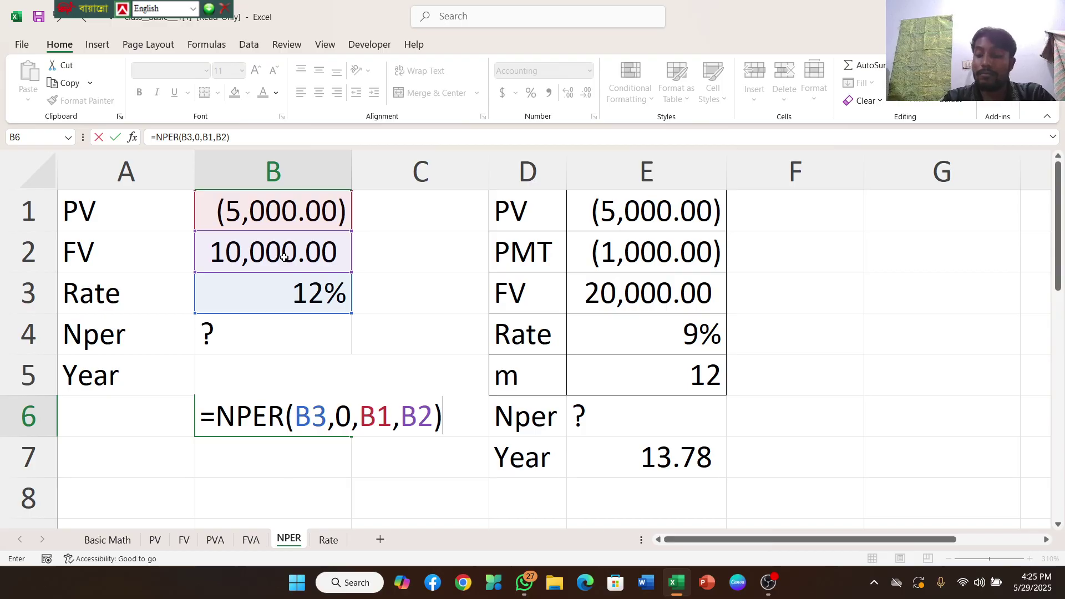
pyautogui.press('Return')
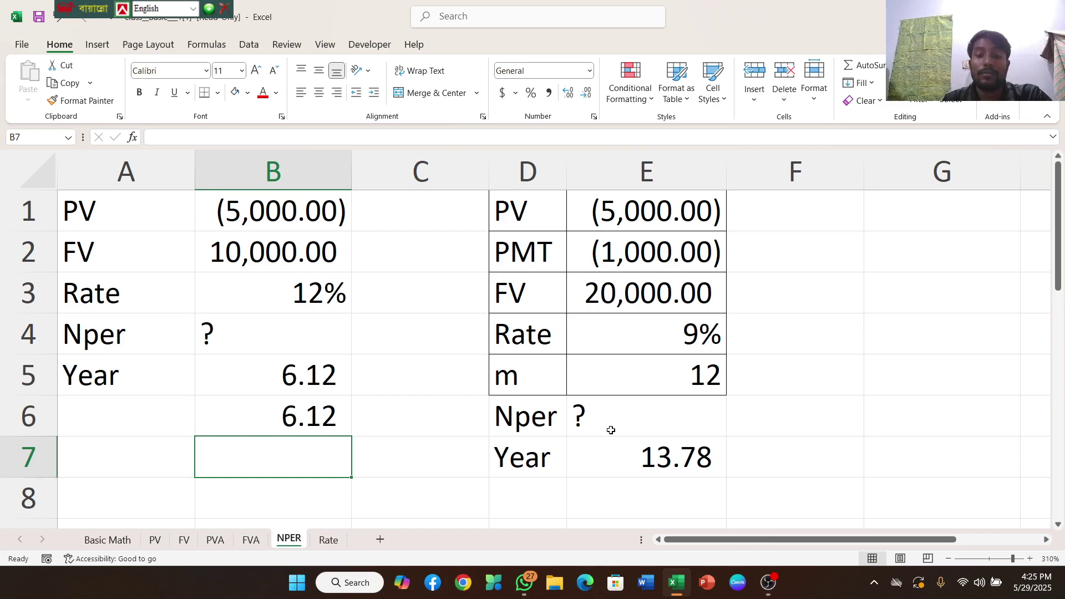
# Step: For the second table, start an NPER function formula in cell E8 with E4/E5 as the rate
pyautogui.doubleClick(633, 490)
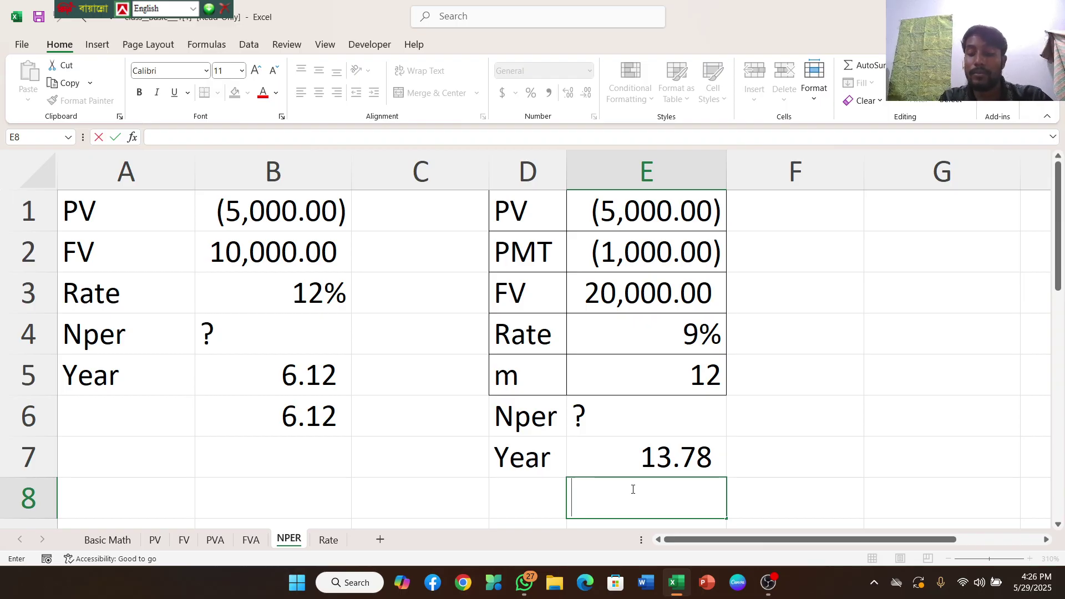
pyautogui.write('=')
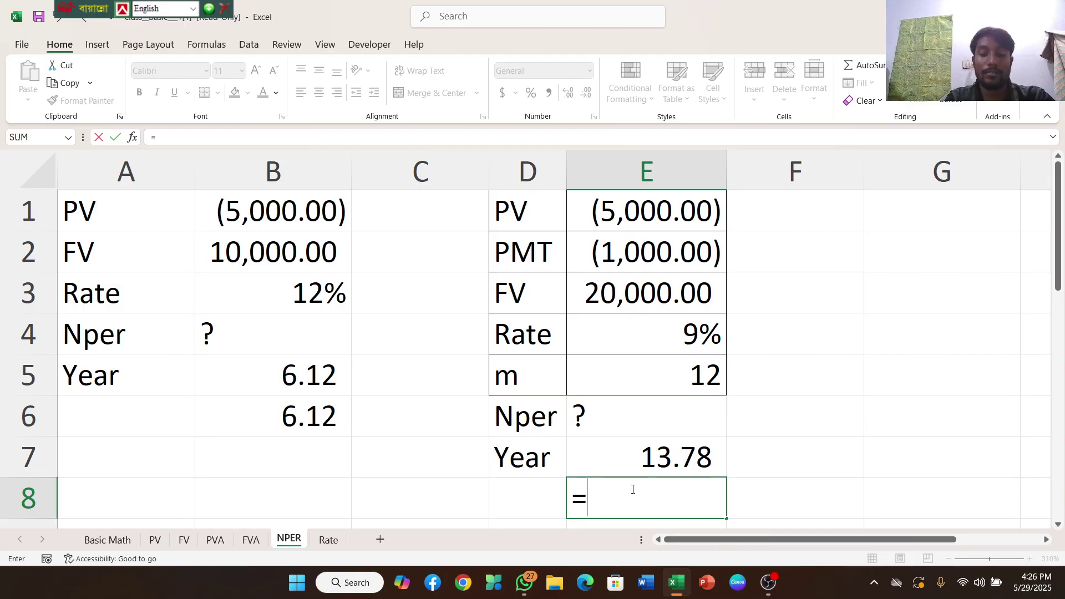
pyautogui.write('nper')
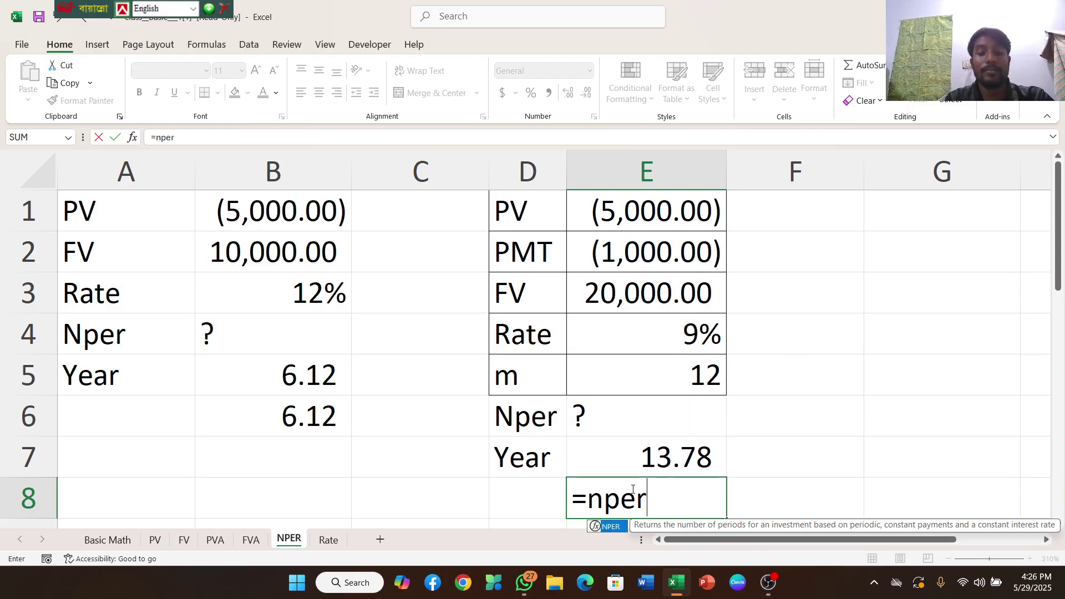
pyautogui.doubleClick(620, 530)
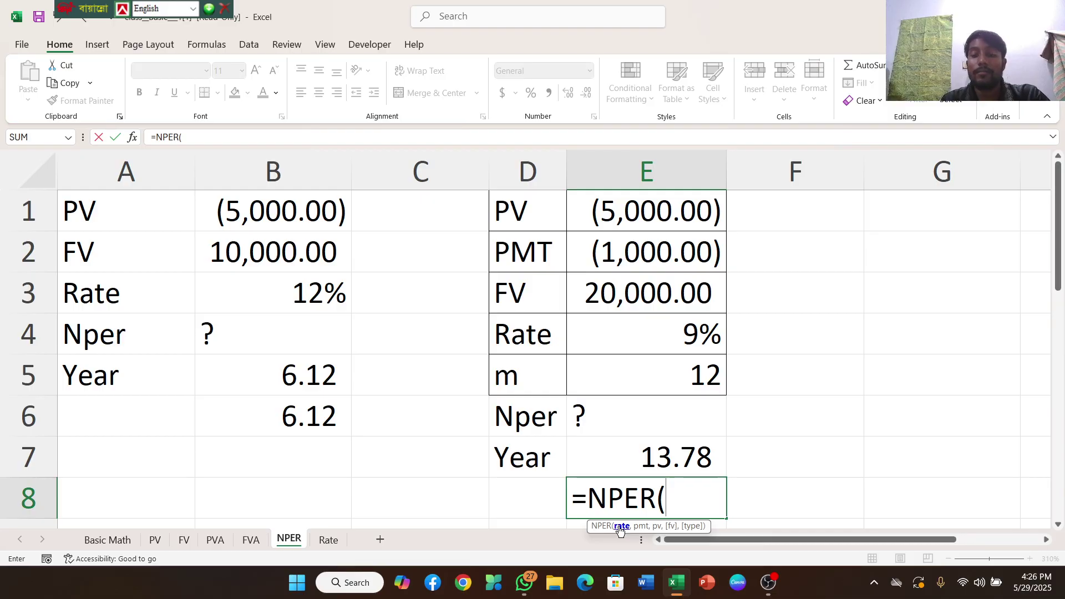
pyautogui.click(691, 333)
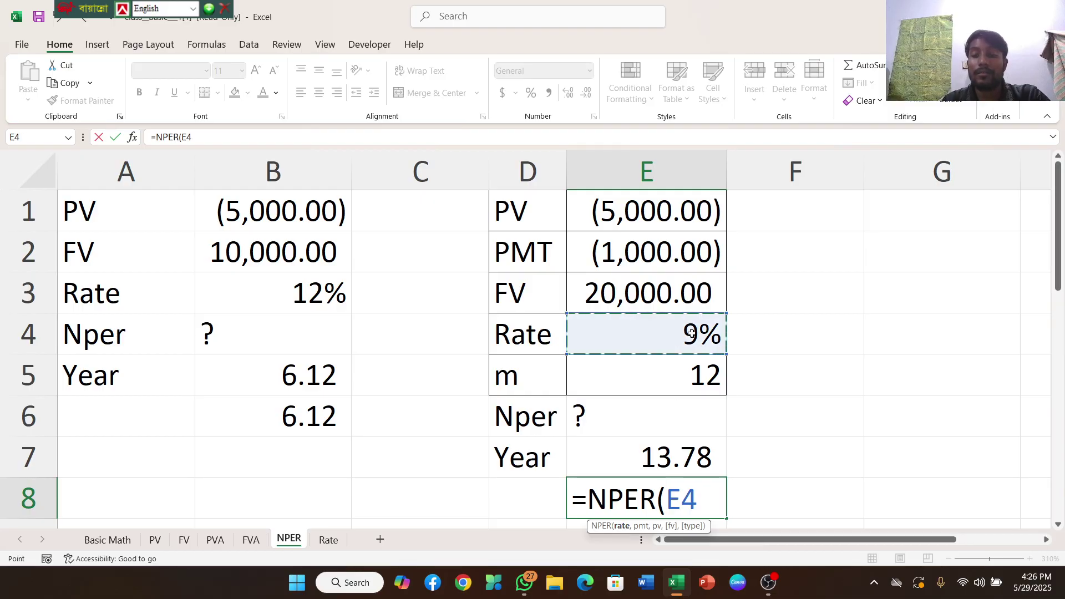
pyautogui.write('/')
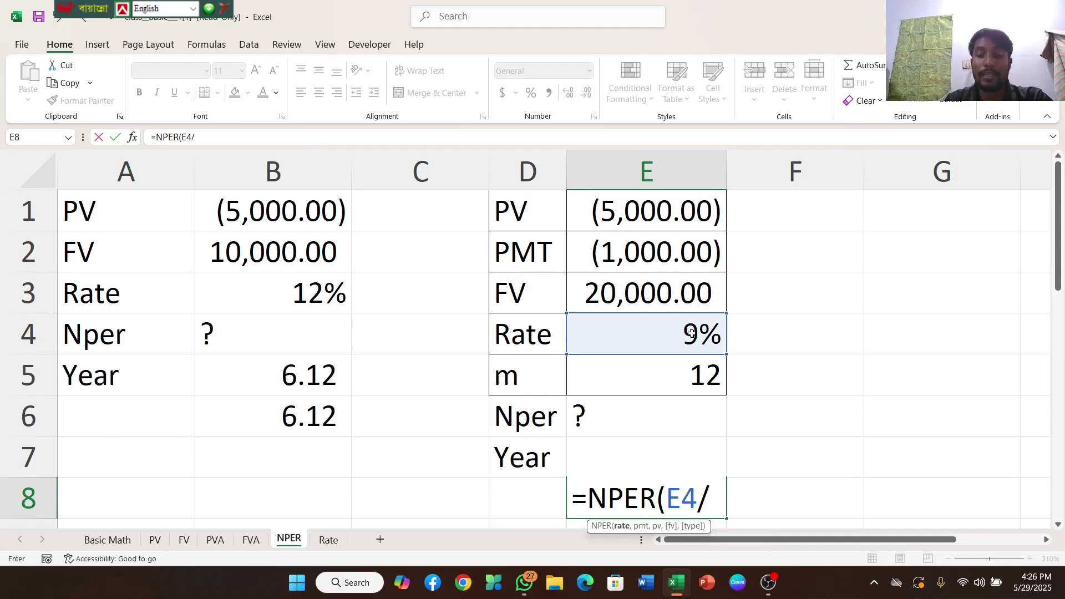
pyautogui.click(643, 378)
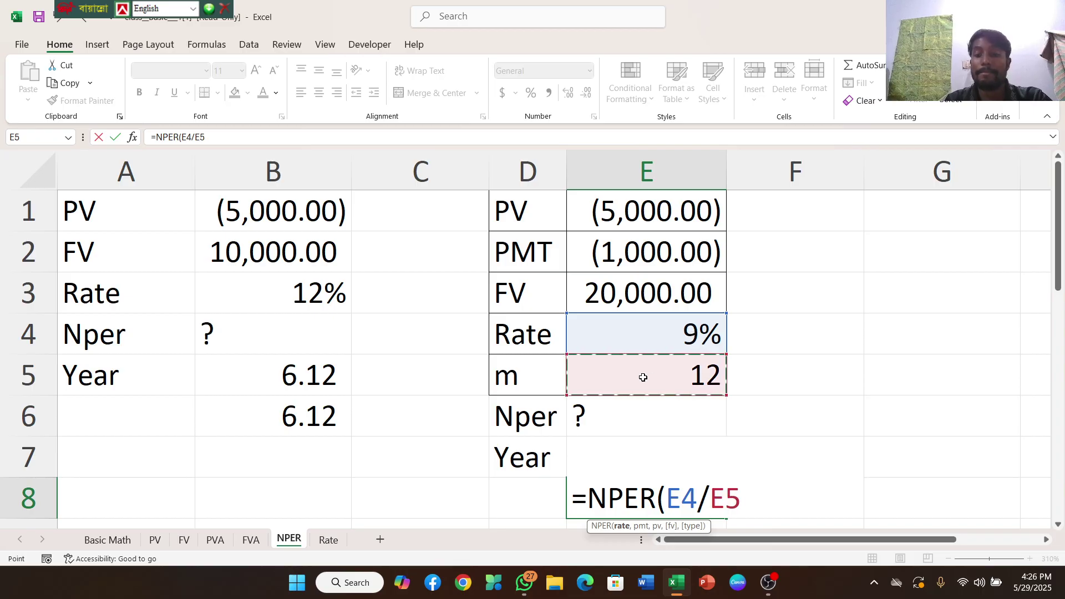
pyautogui.write(',')
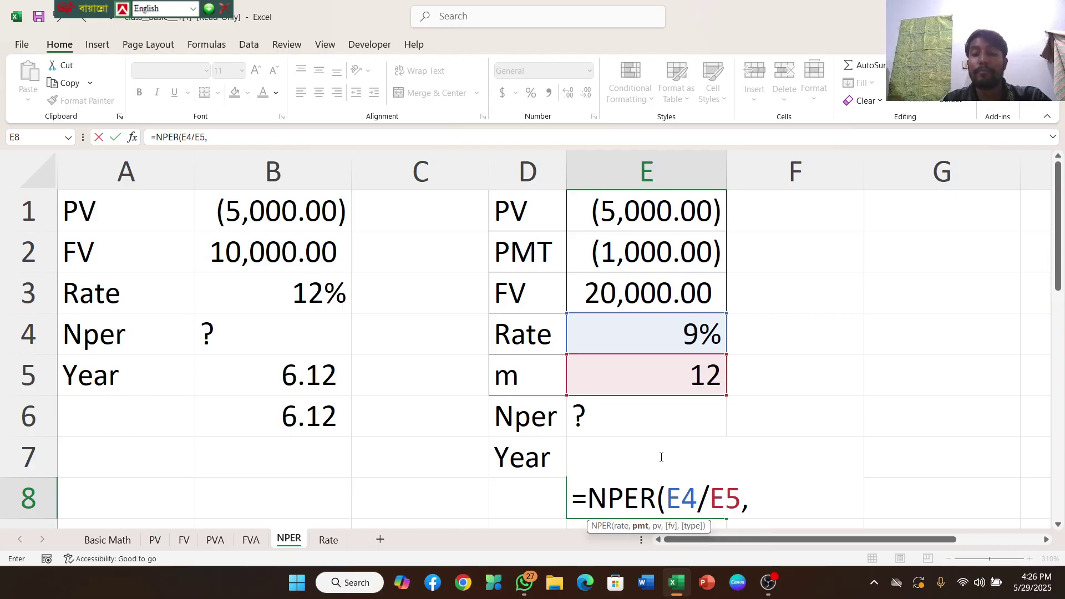
# Step: Complete the NPER formula in E8 with E2 as the payment, E1 as the present value and E3 as the future value
pyautogui.click(664, 250)
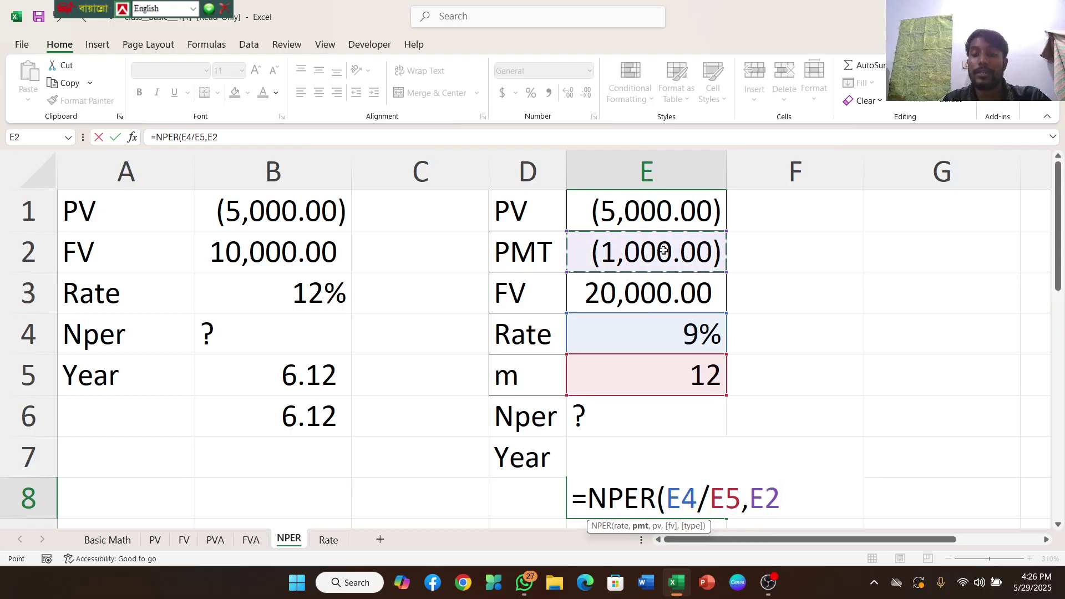
pyautogui.write(',')
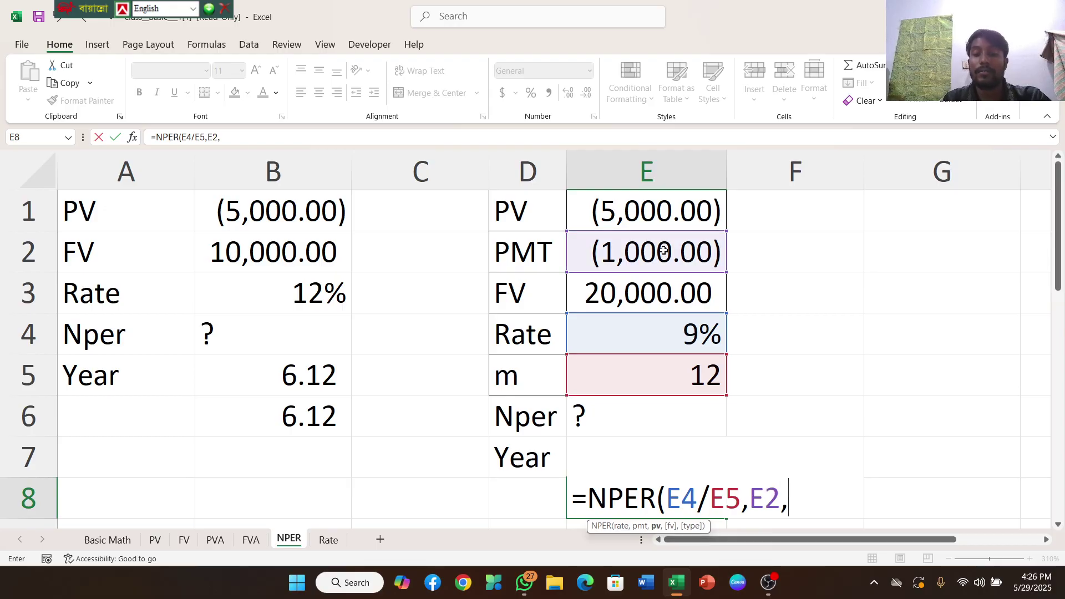
pyautogui.click(630, 215)
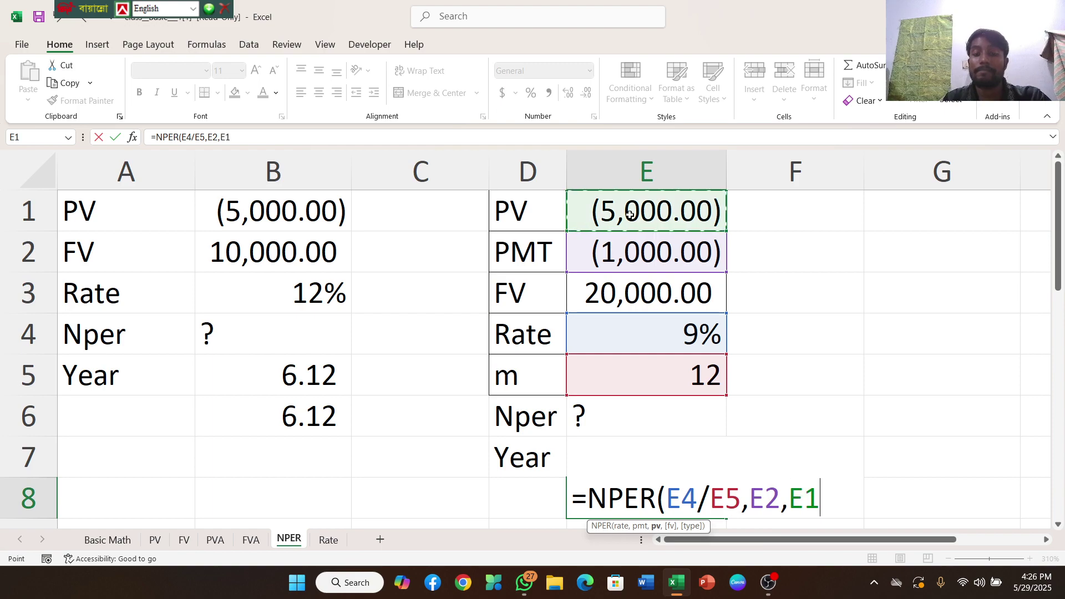
pyautogui.write(',')
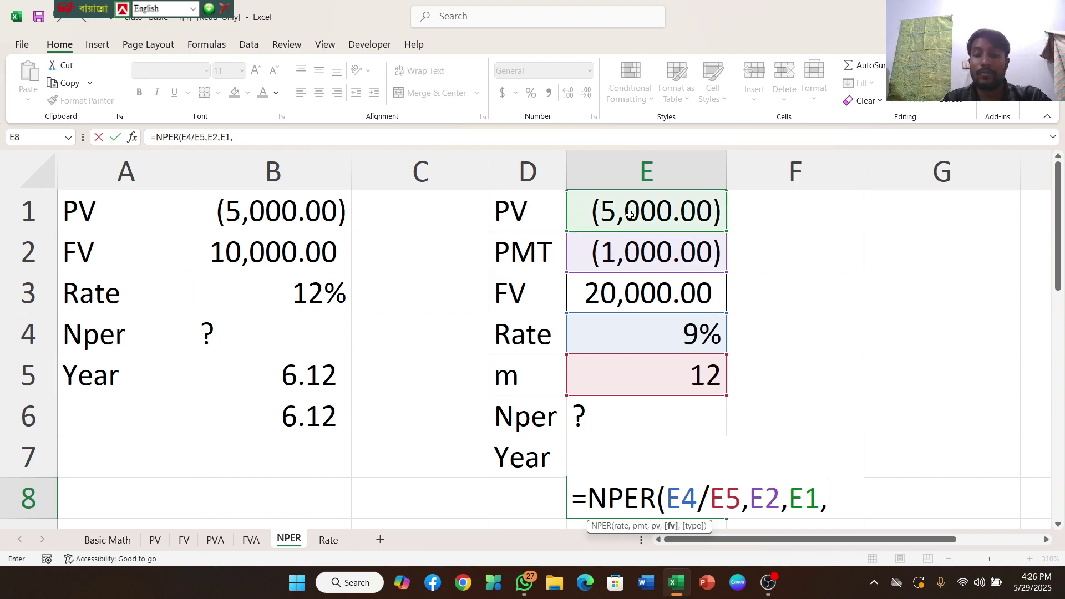
pyautogui.click(612, 283)
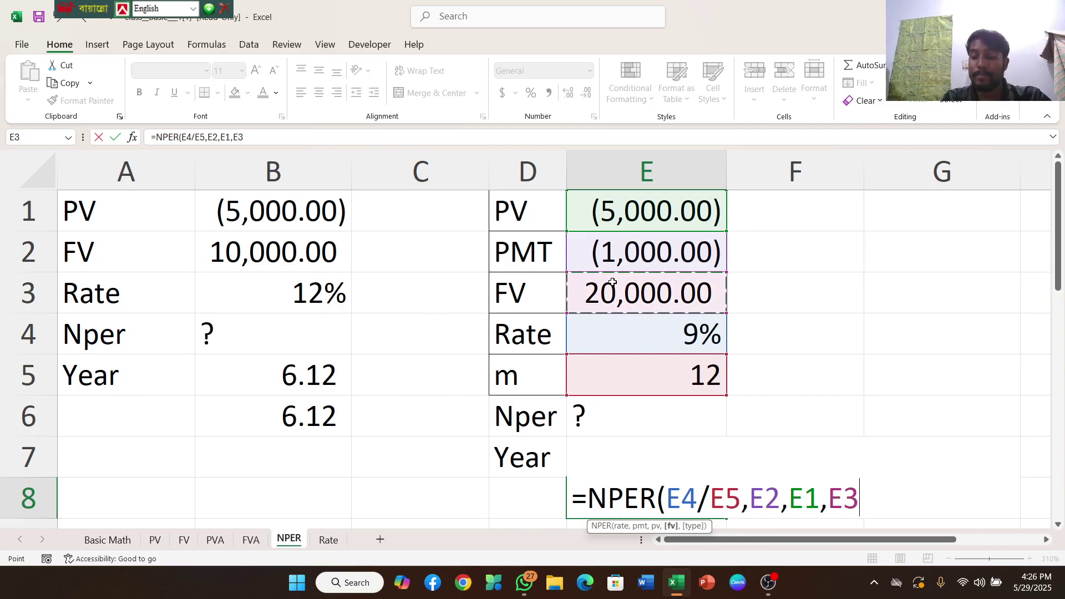
pyautogui.write(')')
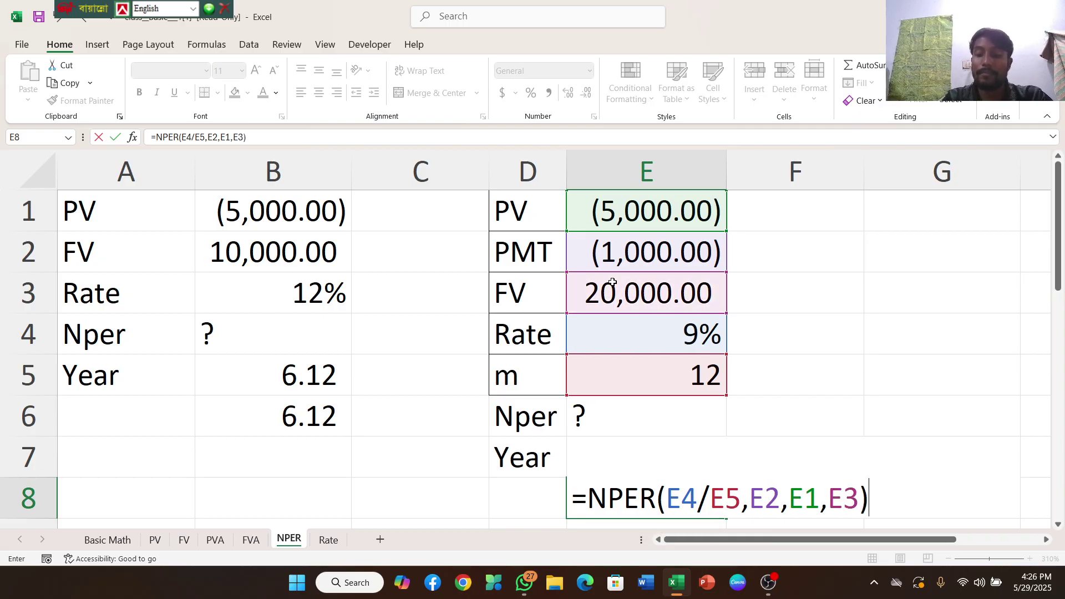
pyautogui.press('Return')
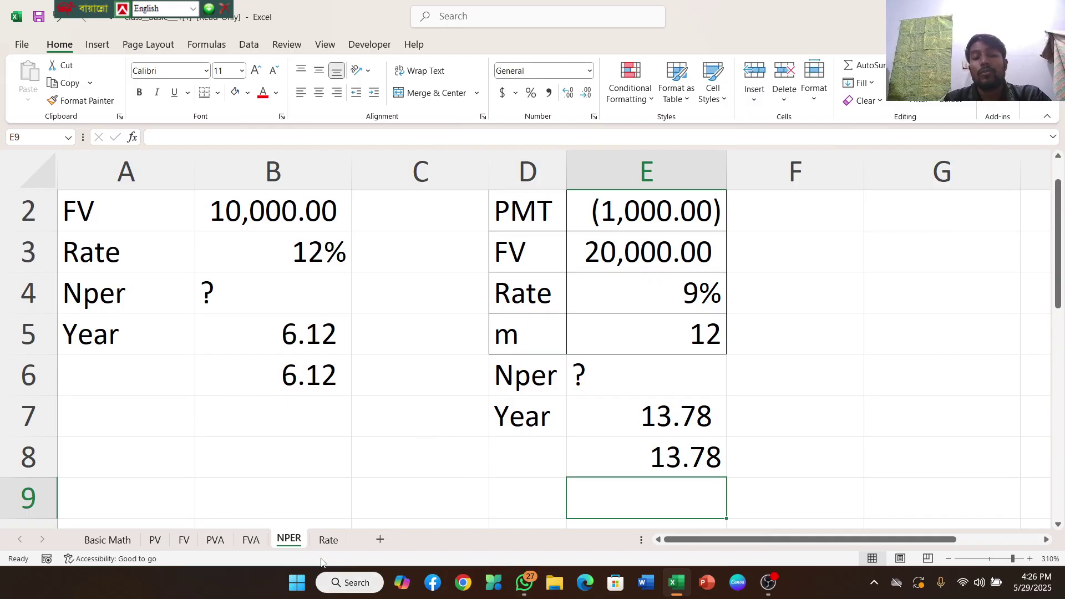
# Step: On the Rate sheet, start a RATE function formula in cell B7 with B4 as the number of periods
pyautogui.click(328, 542)
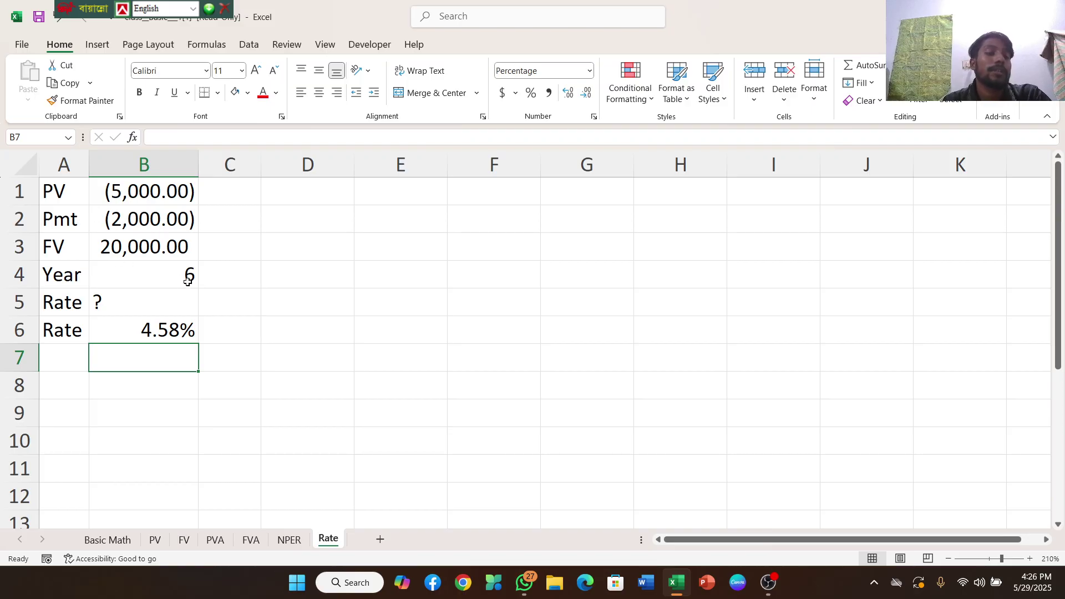
pyautogui.doubleClick(132, 360)
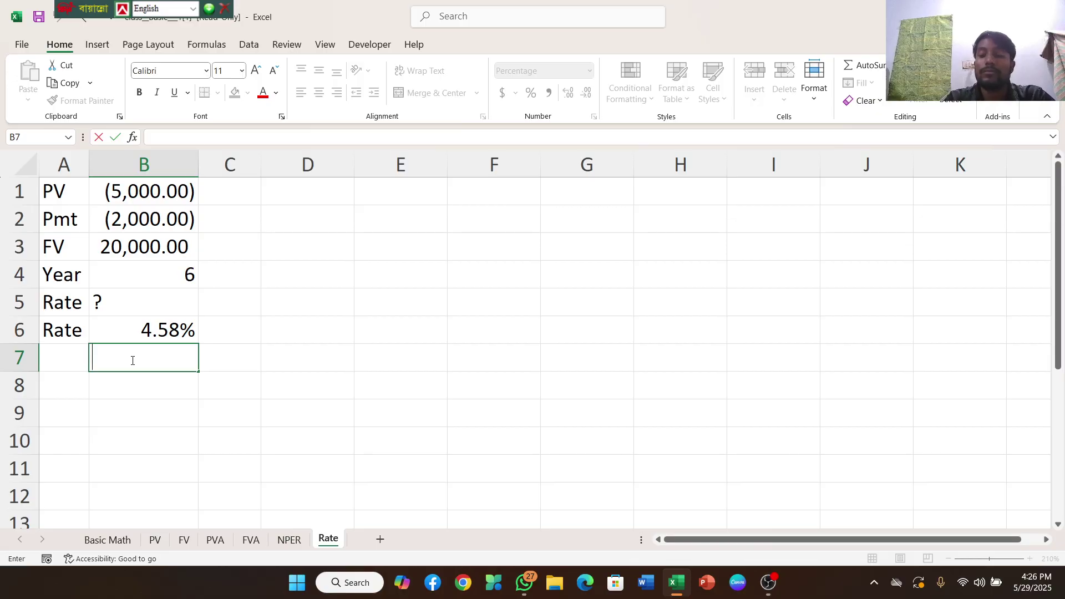
pyautogui.write('=')
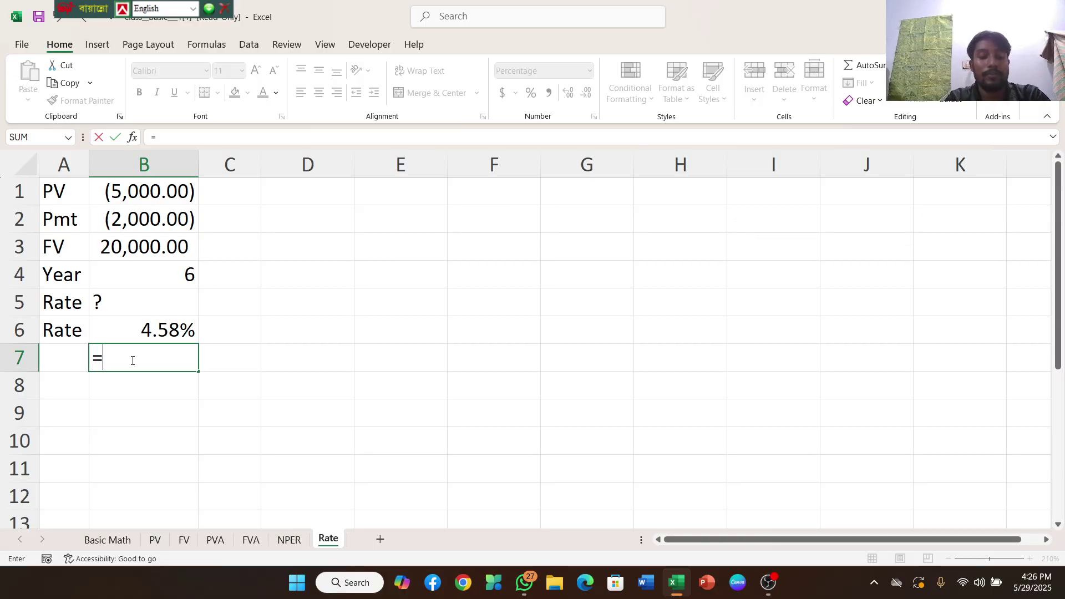
pyautogui.write('rat')
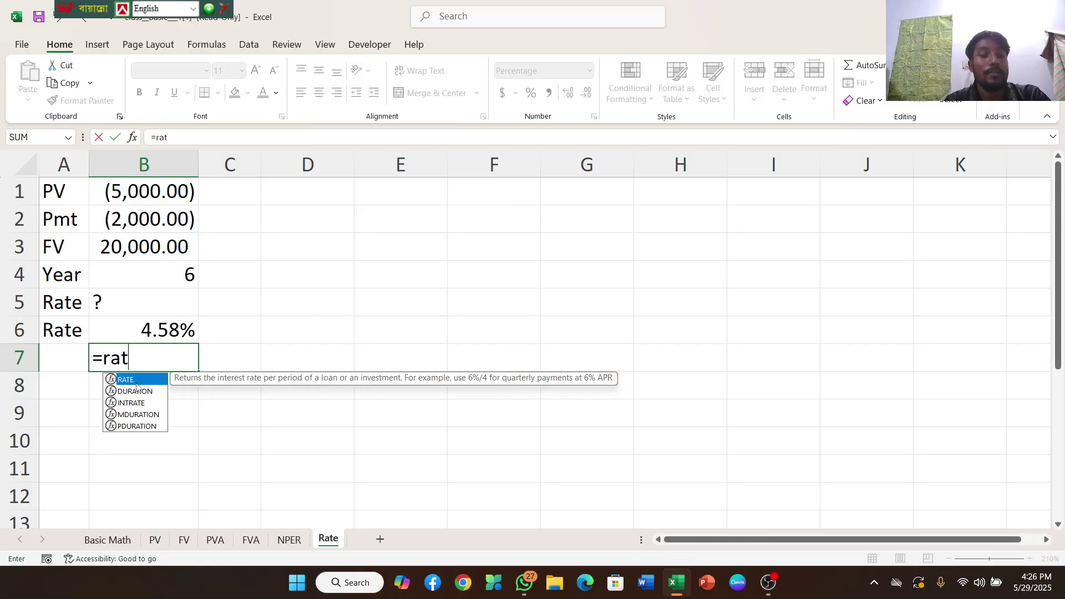
pyautogui.doubleClick(136, 380)
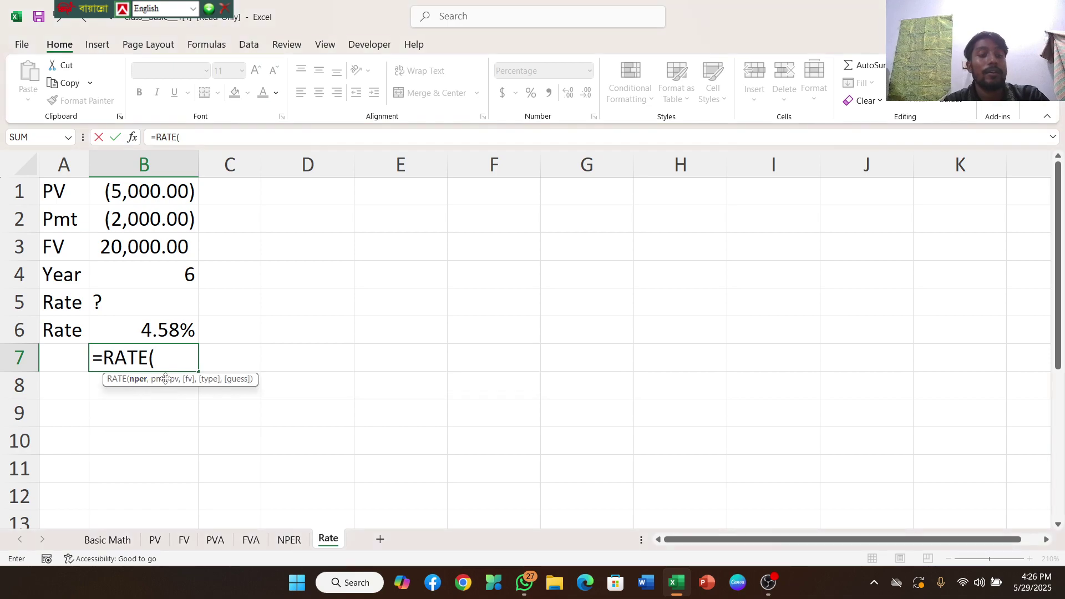
pyautogui.click(177, 279)
pyautogui.write(',')
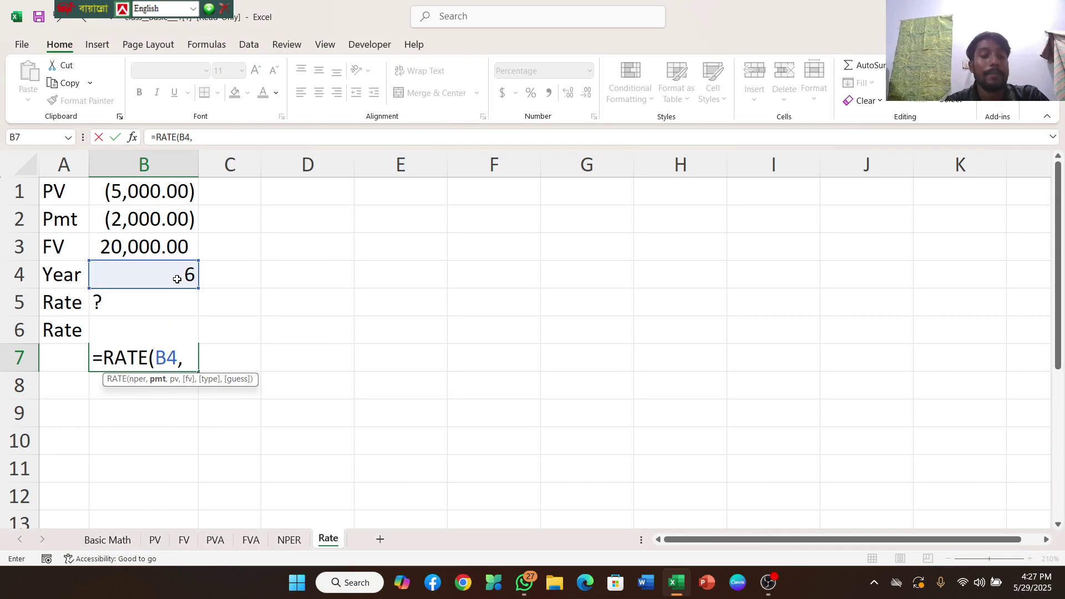
# Step: Complete the RATE formula in B7 with B2 as the payment, B1 as the present value and B3 as the future value
pyautogui.click(131, 227)
pyautogui.write(',')
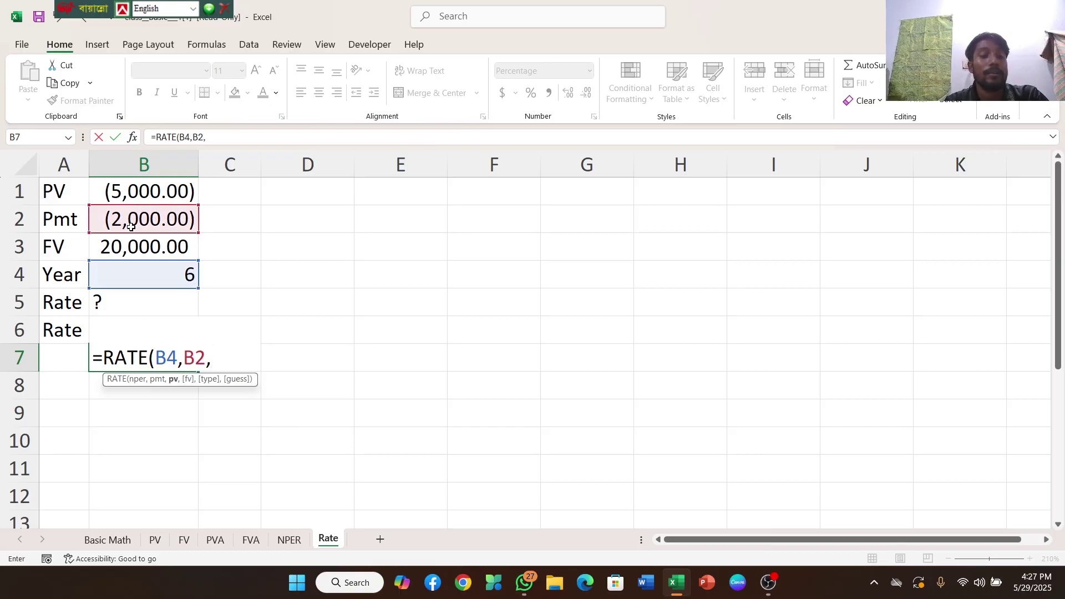
pyautogui.click(120, 193)
pyautogui.write(',')
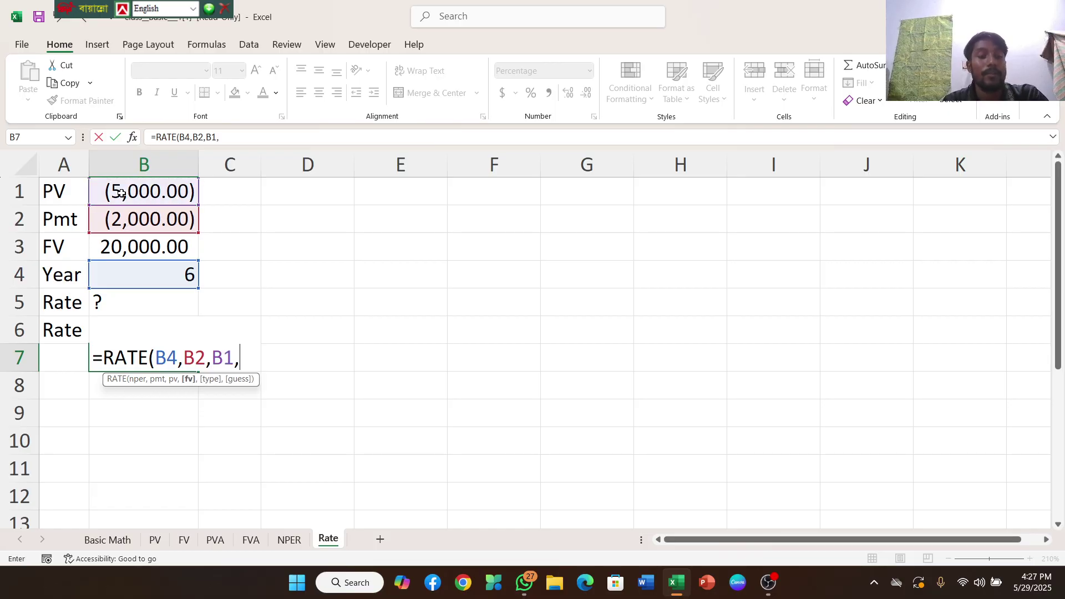
pyautogui.click(120, 242)
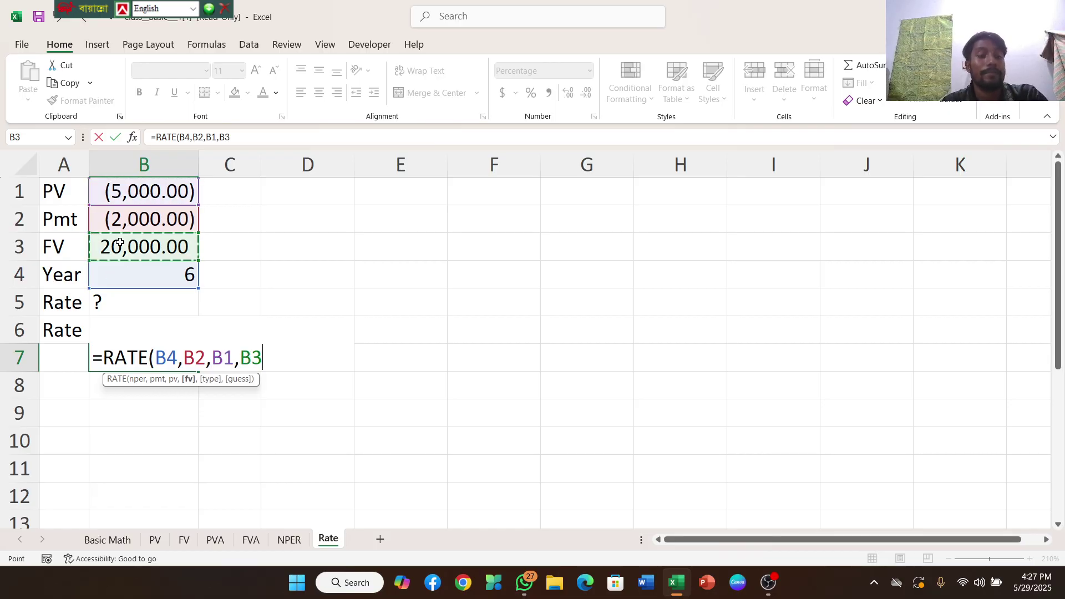
pyautogui.write(')')
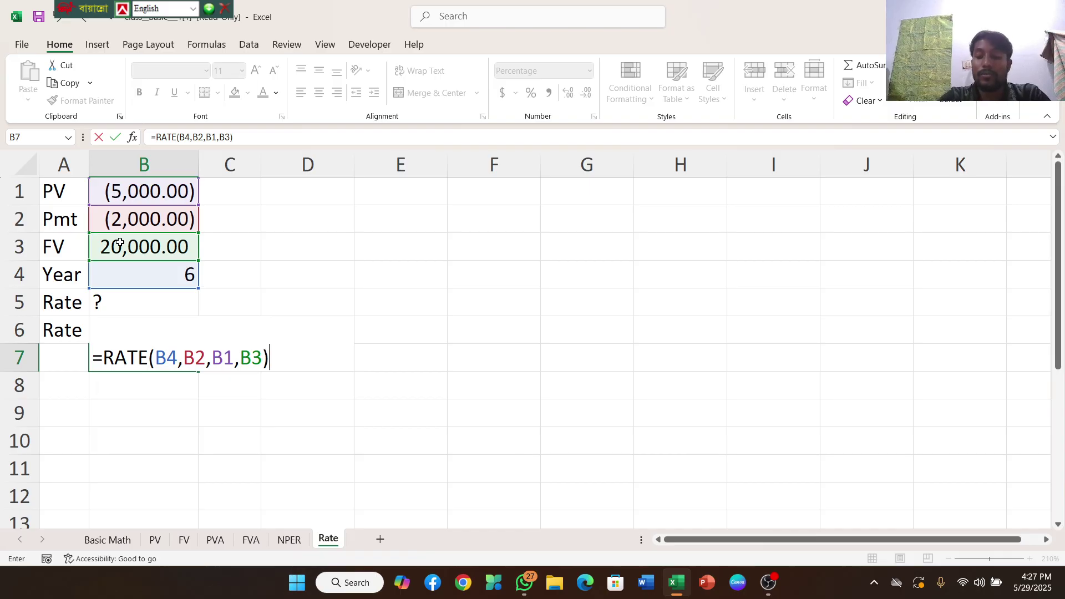
pyautogui.press('Return')
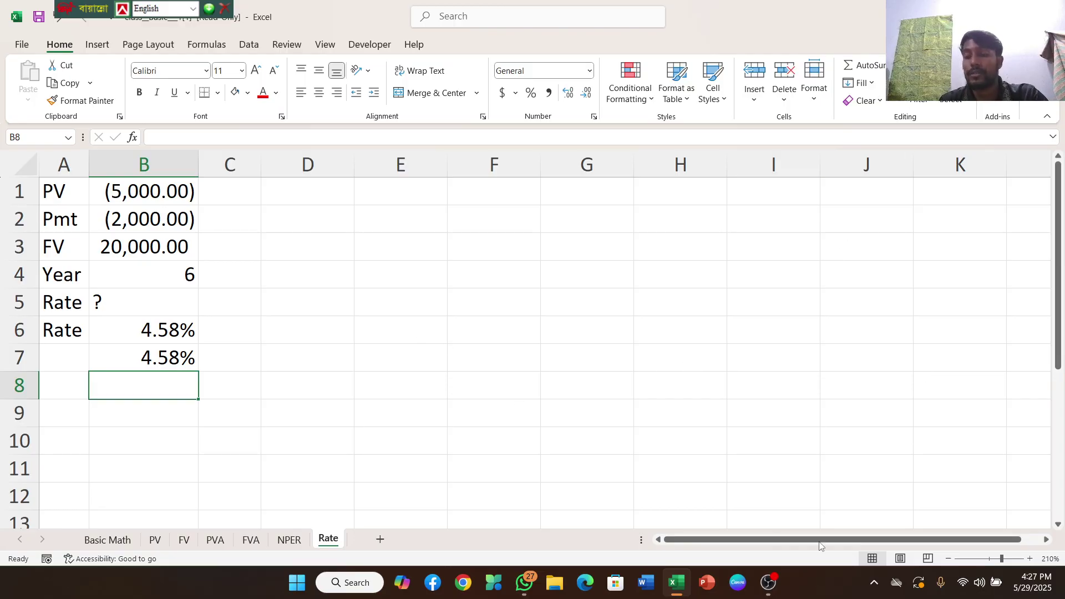
pyautogui.click(771, 583)
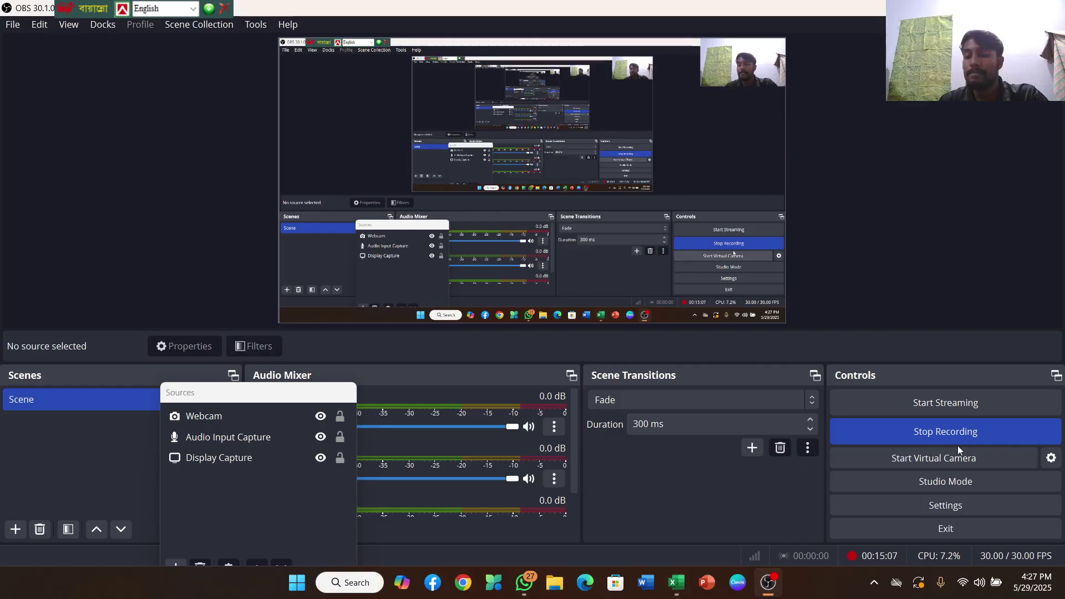